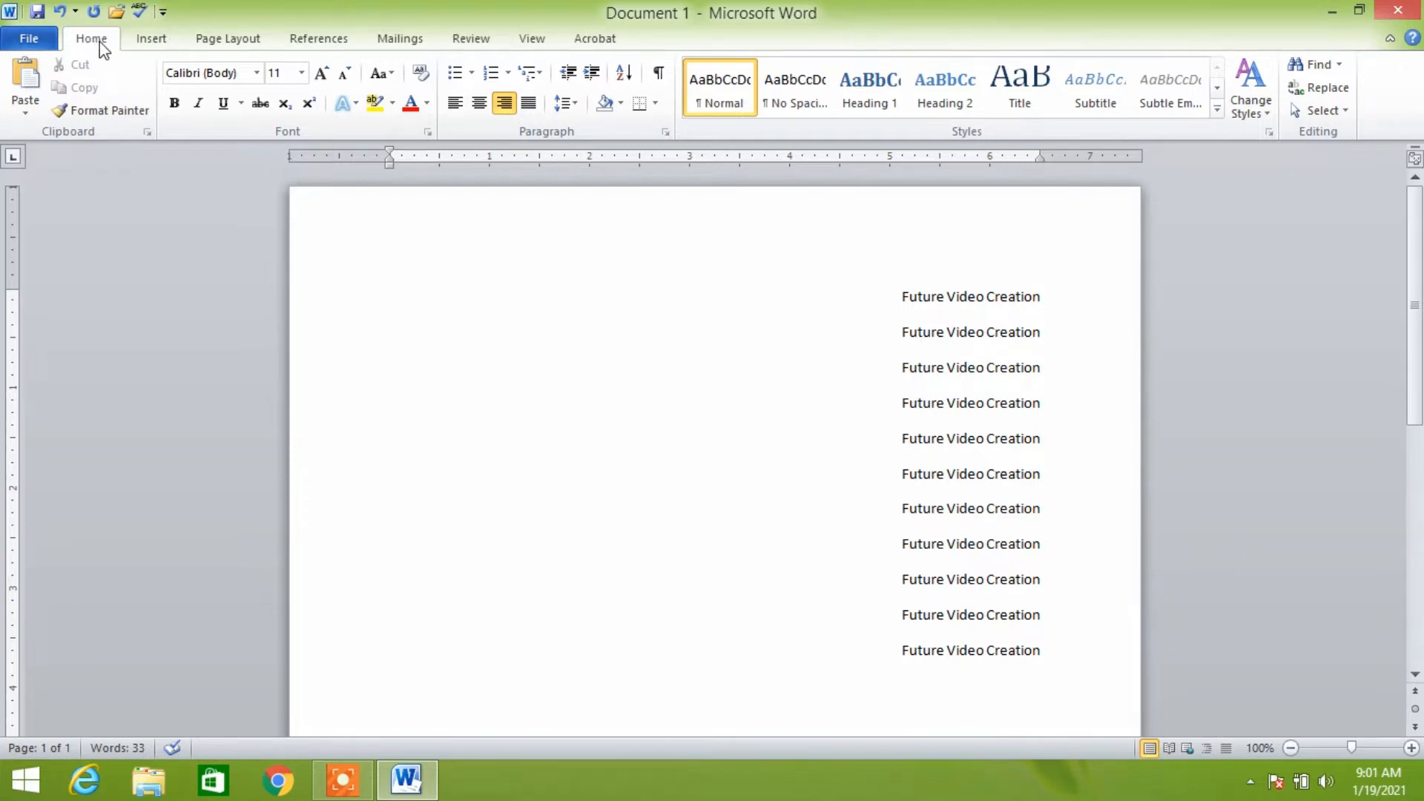
pyautogui.click(154, 40)
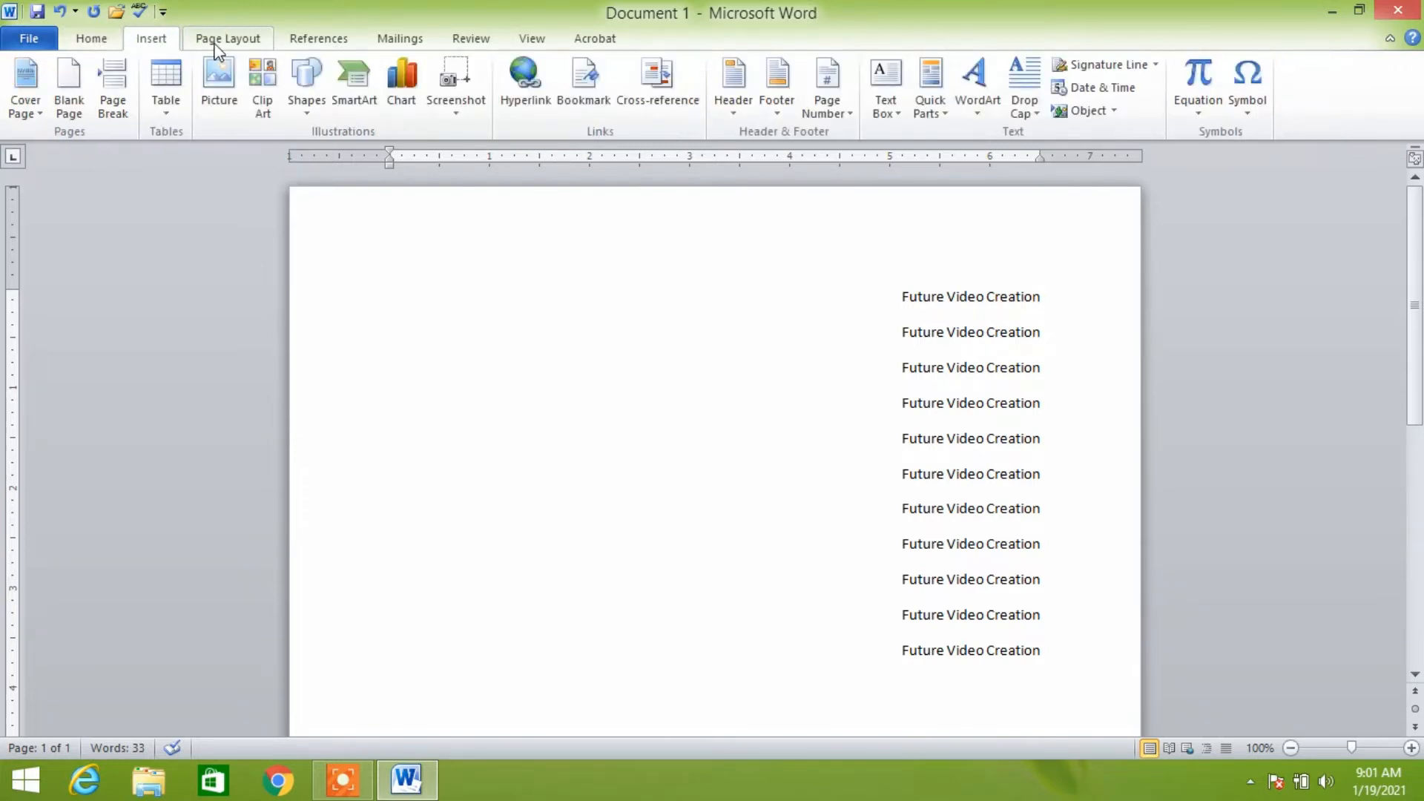
pyautogui.click(225, 38)
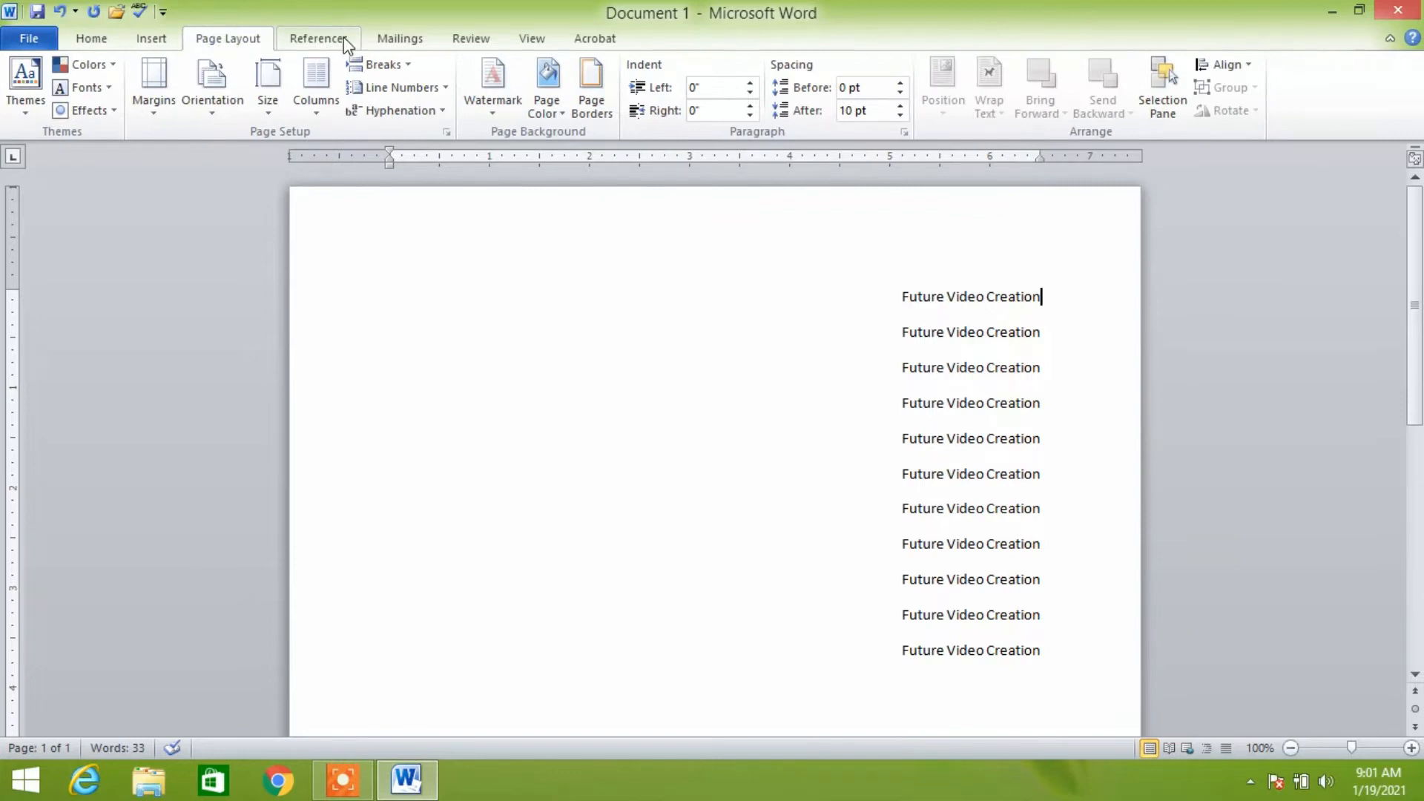
pyautogui.click(92, 39)
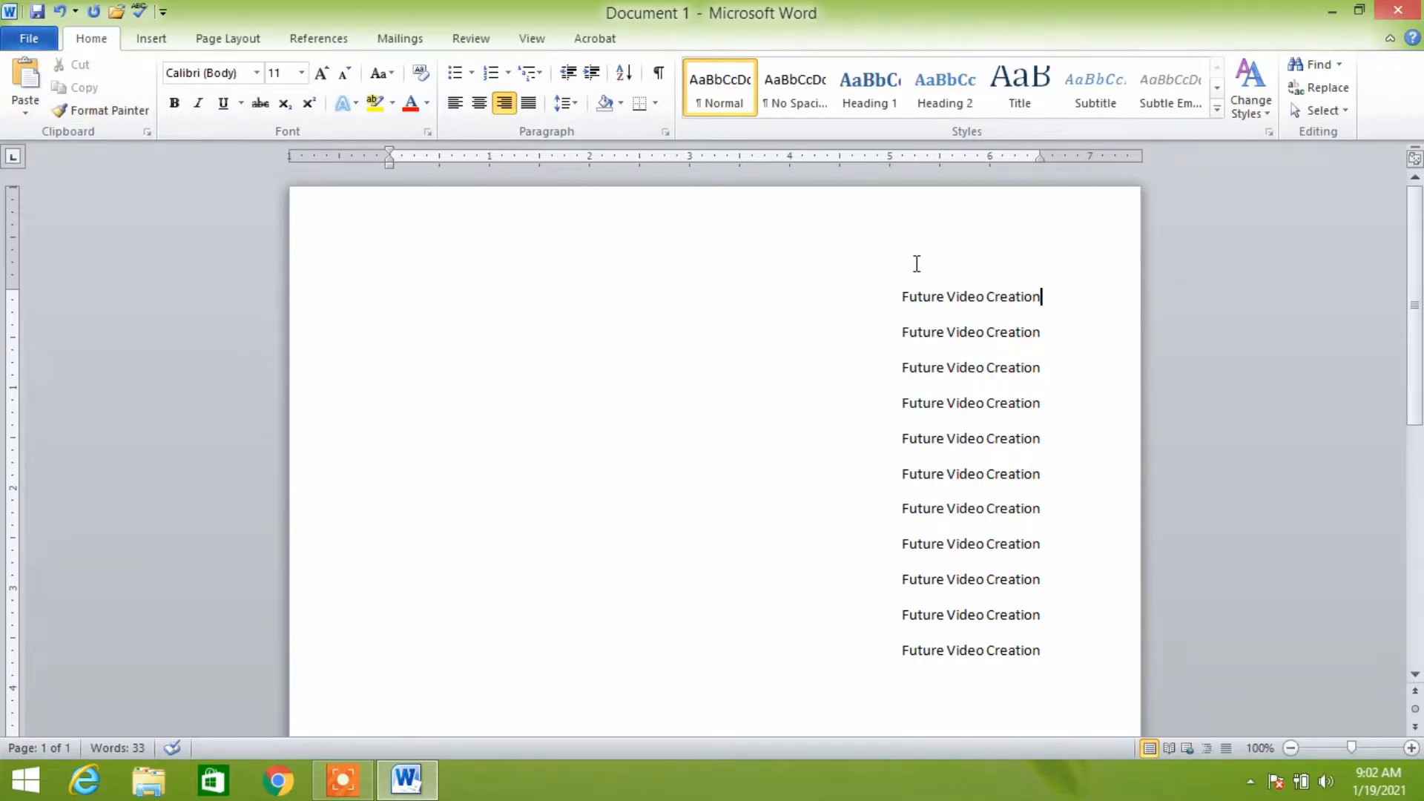
# Step: Look through the list of available fonts without choosing one
pyautogui.click(257, 71)
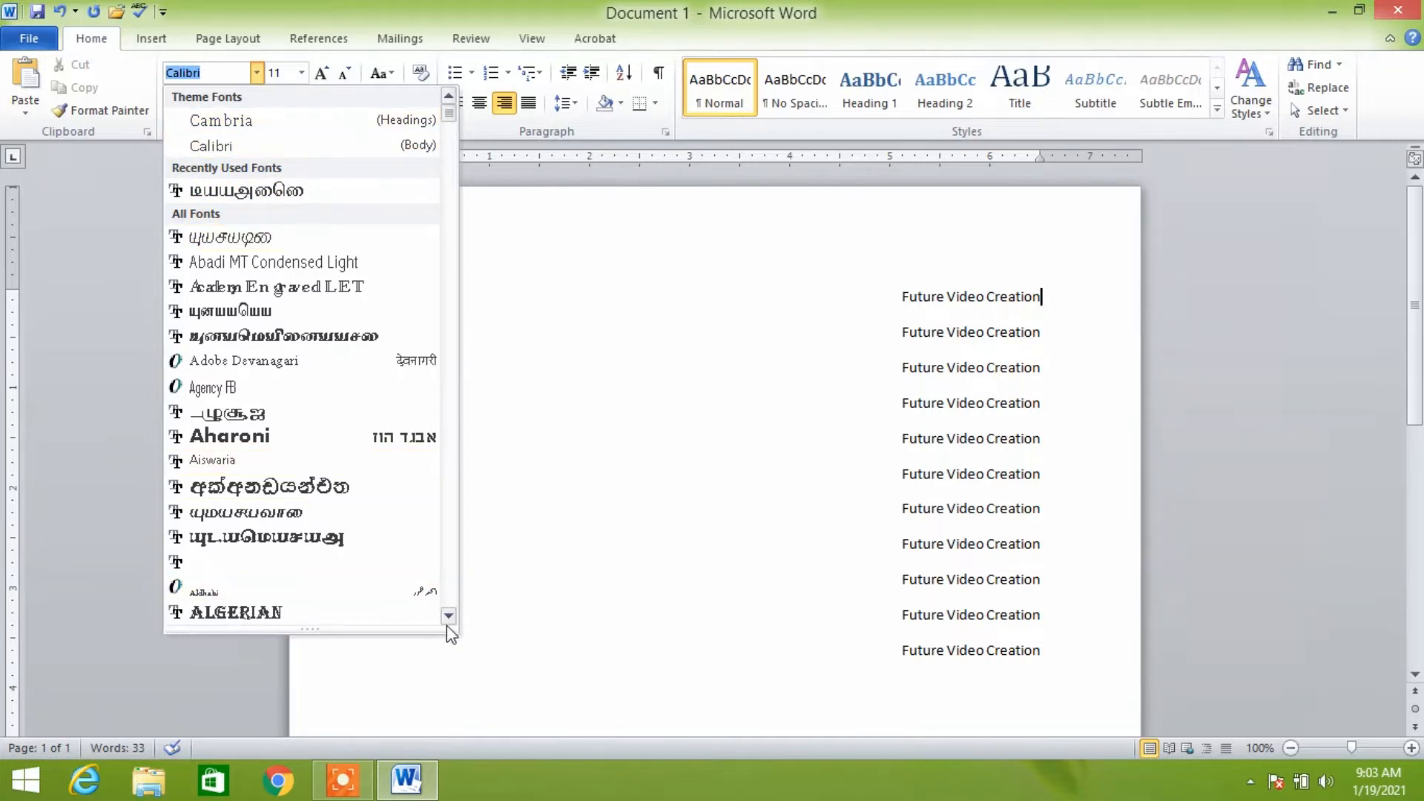
pyautogui.scroll(-2, 448, 616)
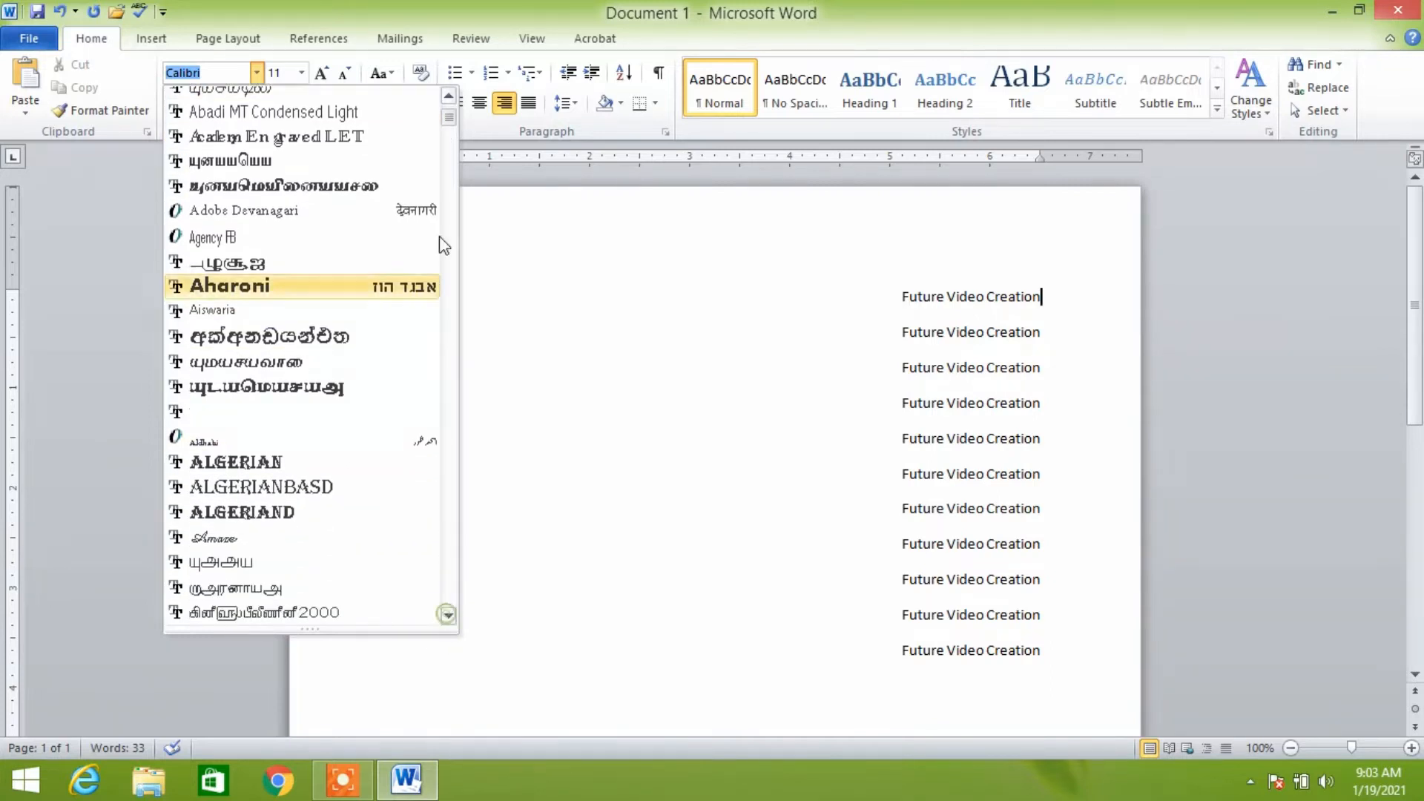
pyautogui.moveTo(448, 122); pyautogui.dragTo(448, 138)
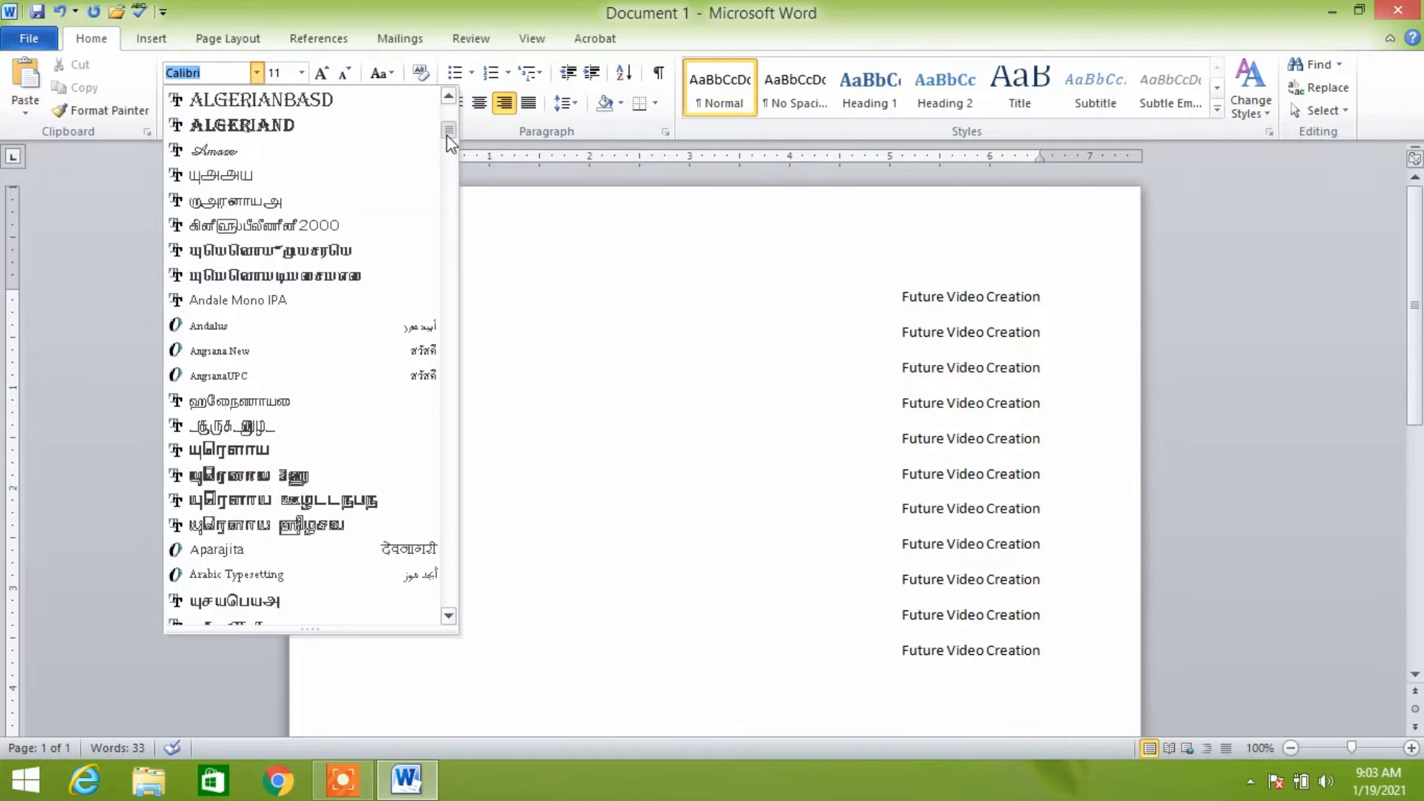
pyautogui.moveTo(448, 138); pyautogui.dragTo(448, 221)
pyautogui.scroll(6, 311, 204)
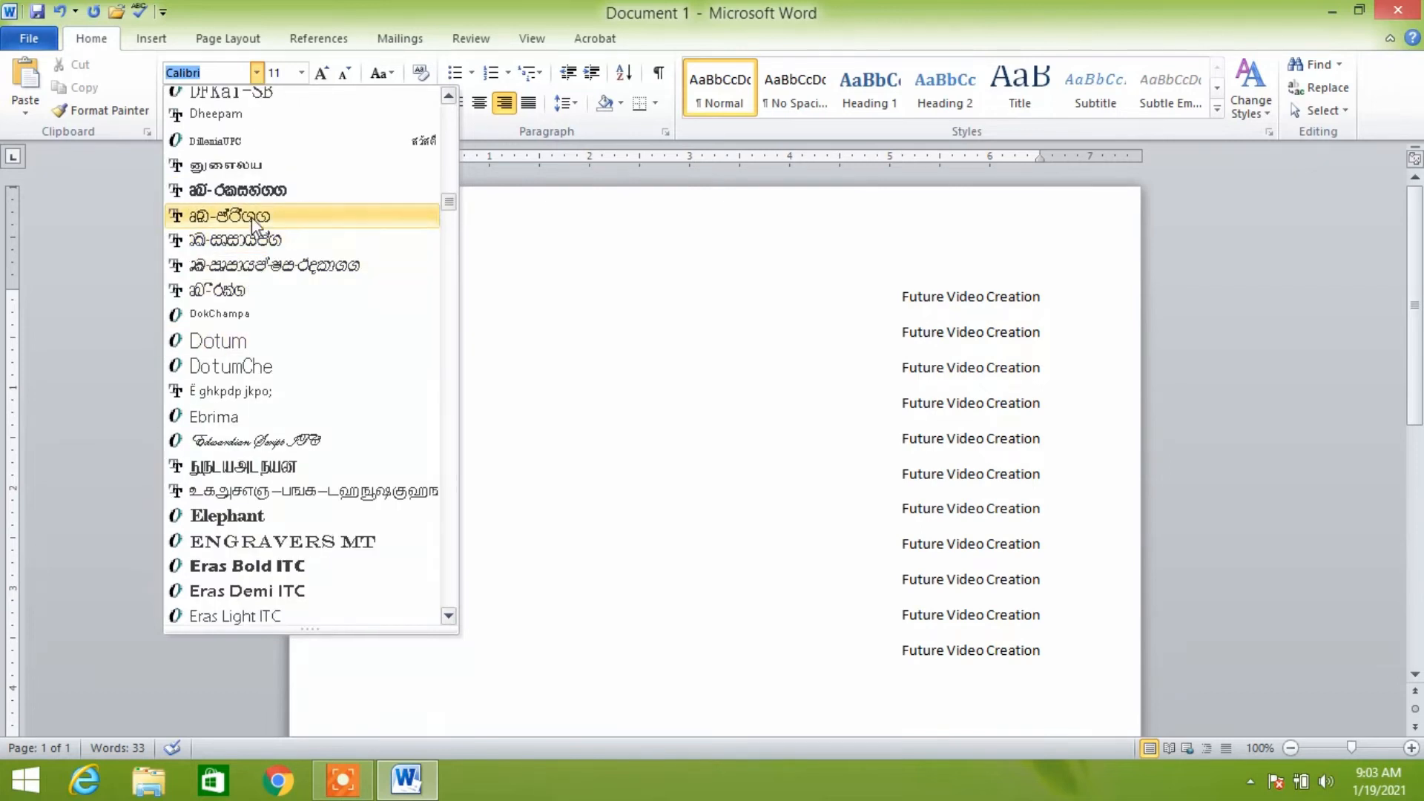
pyautogui.scroll(-4, 297, 252)
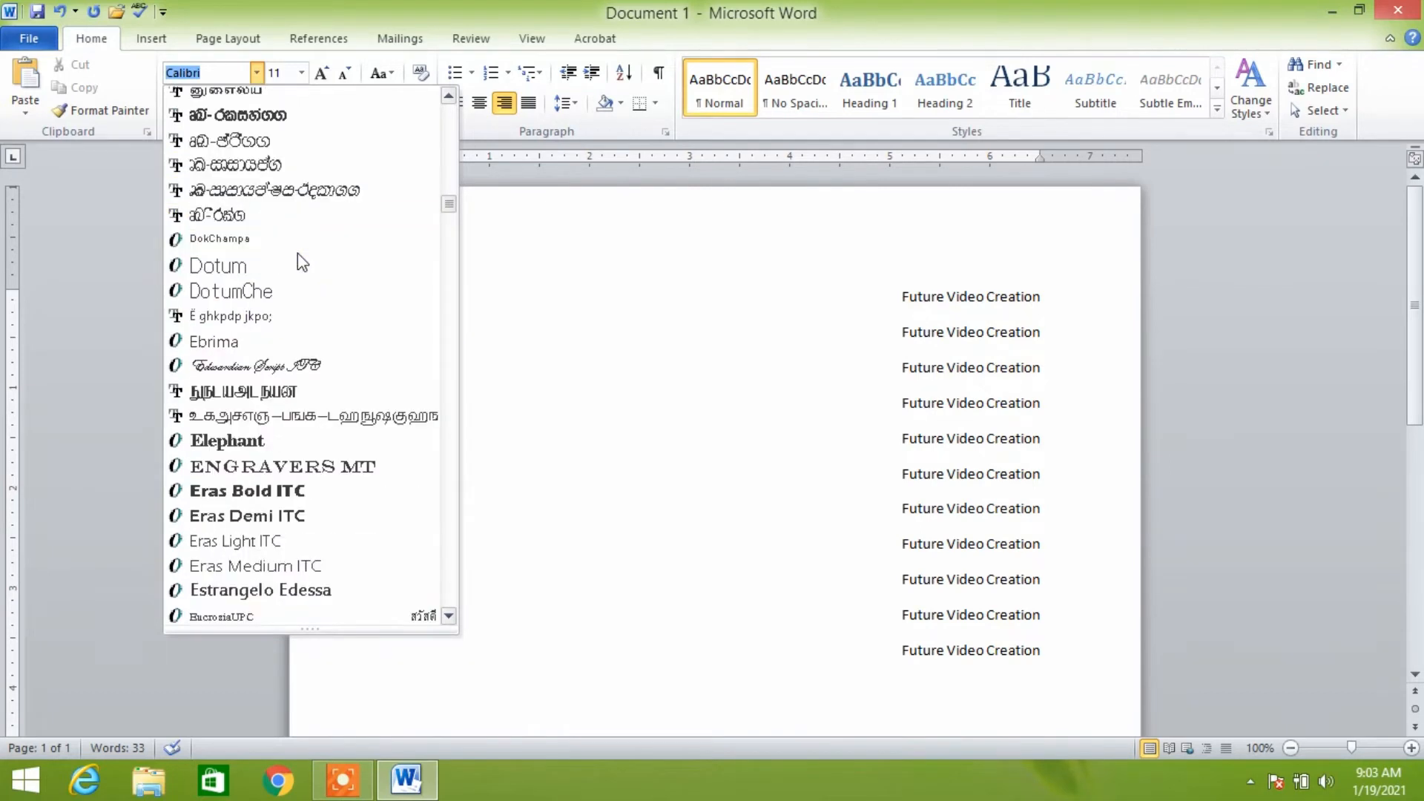
pyautogui.scroll(-11, 296, 260)
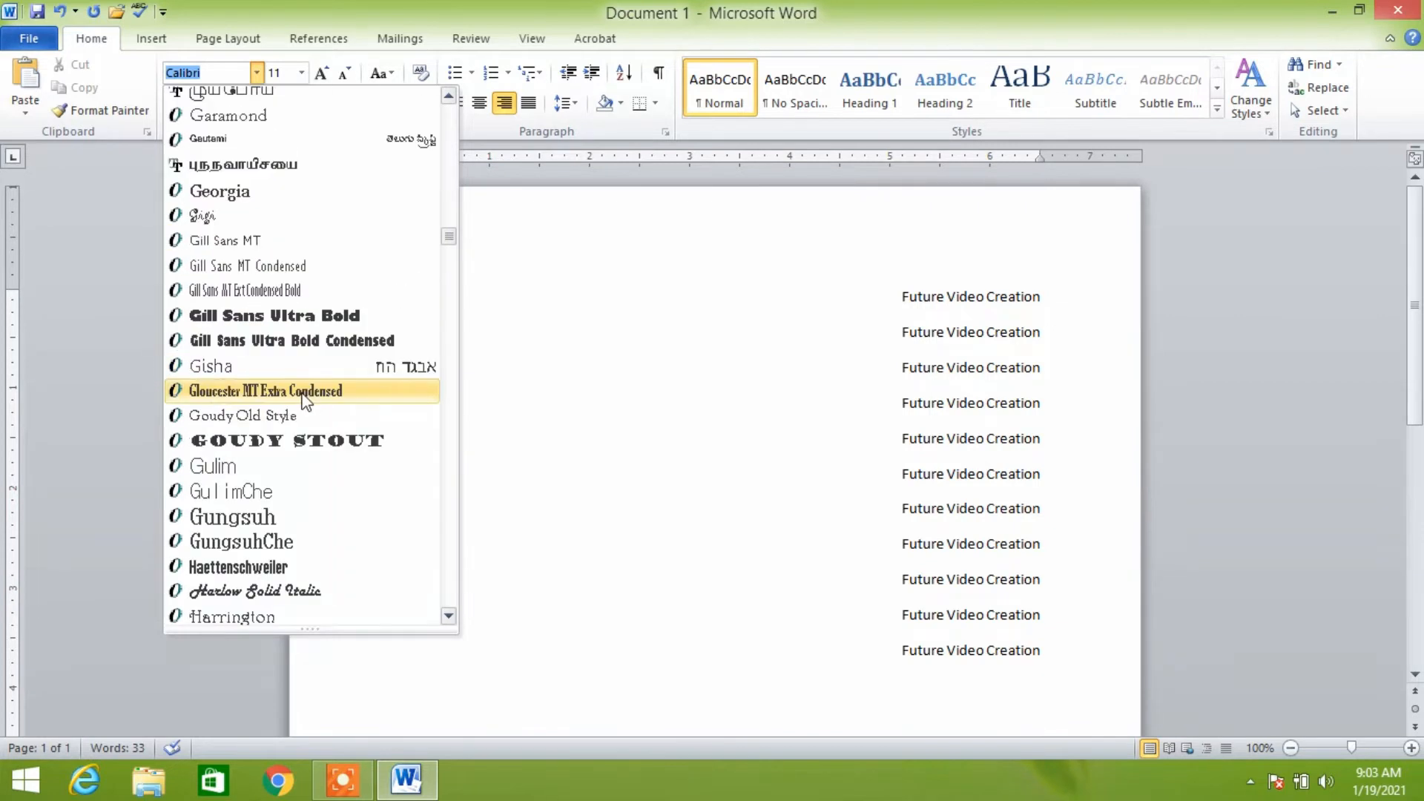
pyautogui.click(602, 315)
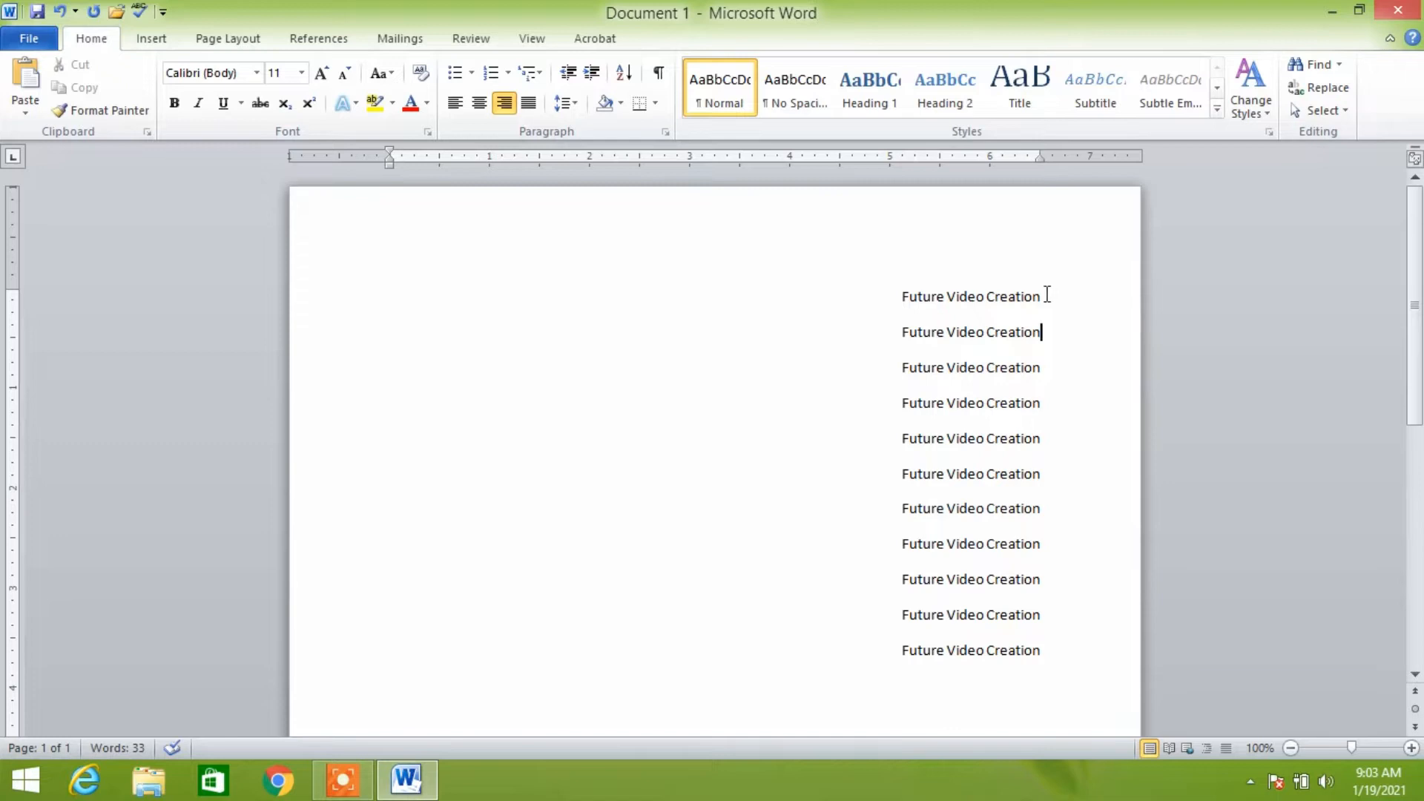
# Step: Change the font of the first "Future Video Creation" line to Agency FB
pyautogui.click(1011, 297)
pyautogui.moveTo(1041, 298); pyautogui.dragTo(942, 298)
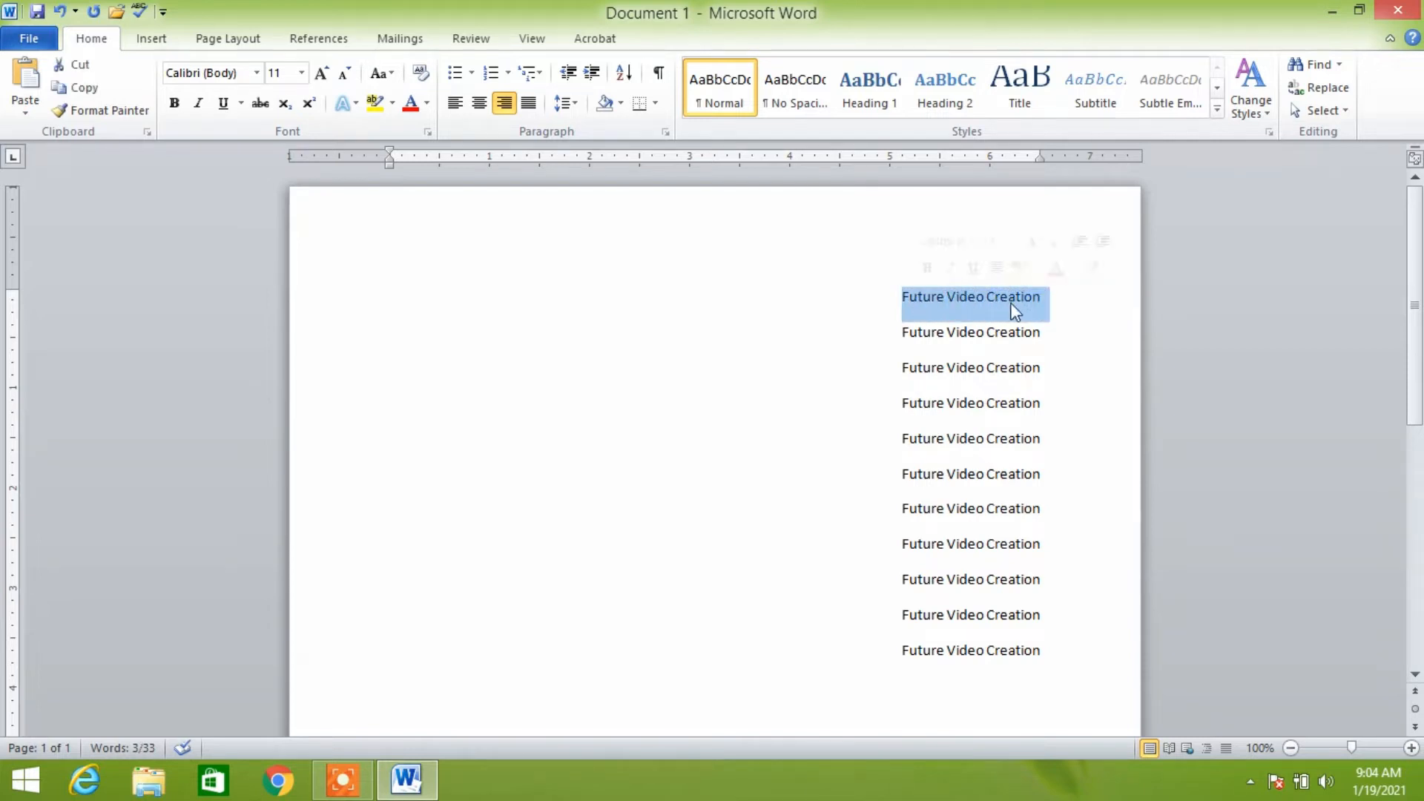
pyautogui.click(1059, 299)
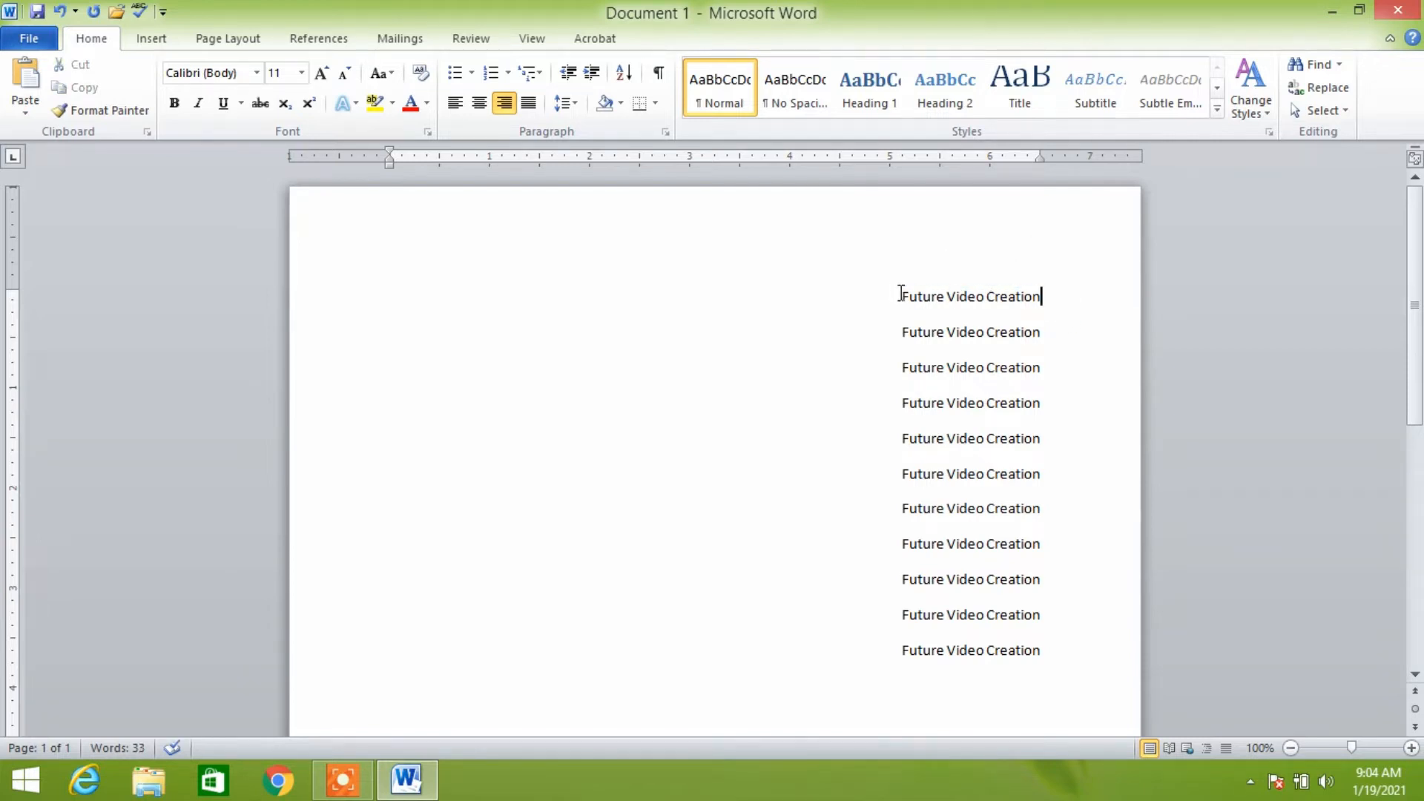
pyautogui.moveTo(902, 297); pyautogui.dragTo(1038, 318)
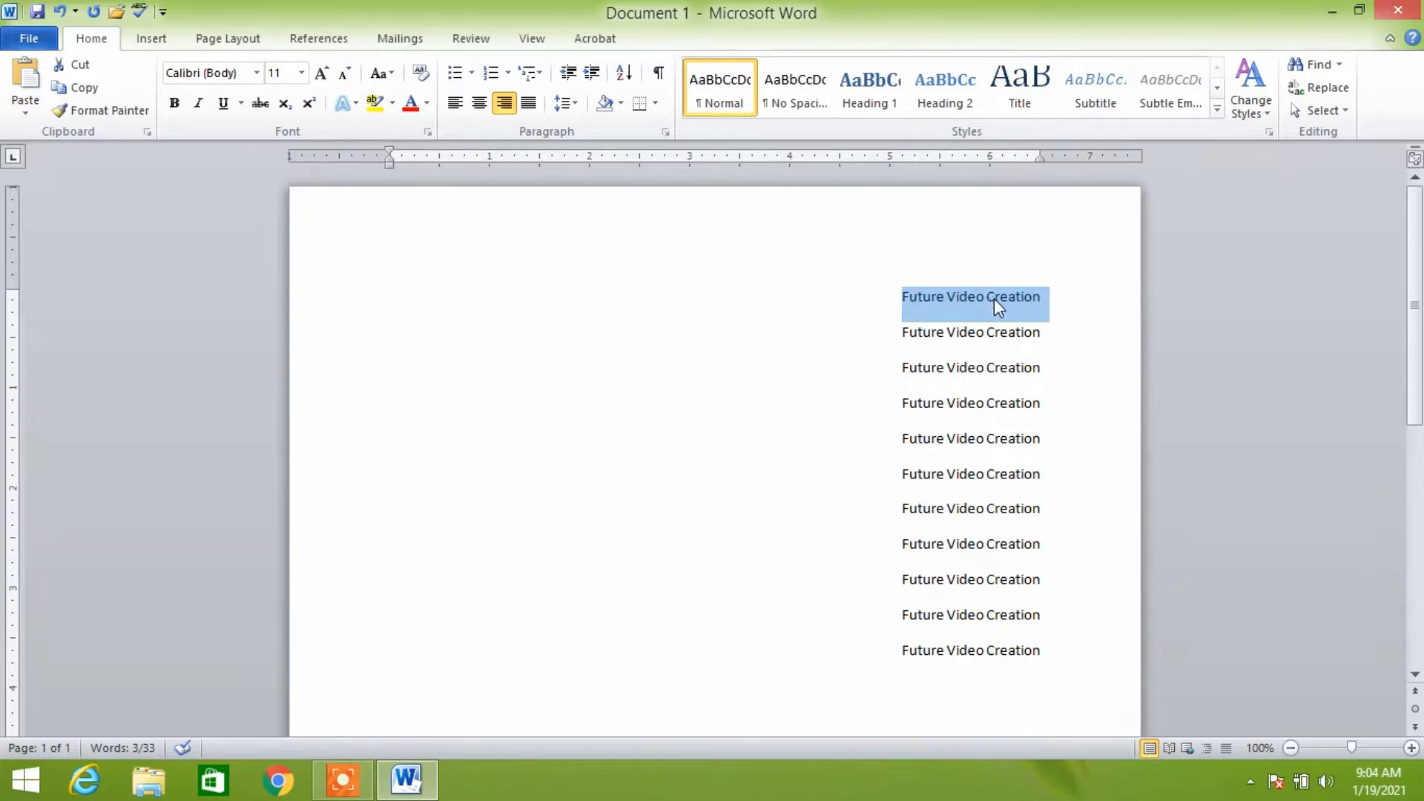
pyautogui.click(257, 73)
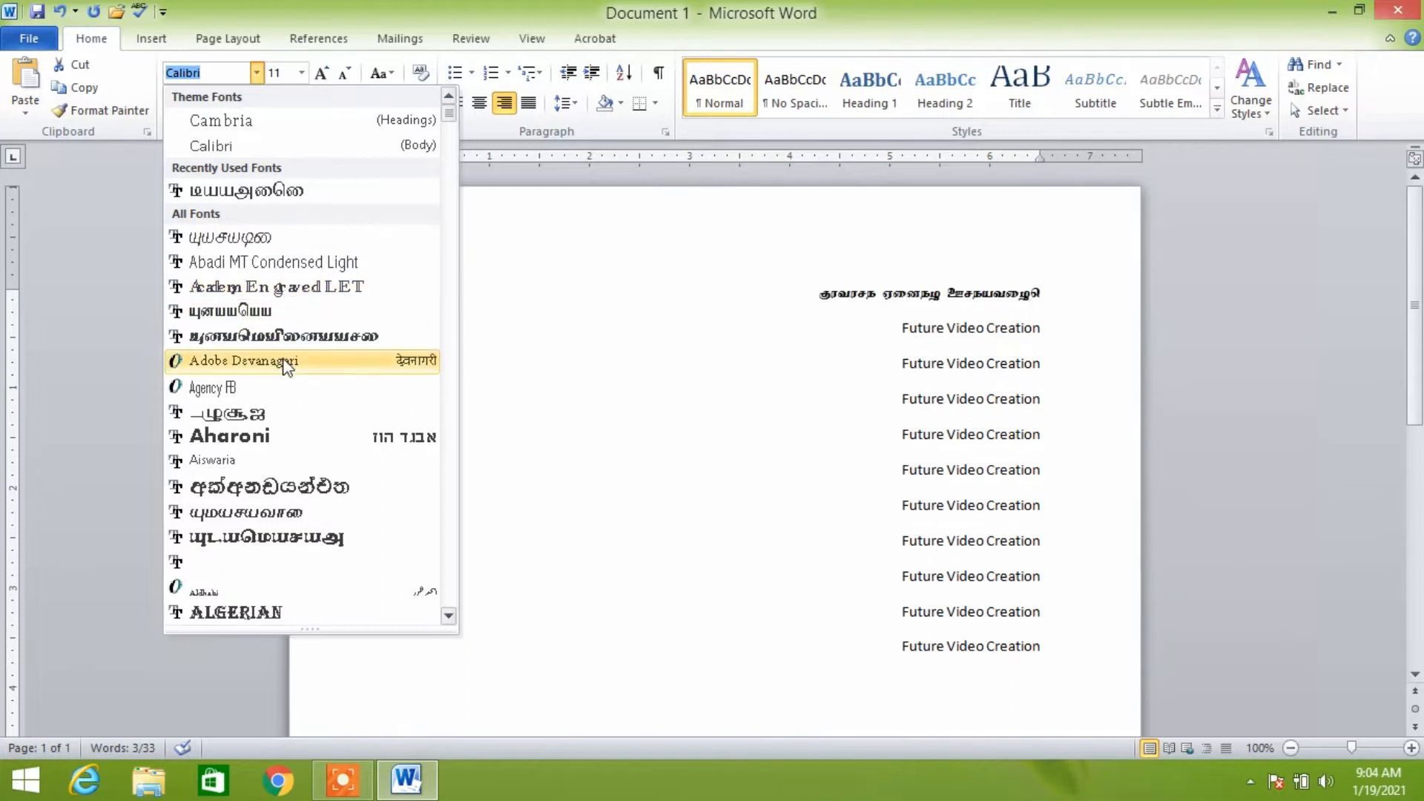
pyautogui.scroll(-1, 288, 370)
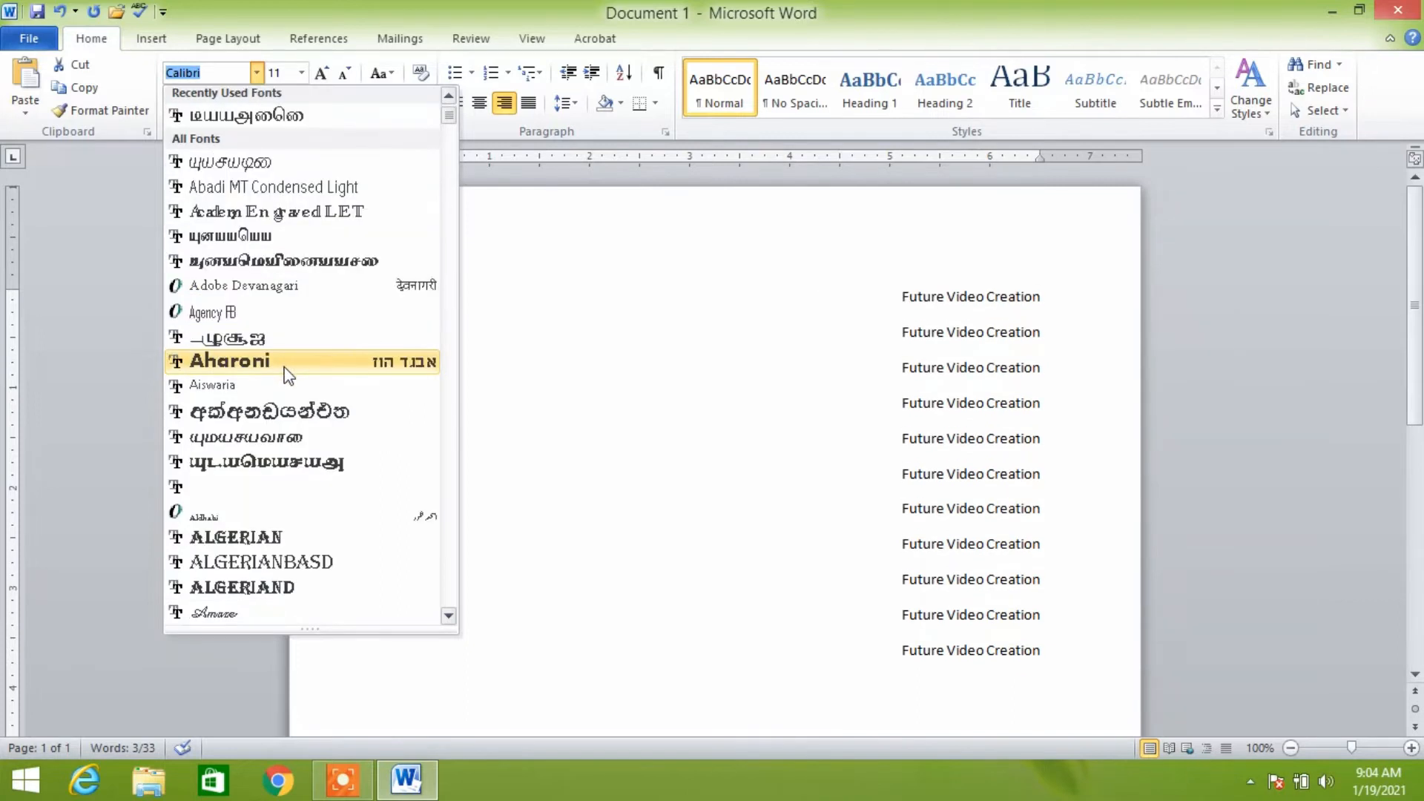
pyautogui.click(218, 314)
pyautogui.click(1026, 331)
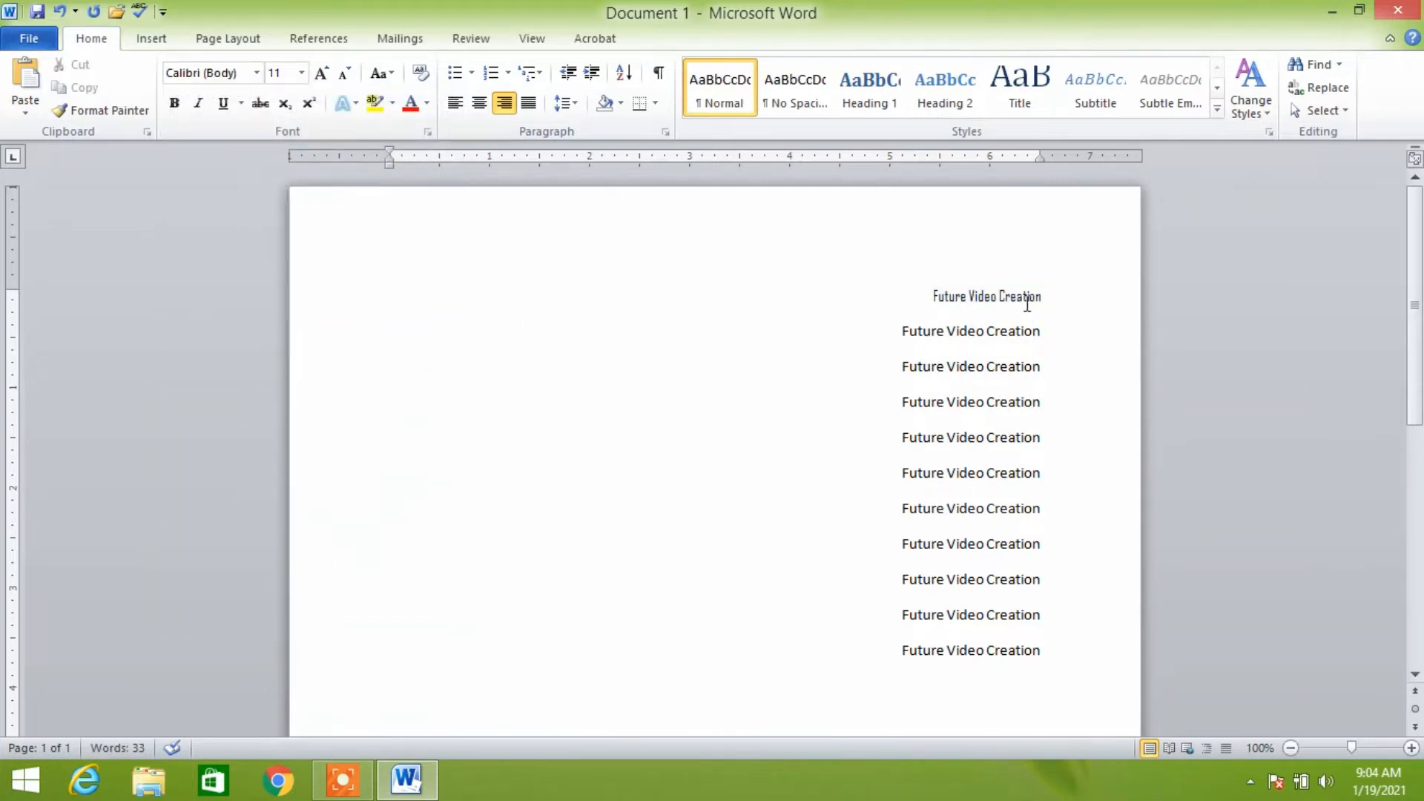
pyautogui.moveTo(1044, 297); pyautogui.dragTo(968, 299)
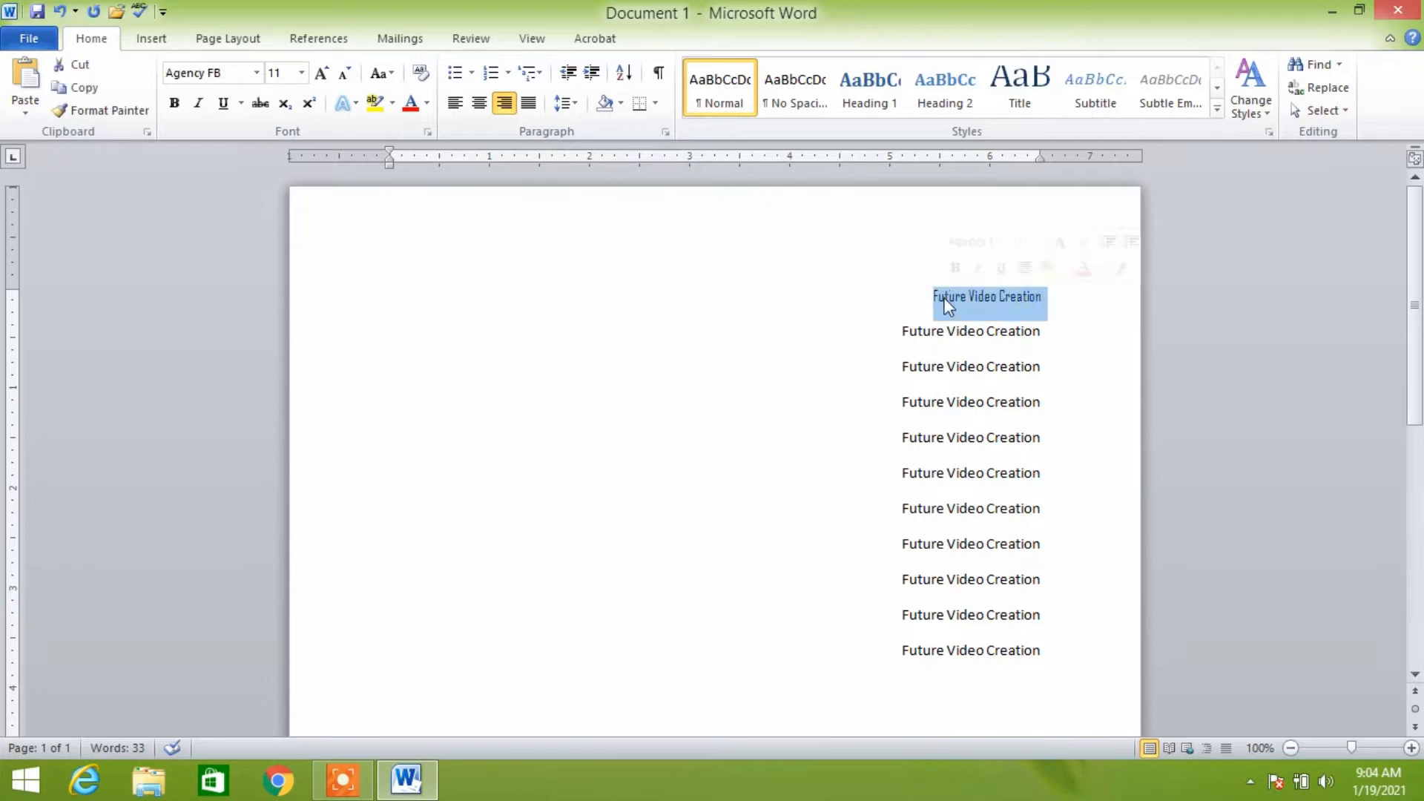
# Step: Change the font of the second "Future Video Creation" line to Batang
pyautogui.moveTo(1044, 334); pyautogui.dragTo(918, 343)
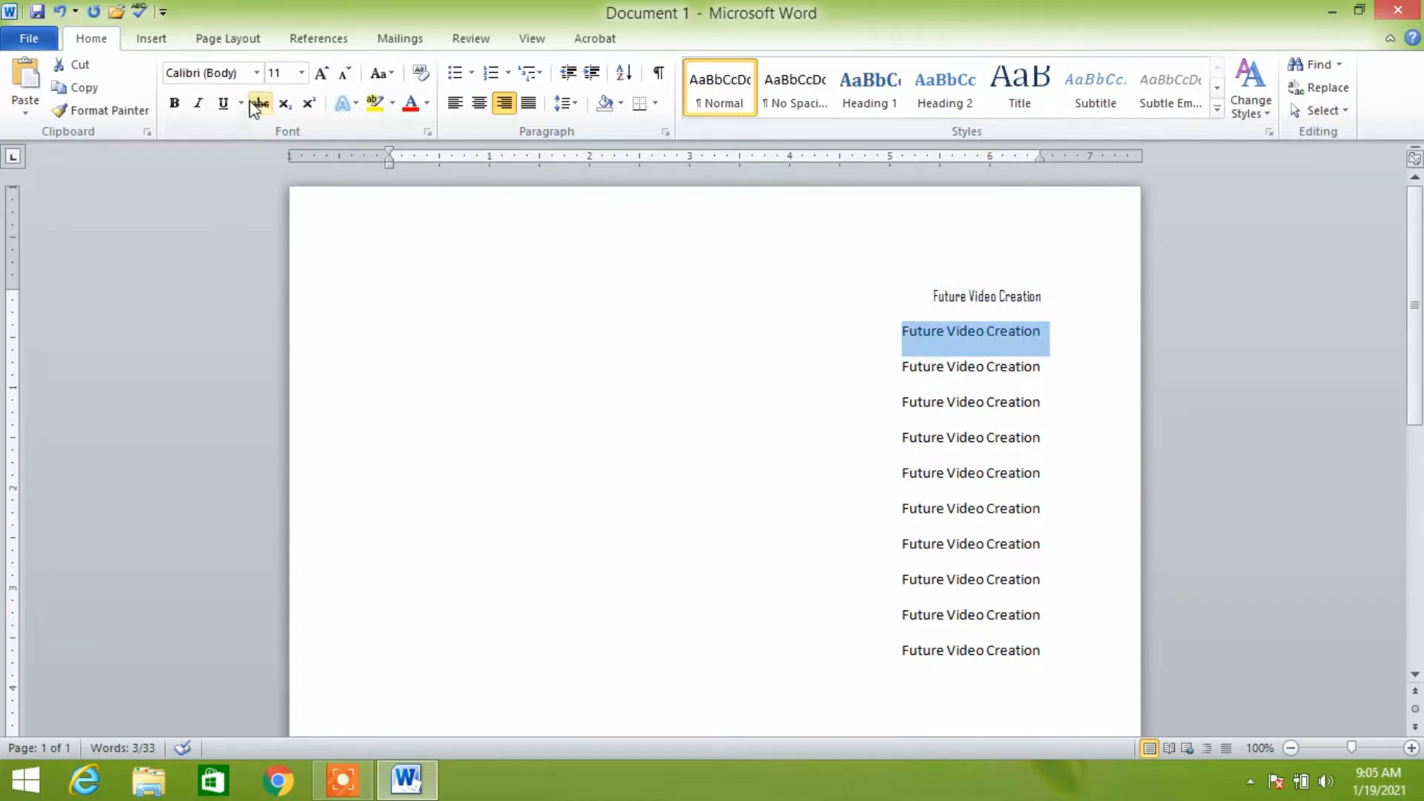
pyautogui.click(256, 72)
pyautogui.scroll(-10, 236, 307)
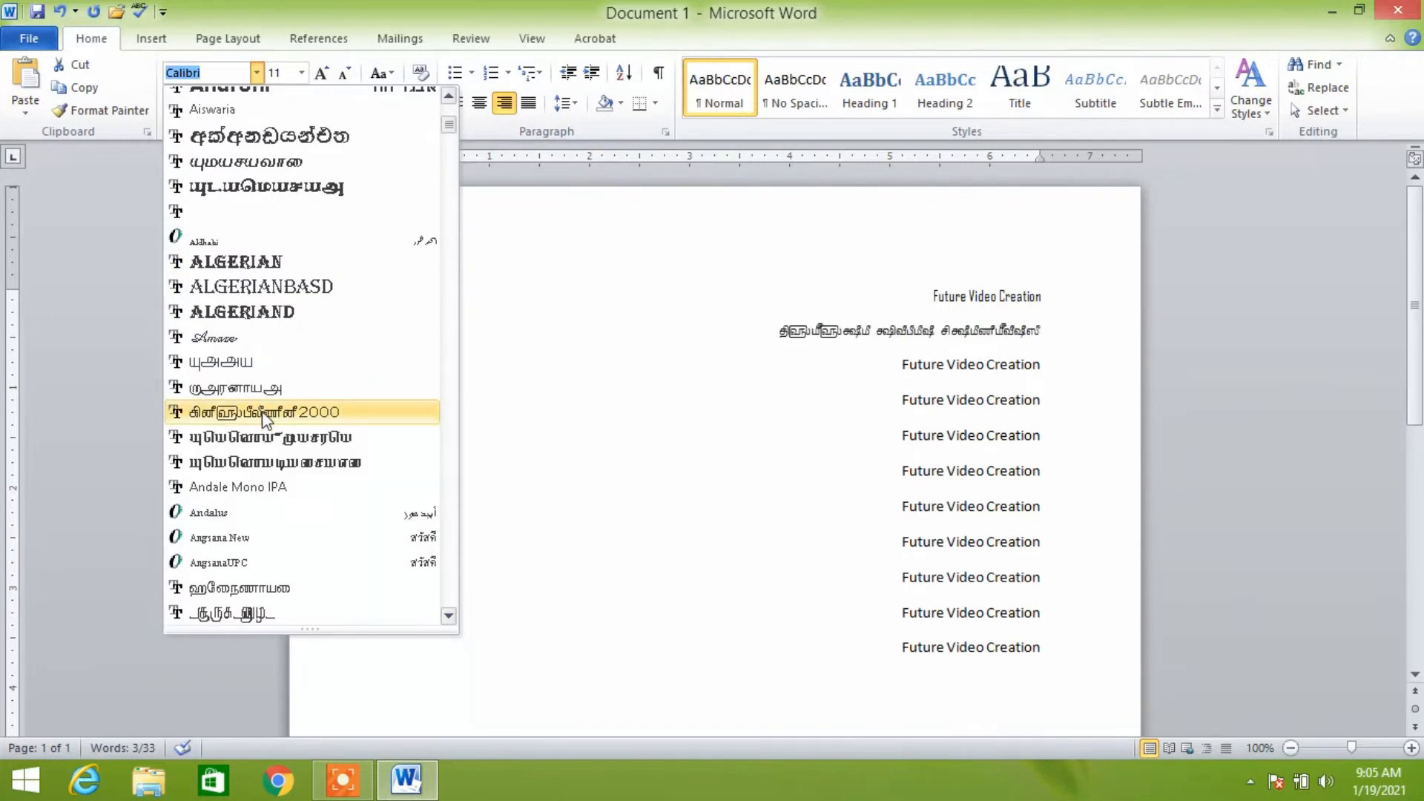
pyautogui.scroll(-6, 269, 429)
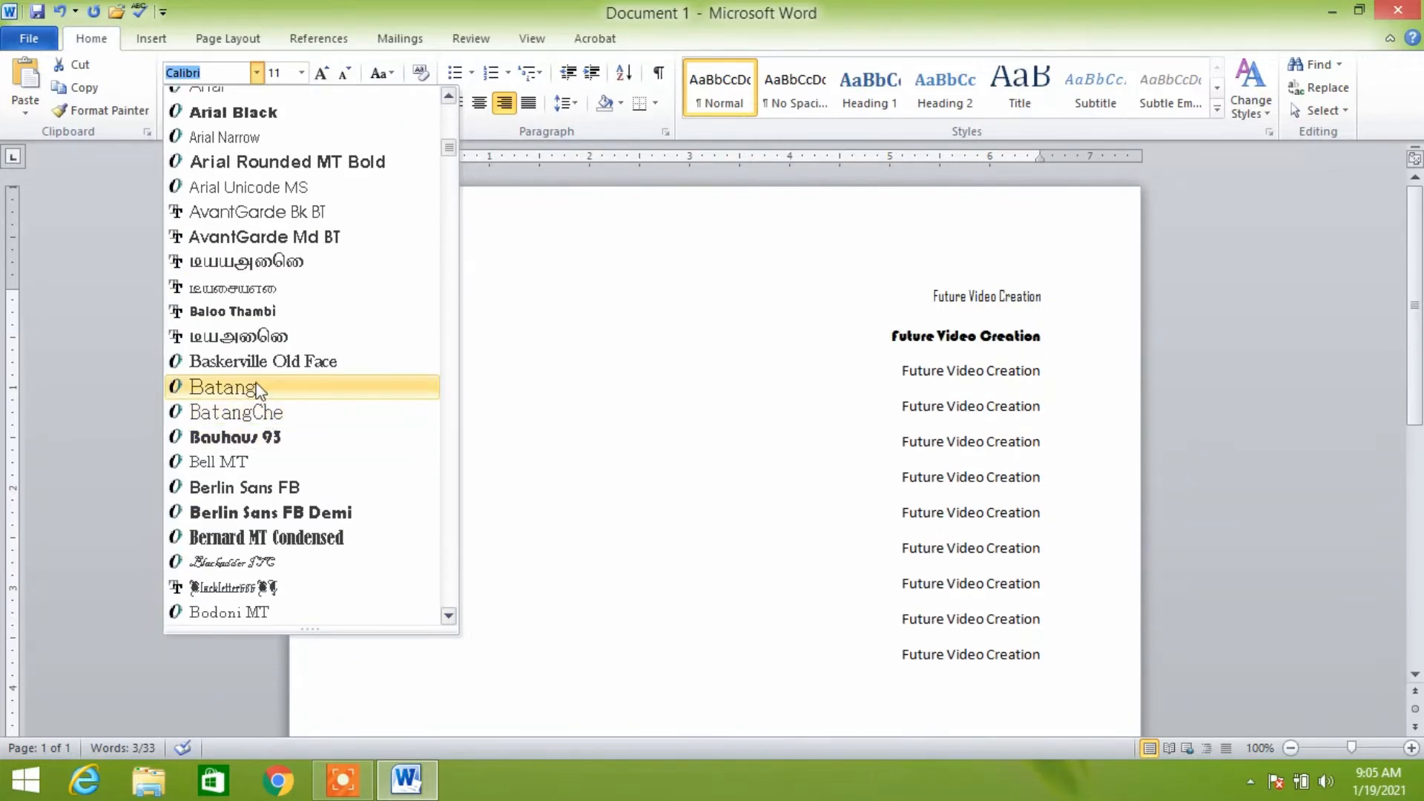
pyautogui.click(216, 387)
pyautogui.click(1046, 402)
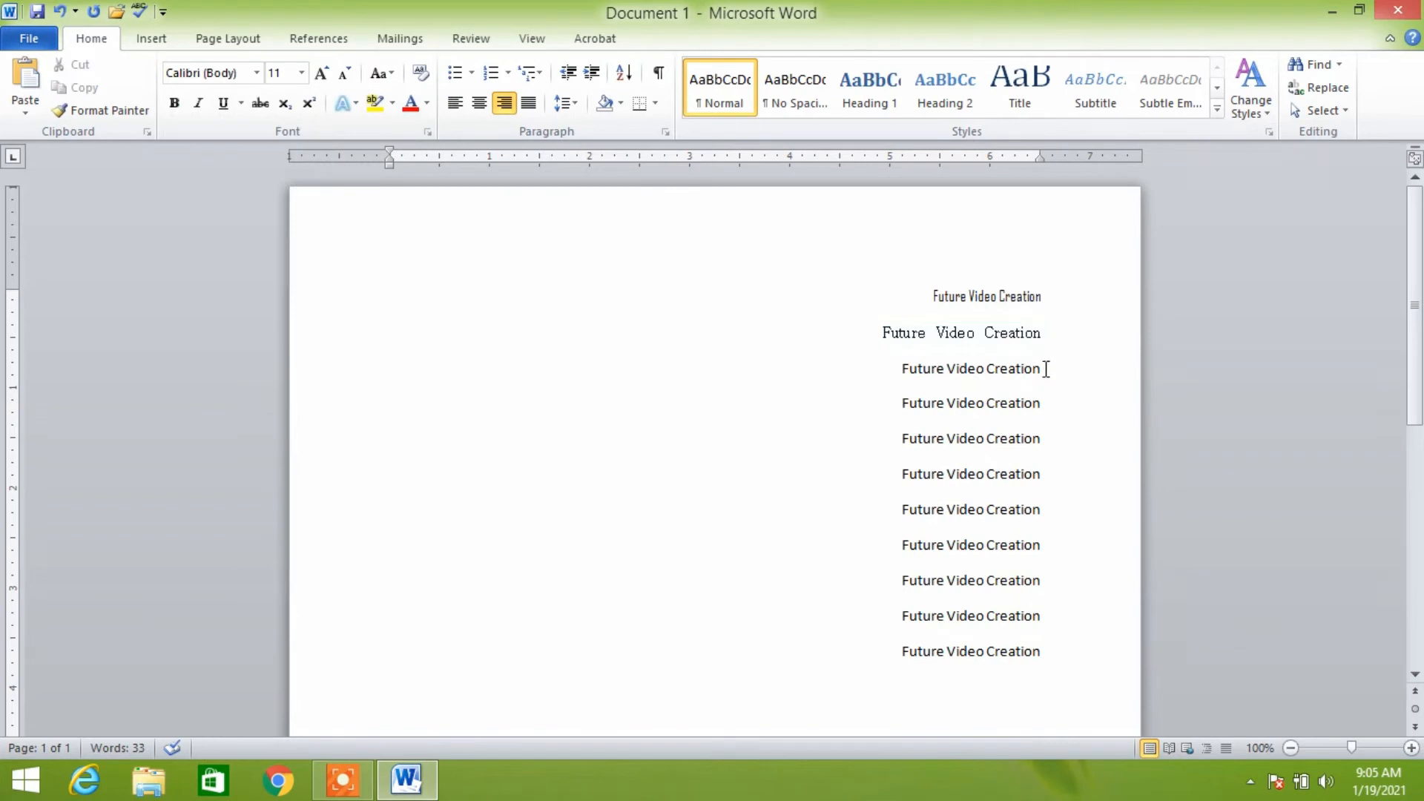
# Step: Change the font of the third "Future Video Creation" line to Castellar
pyautogui.moveTo(1042, 367); pyautogui.dragTo(917, 376)
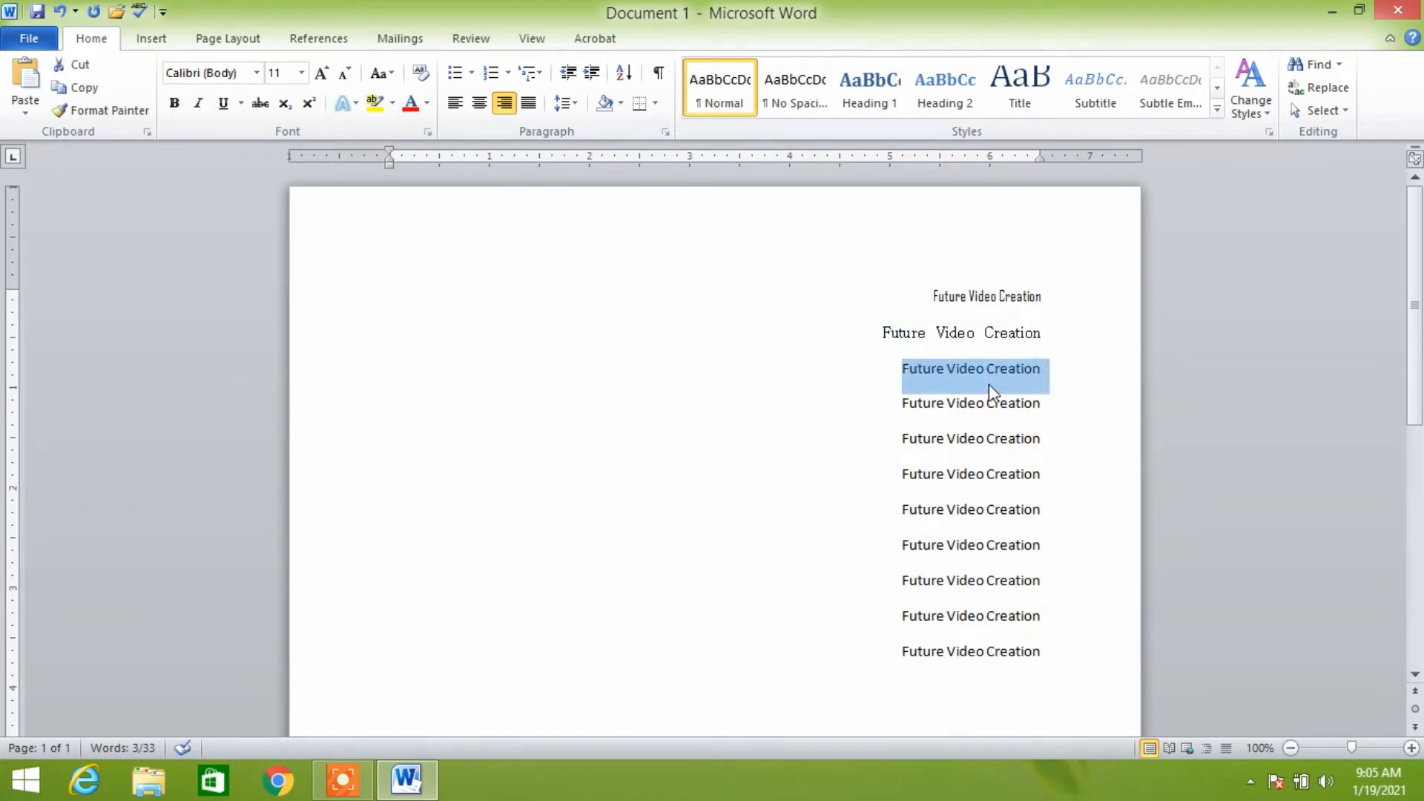
pyautogui.click(255, 72)
pyautogui.scroll(-10, 267, 449)
pyautogui.scroll(-13, 271, 454)
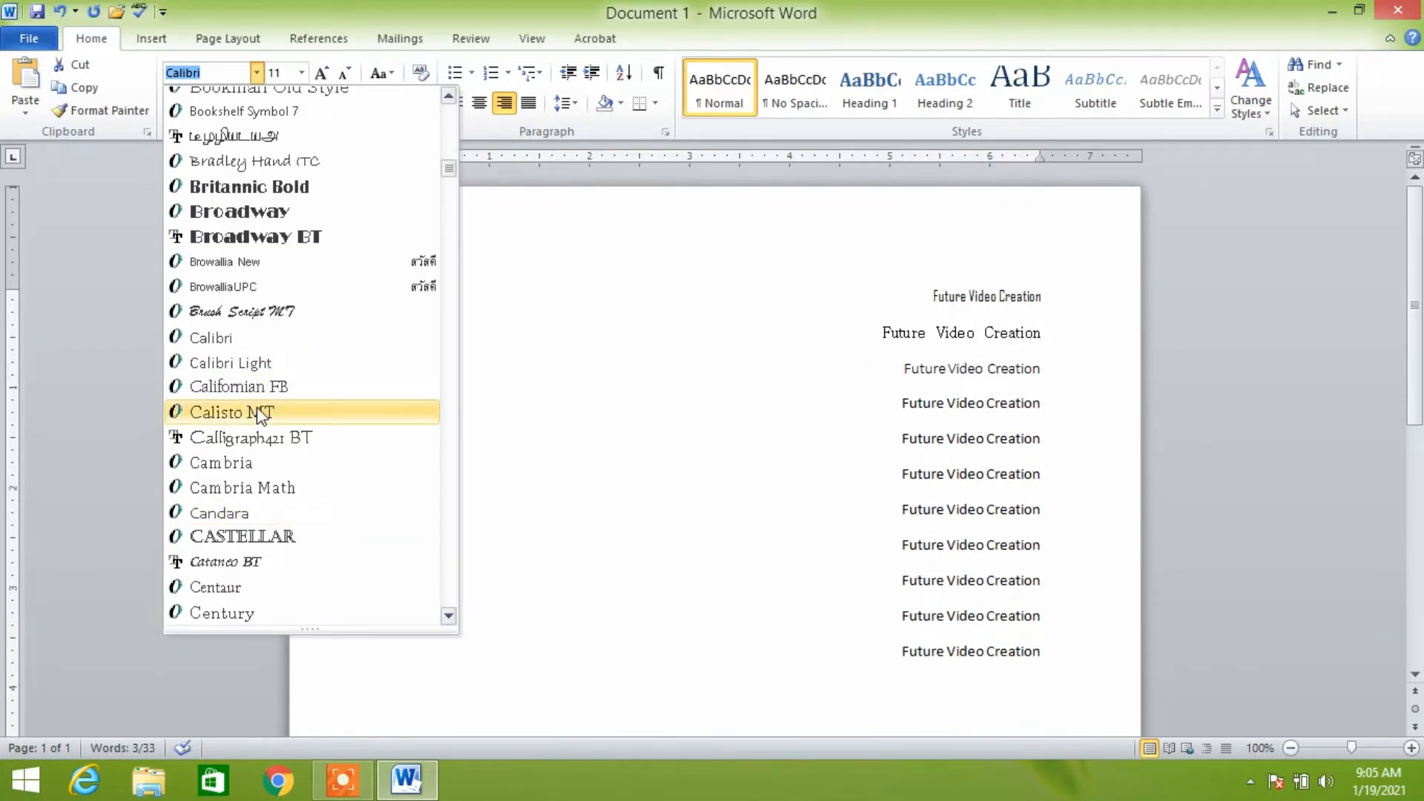
pyautogui.click(269, 536)
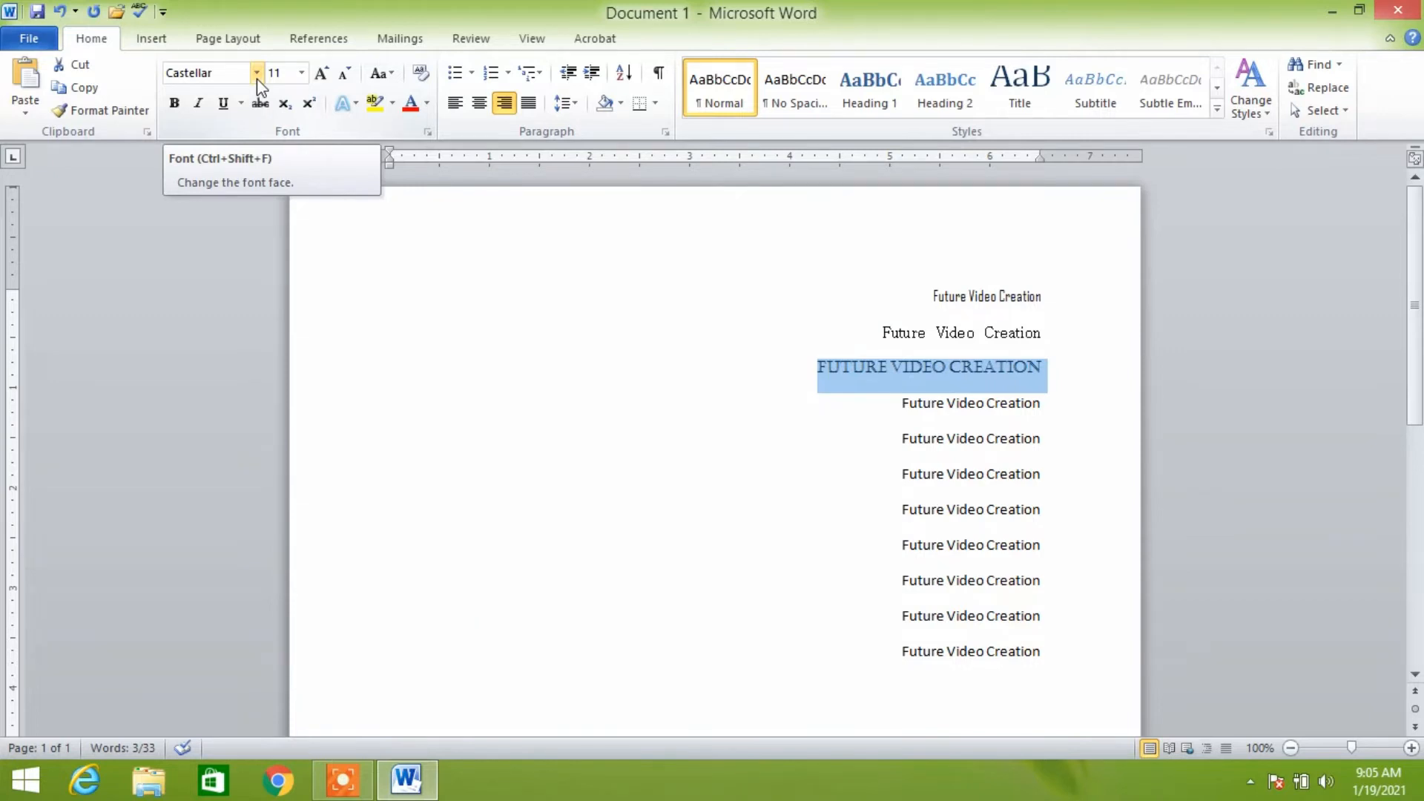
# Step: Apply the recently used Tamil-script font to the fourth "Future Video Creation" line
pyautogui.moveTo(1056, 406); pyautogui.dragTo(926, 410)
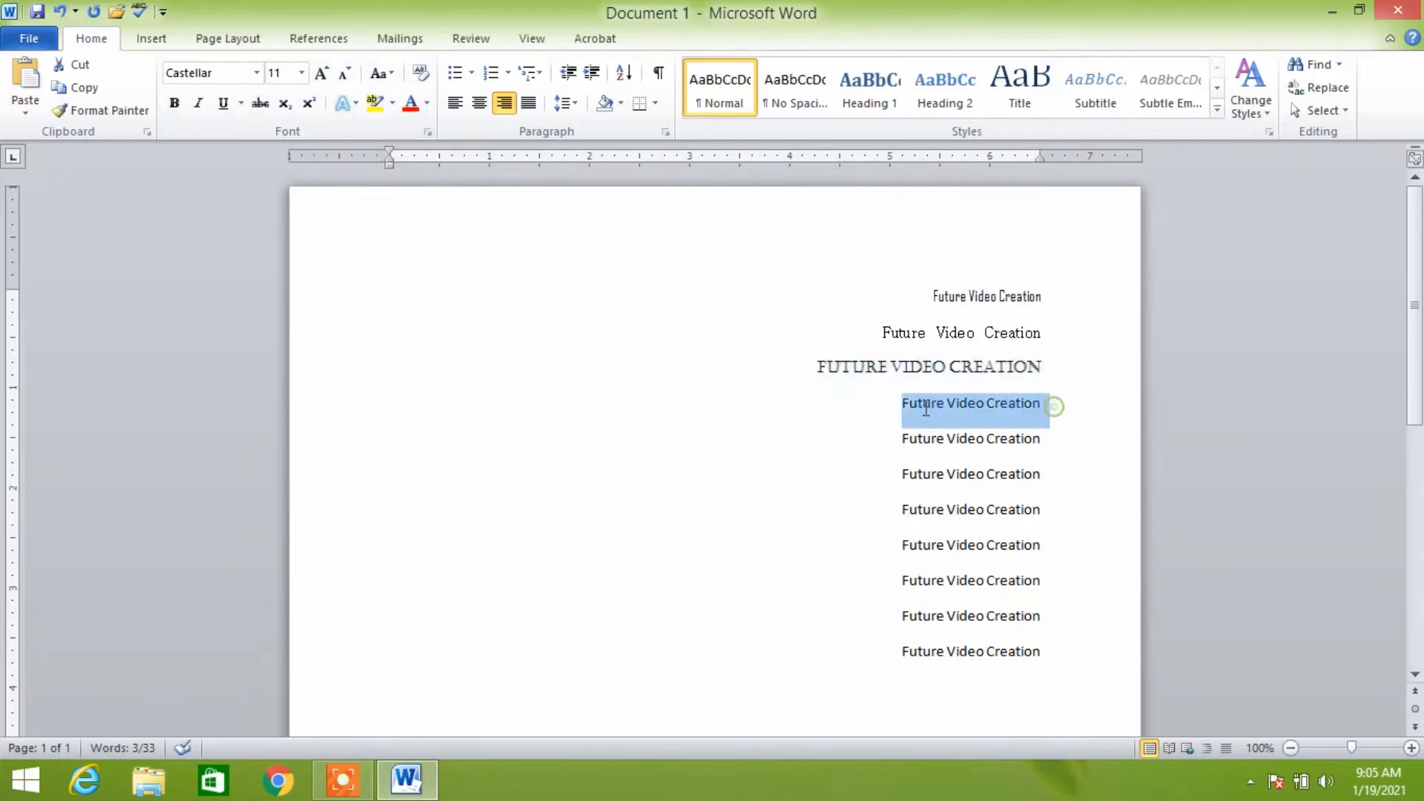
pyautogui.click(256, 72)
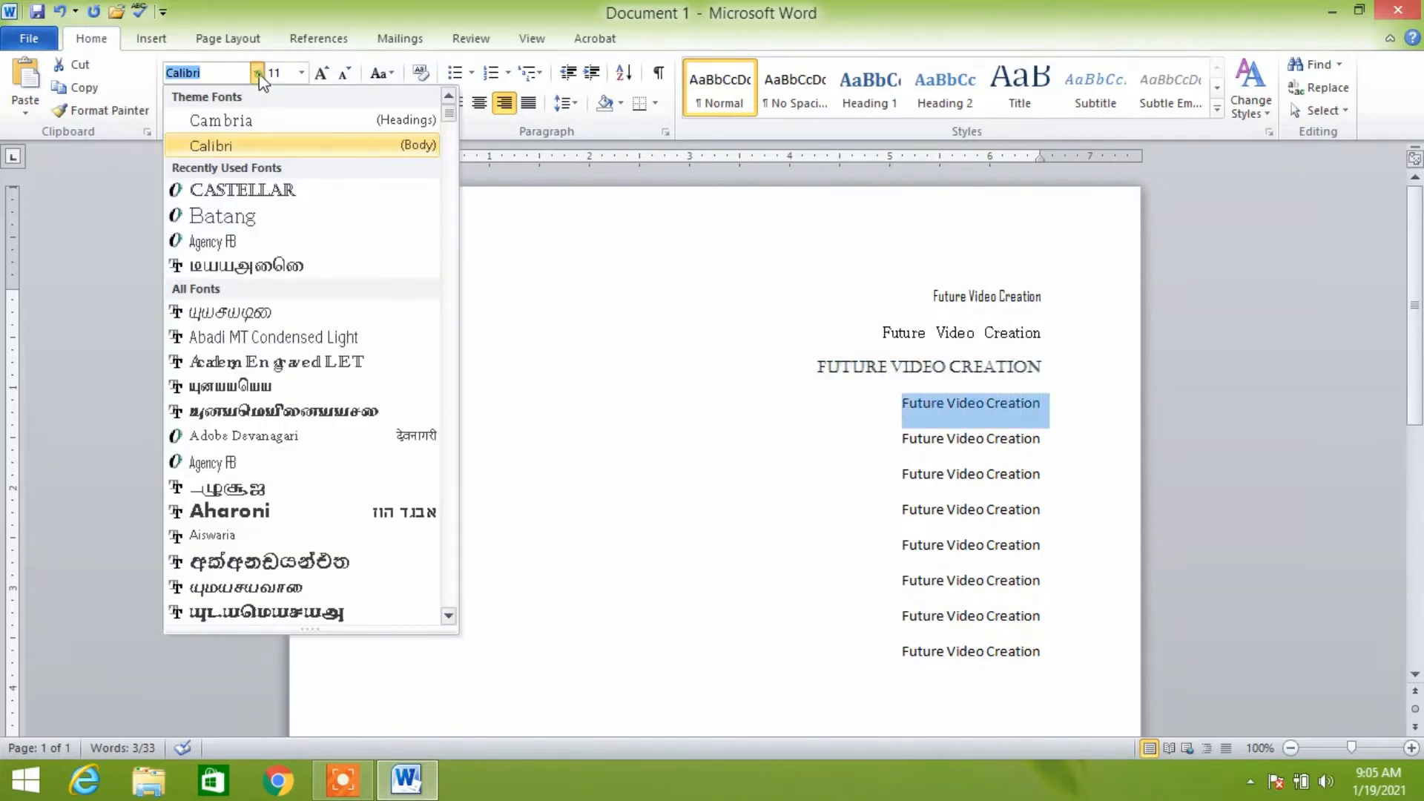
pyautogui.click(290, 267)
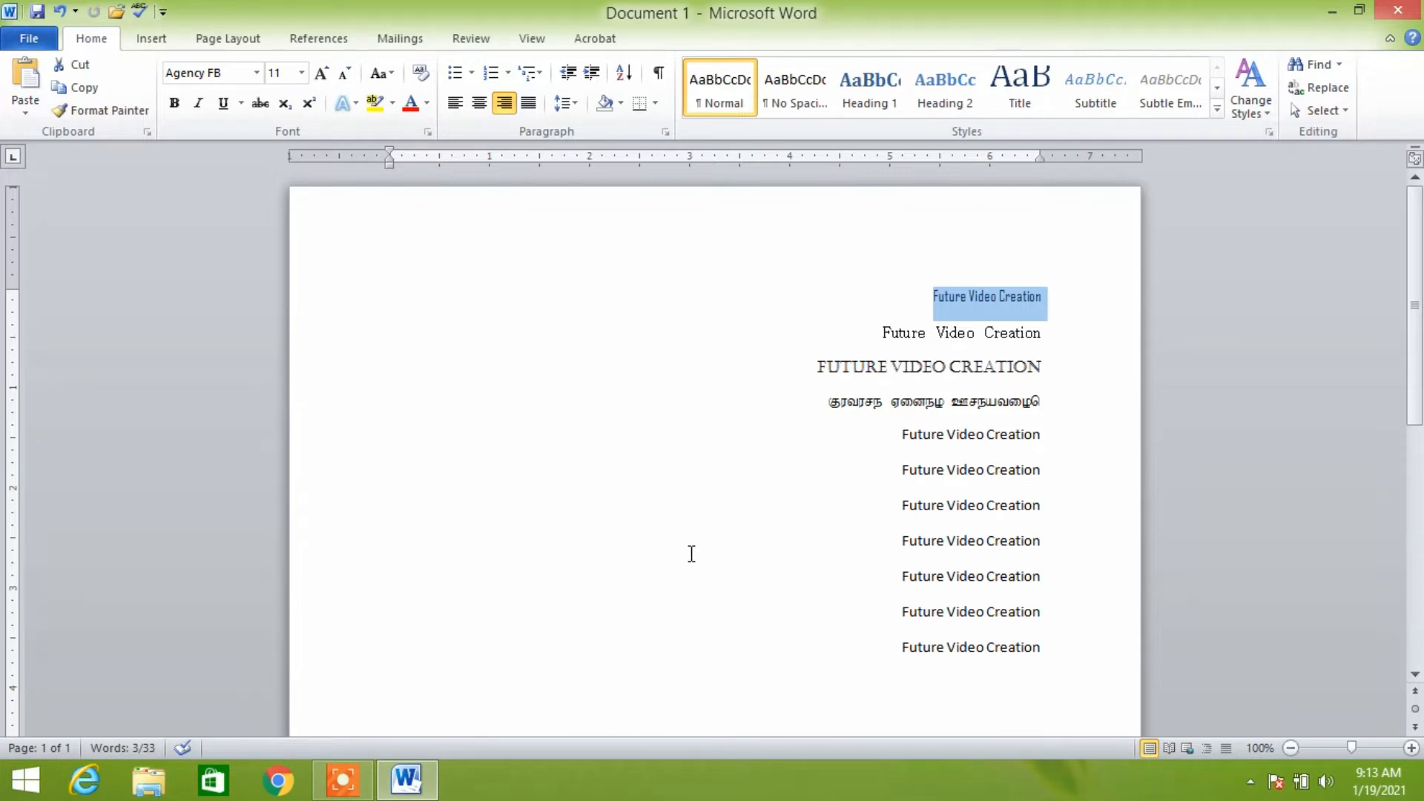
# Step: Try font sizes 24 and 72 on the first "Future Video Creation" line
pyautogui.click(997, 368)
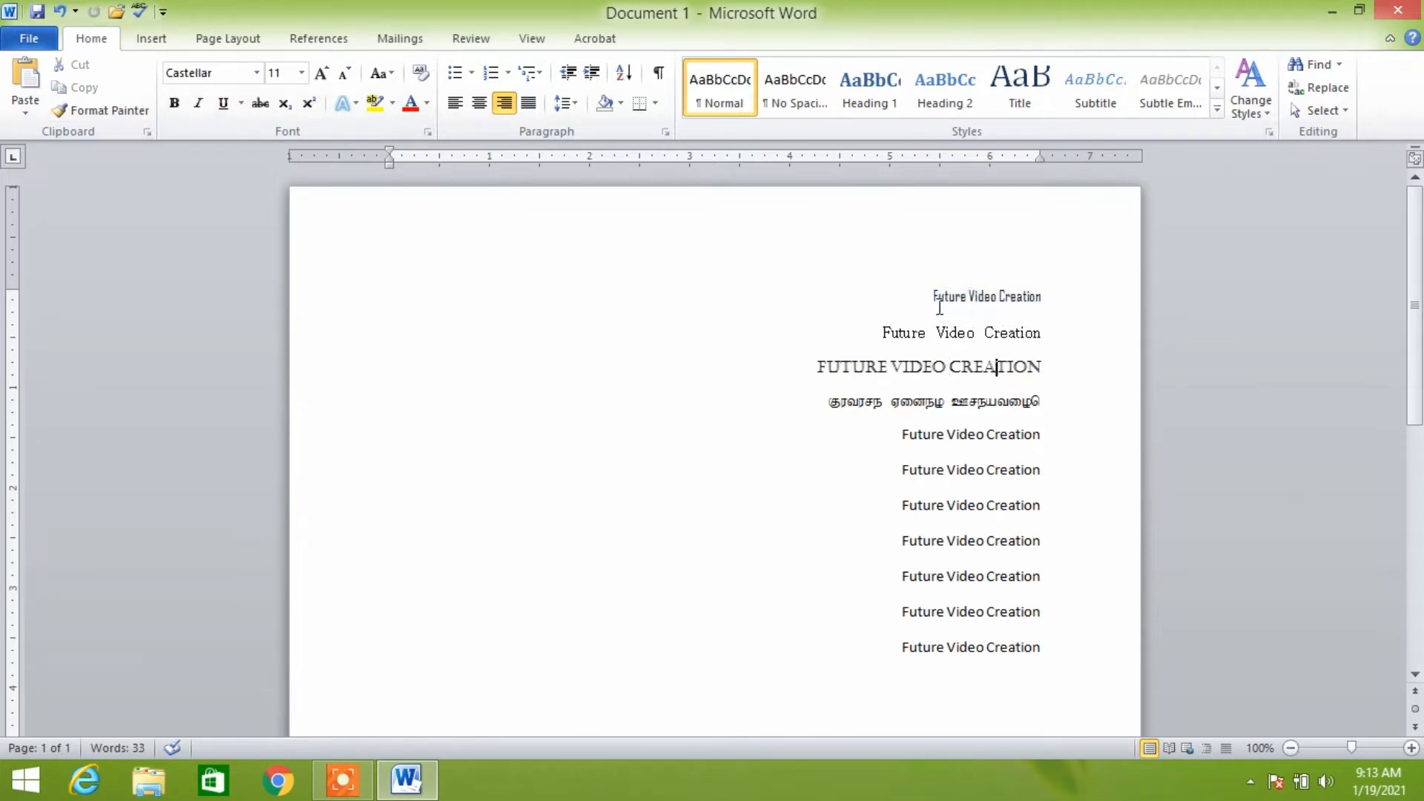
pyautogui.moveTo(933, 295); pyautogui.dragTo(1033, 297)
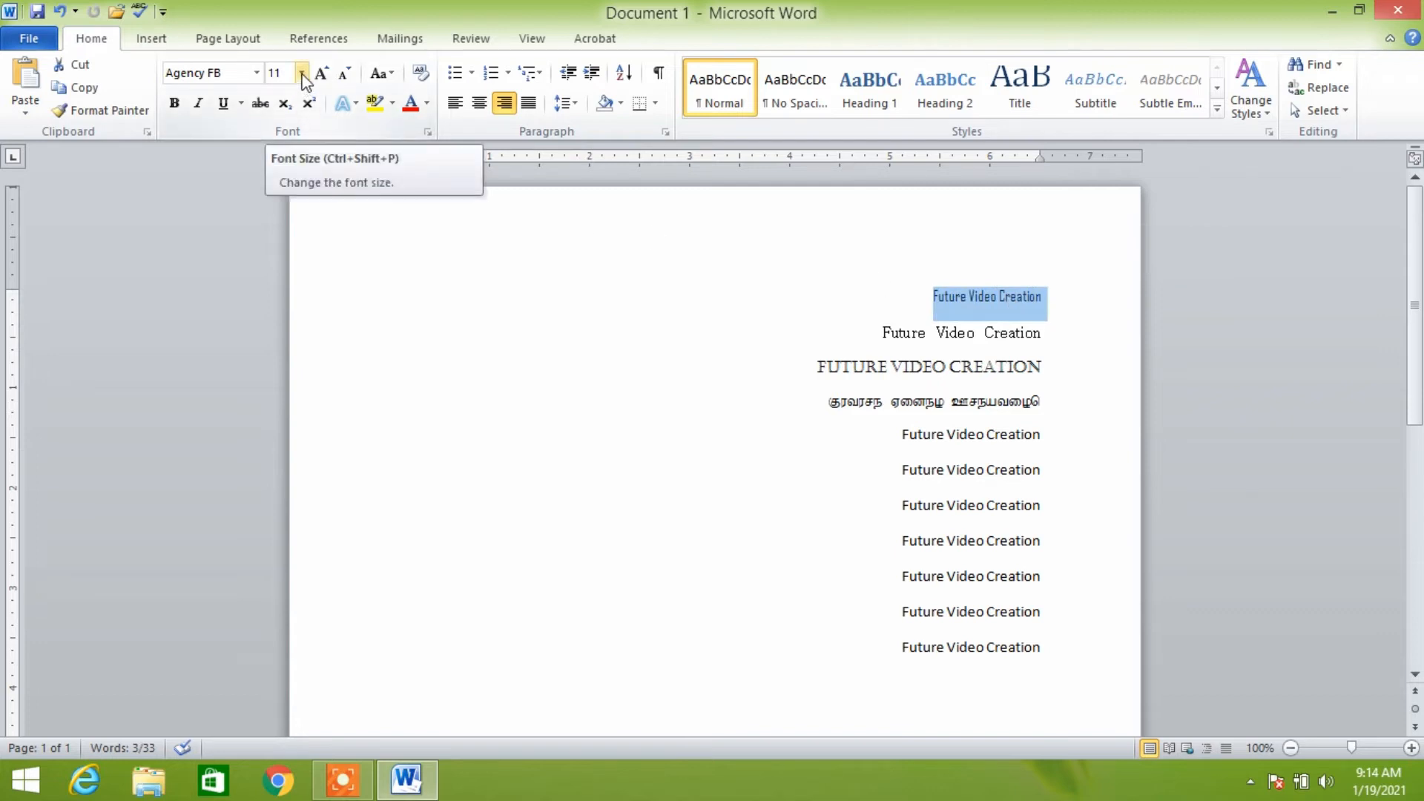
pyautogui.click(302, 74)
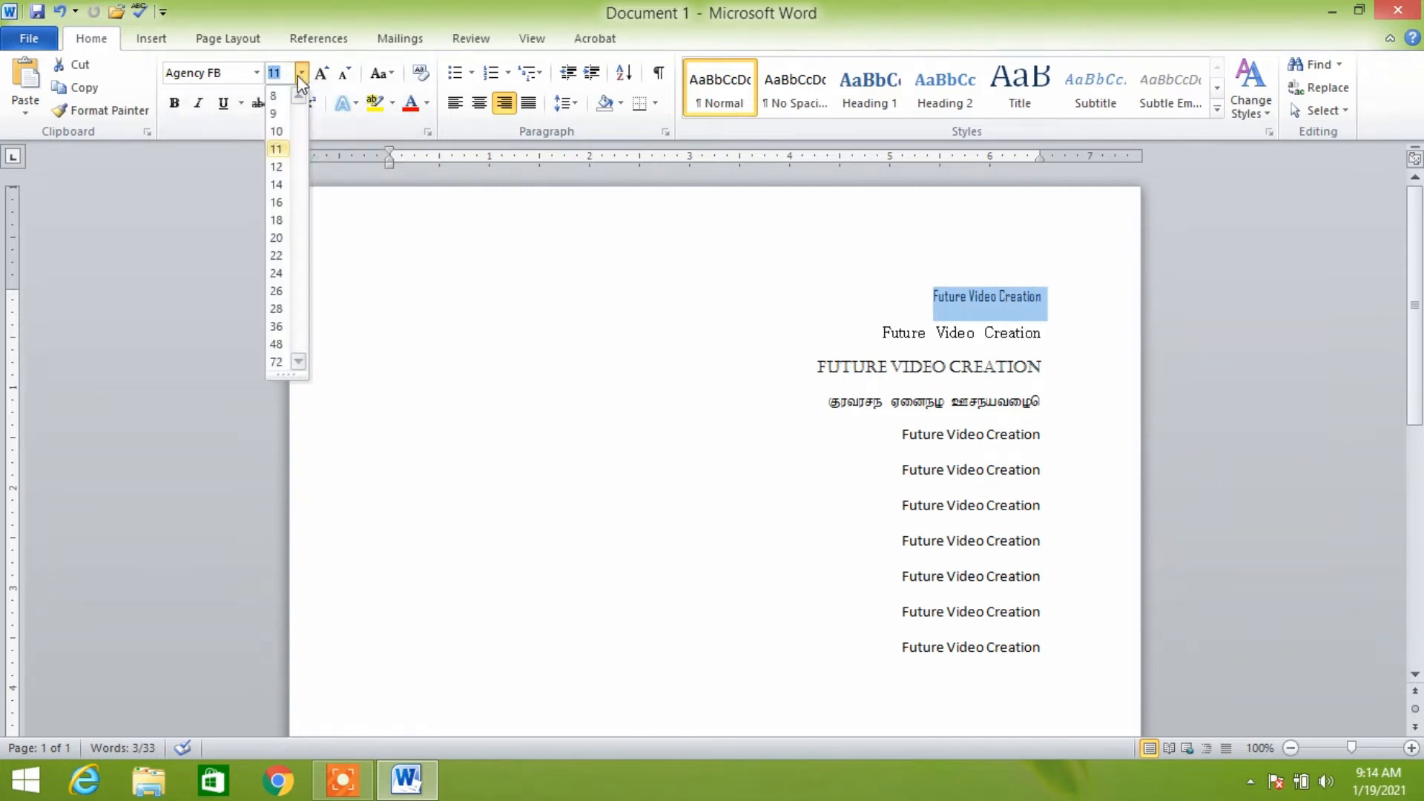
pyautogui.click(277, 274)
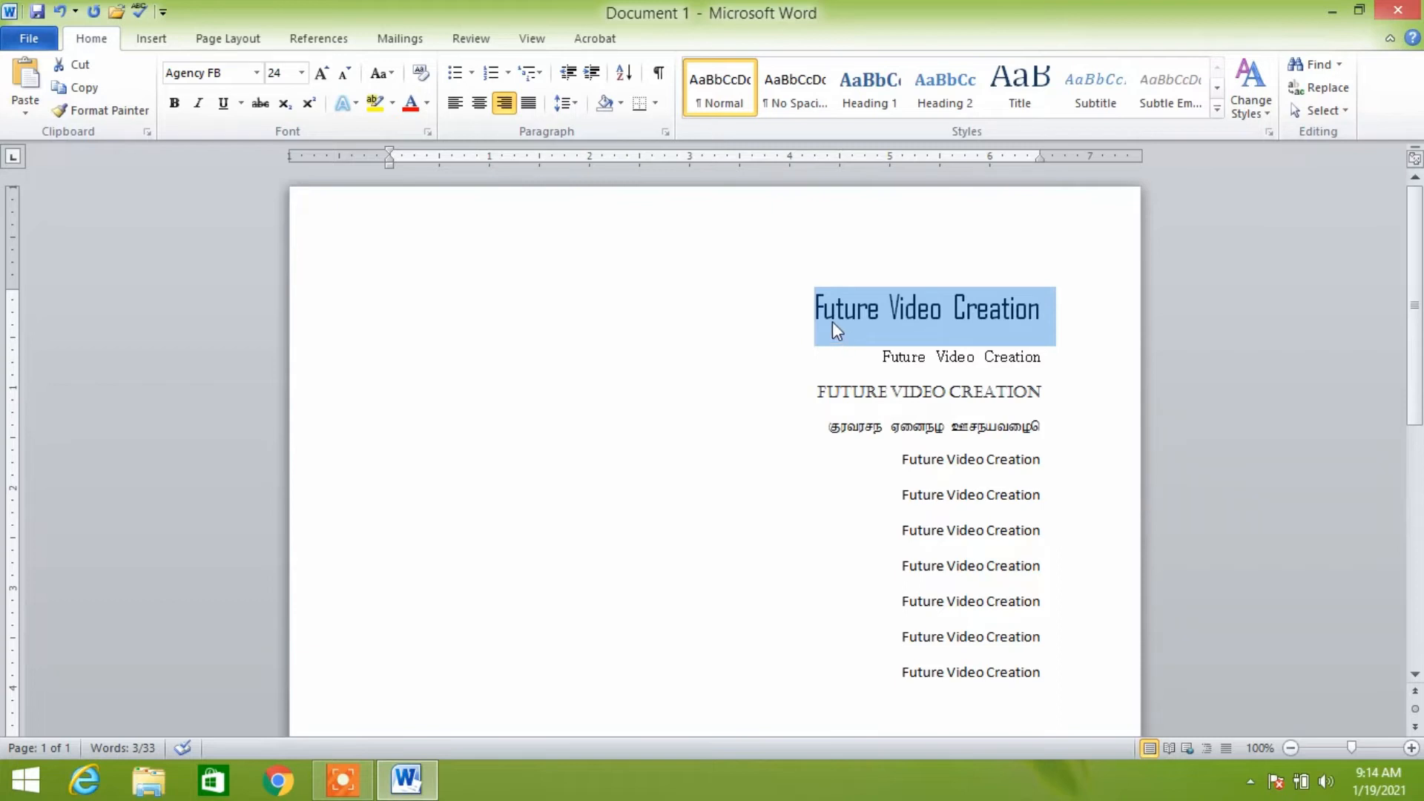
pyautogui.click(301, 73)
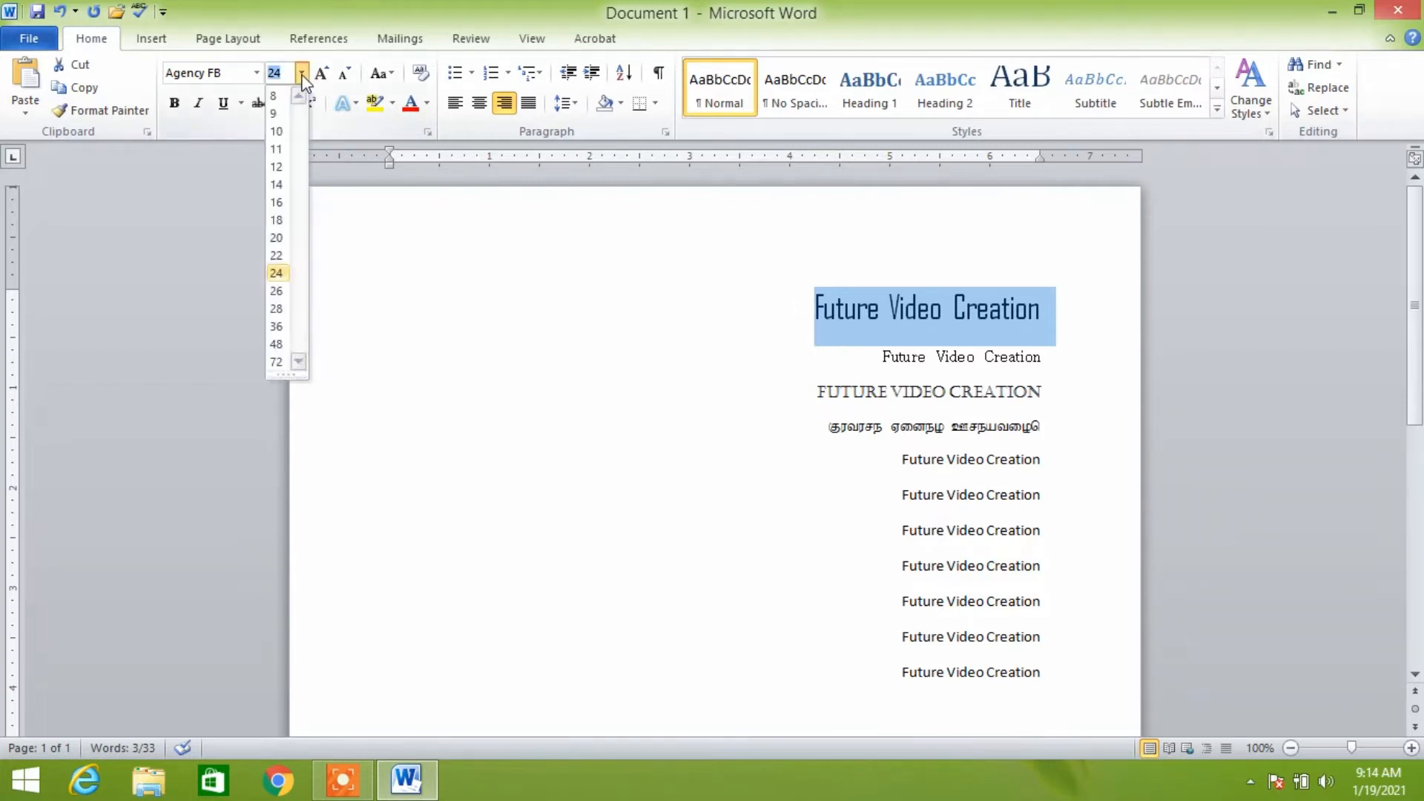
pyautogui.click(276, 362)
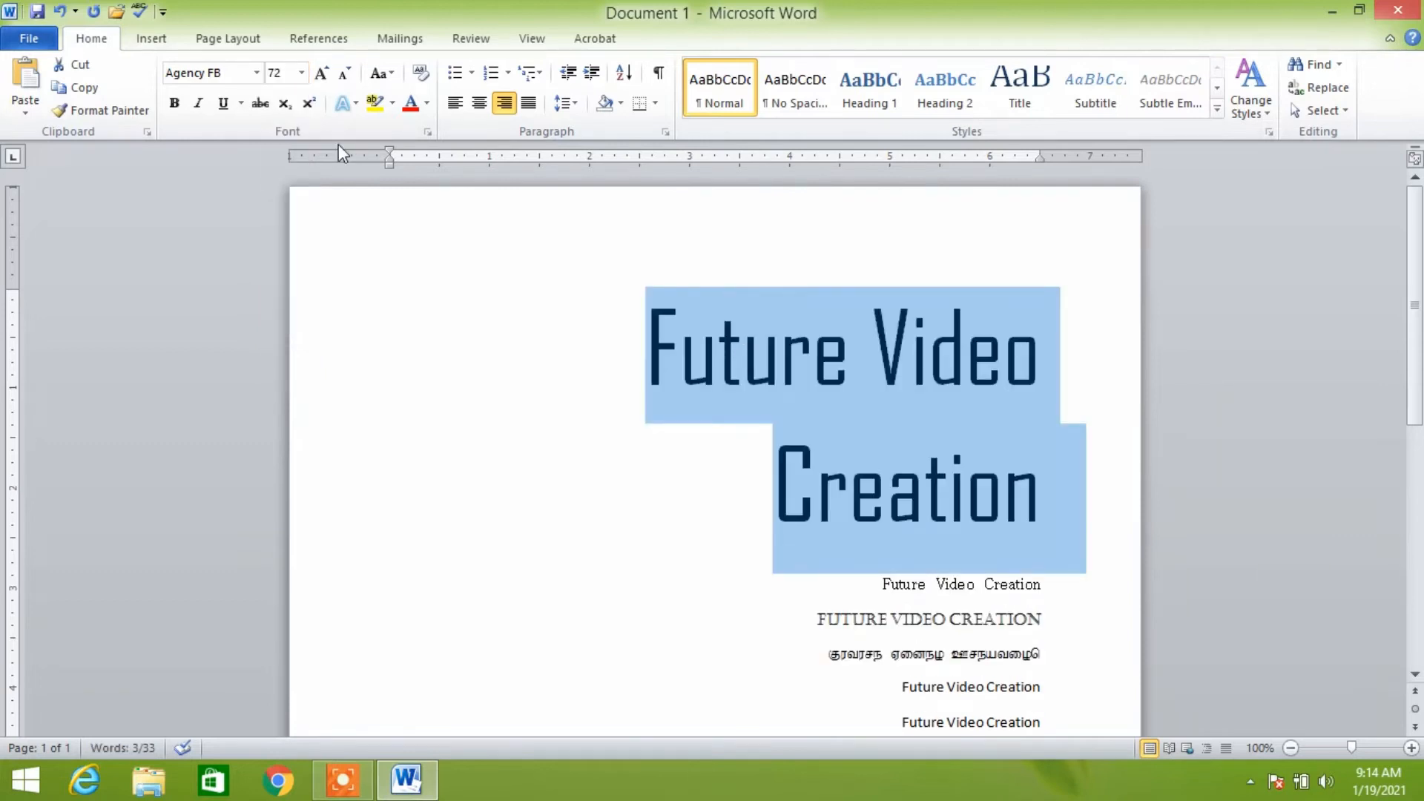
# Step: Set the font size of the first "Future Video Creation" line to the custom value 100
pyautogui.click(288, 73)
pyautogui.write('100')
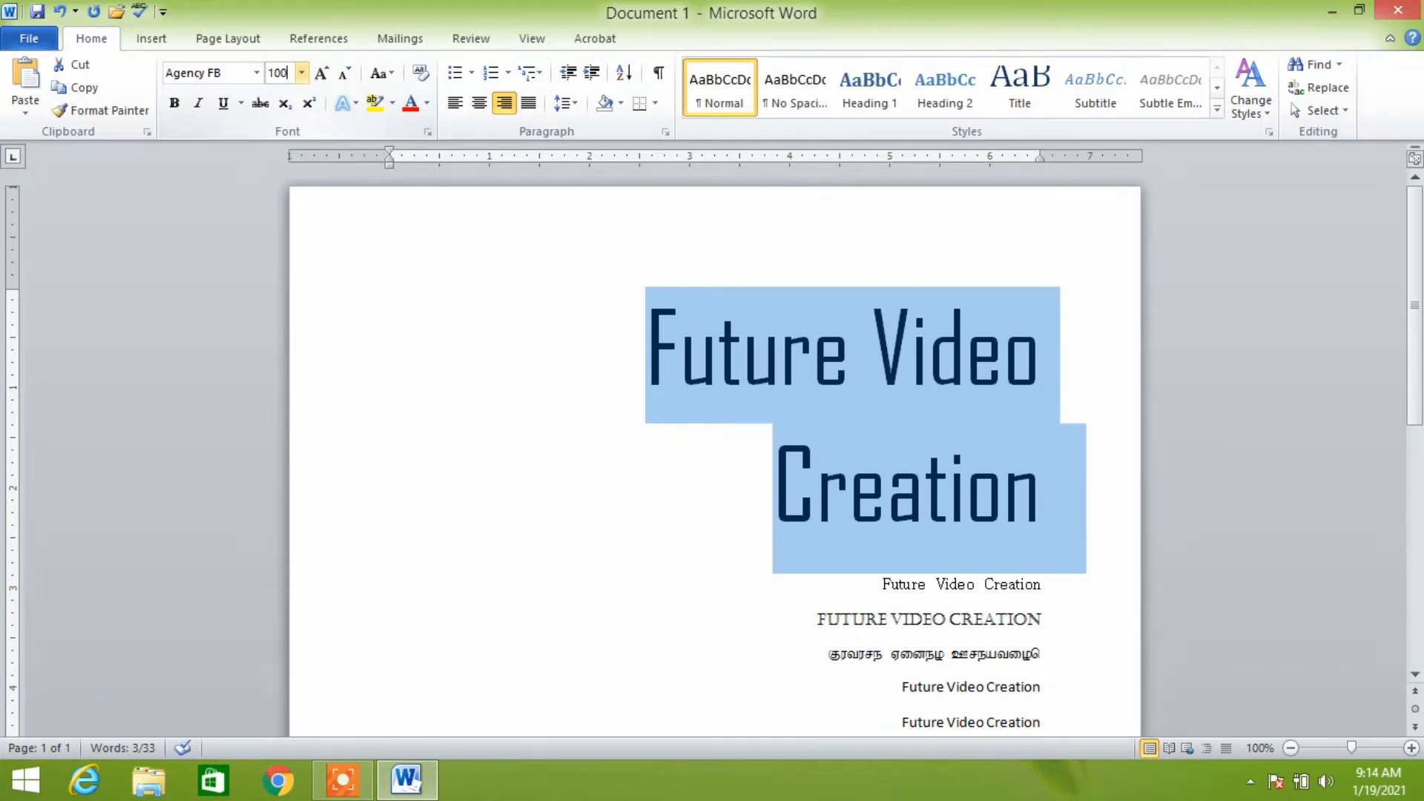
pyautogui.press('Return')
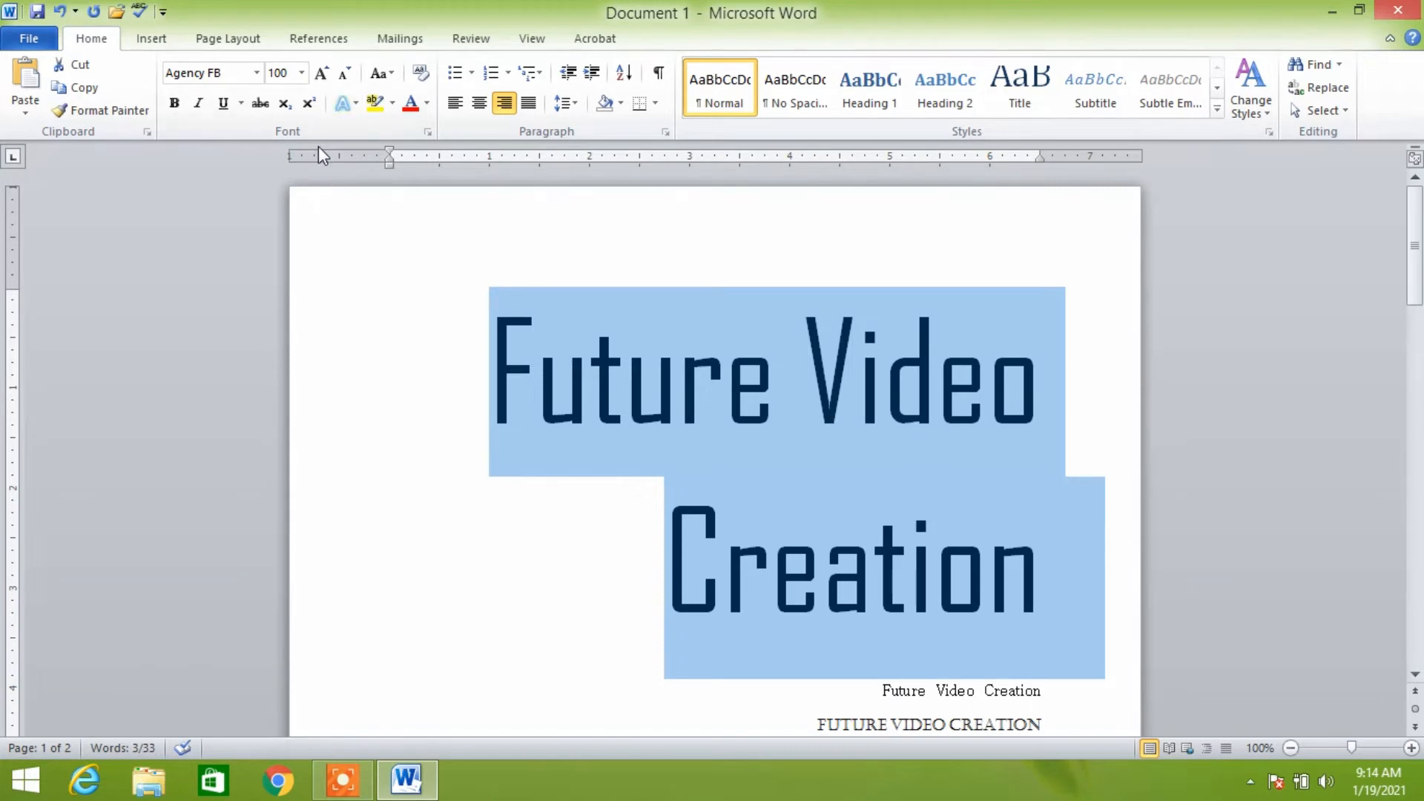
# Step: Set the font size of the fifth "Future Video Creation" line, just below the Tamil-script line, to 26
pyautogui.scroll(-3, 816, 445)
pyautogui.moveTo(900, 594); pyautogui.dragTo(1033, 593)
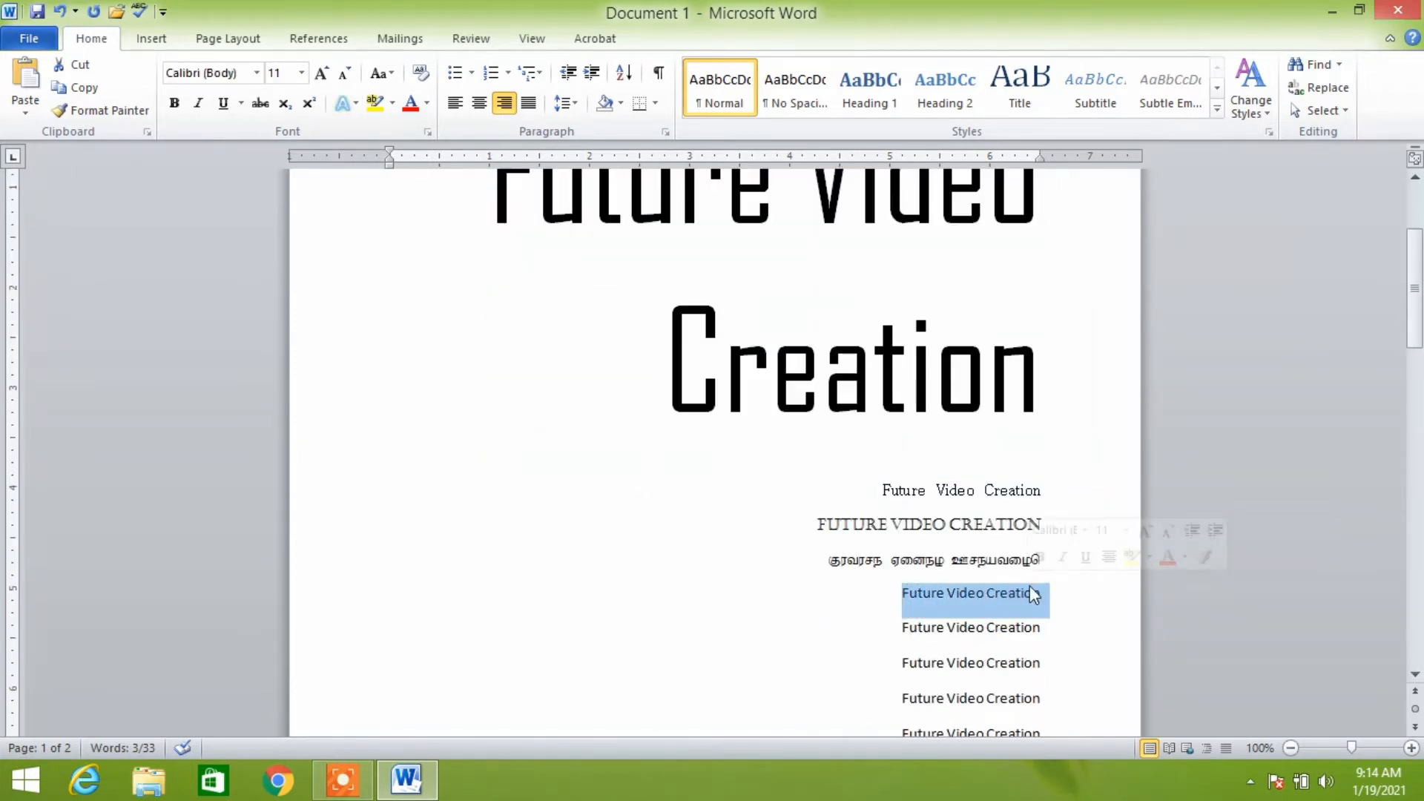
pyautogui.click(301, 73)
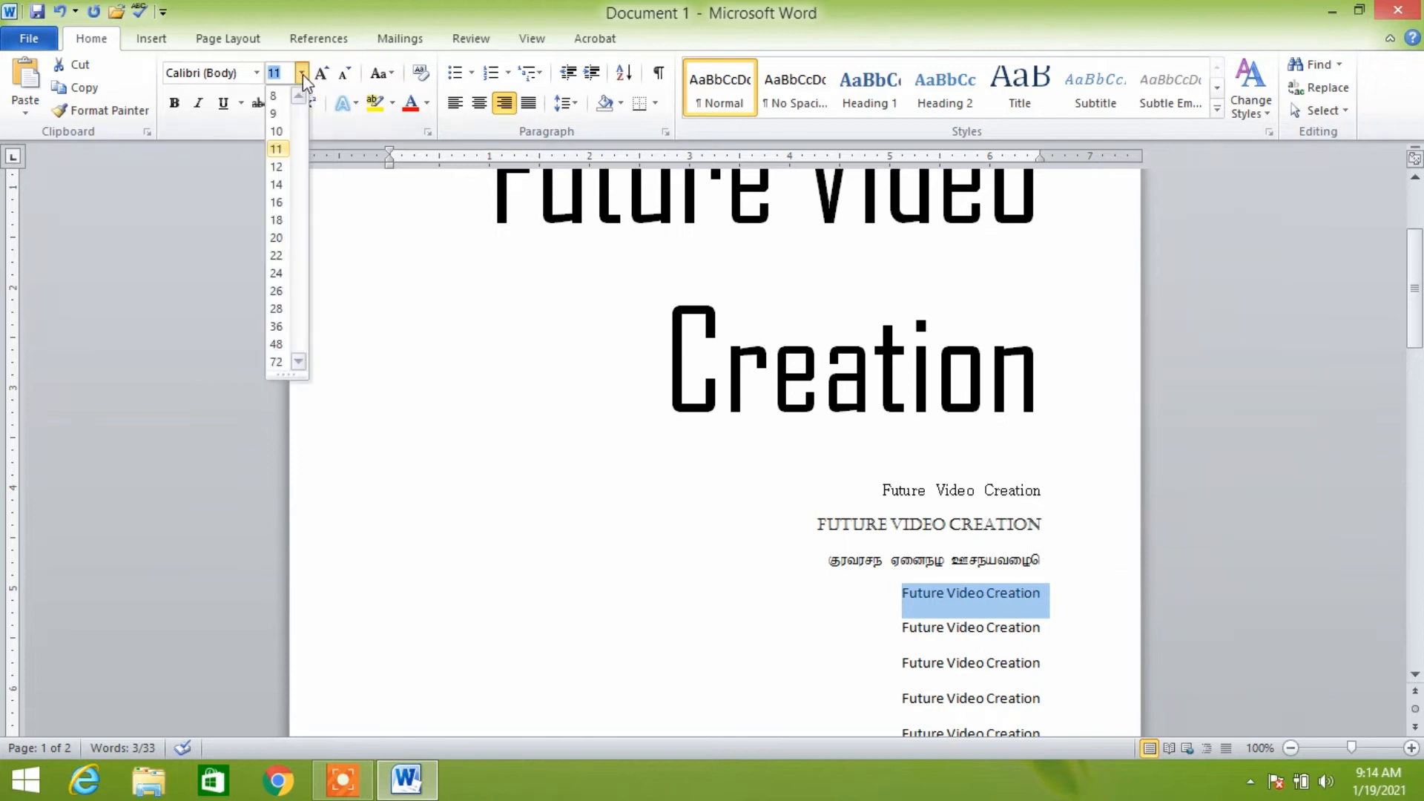
pyautogui.click(279, 291)
pyautogui.click(900, 618)
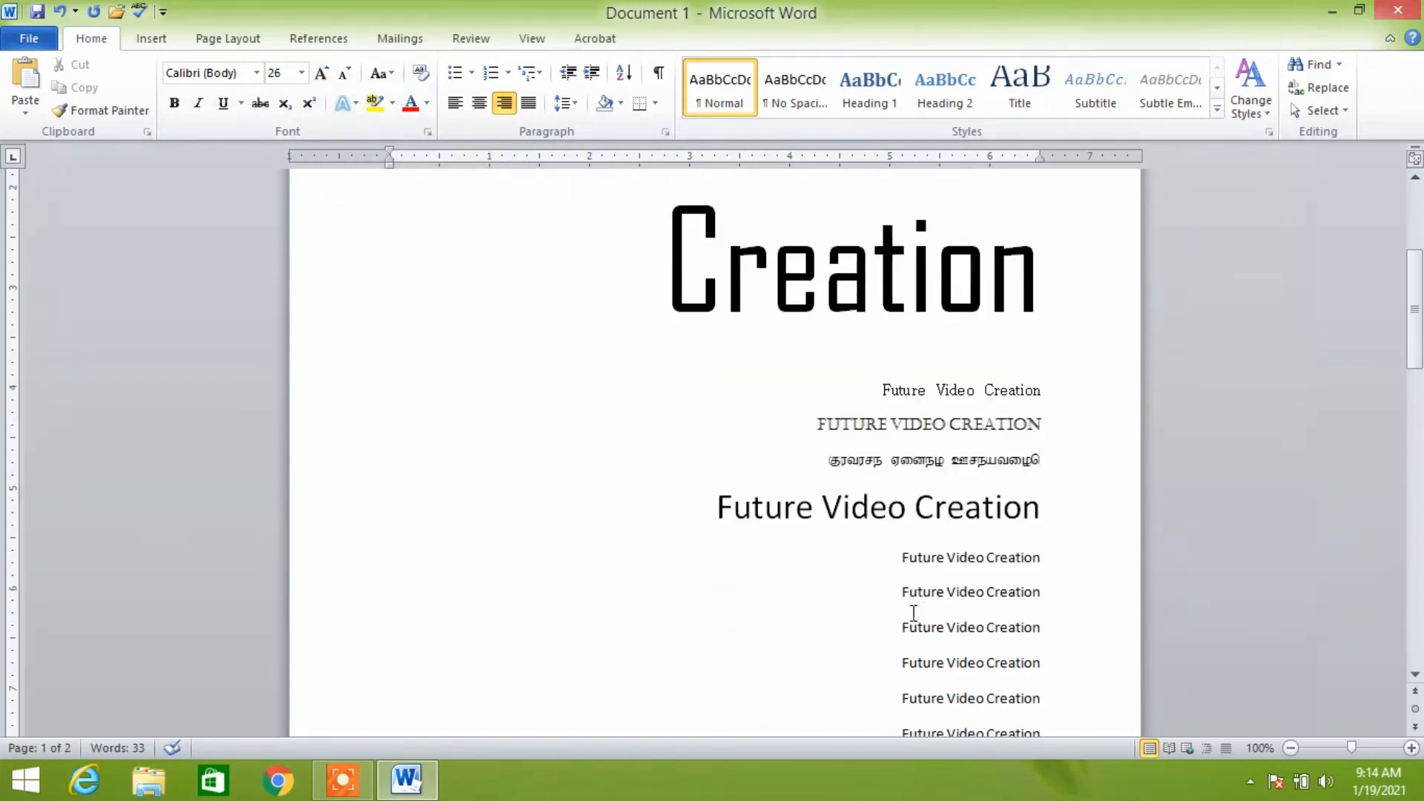
# Step: Enlarge the sixth "Future Video Creation" line with Grow Font, step by step, to size 36
pyautogui.scroll(-3, 915, 623)
pyautogui.moveTo(901, 509); pyautogui.dragTo(1025, 501)
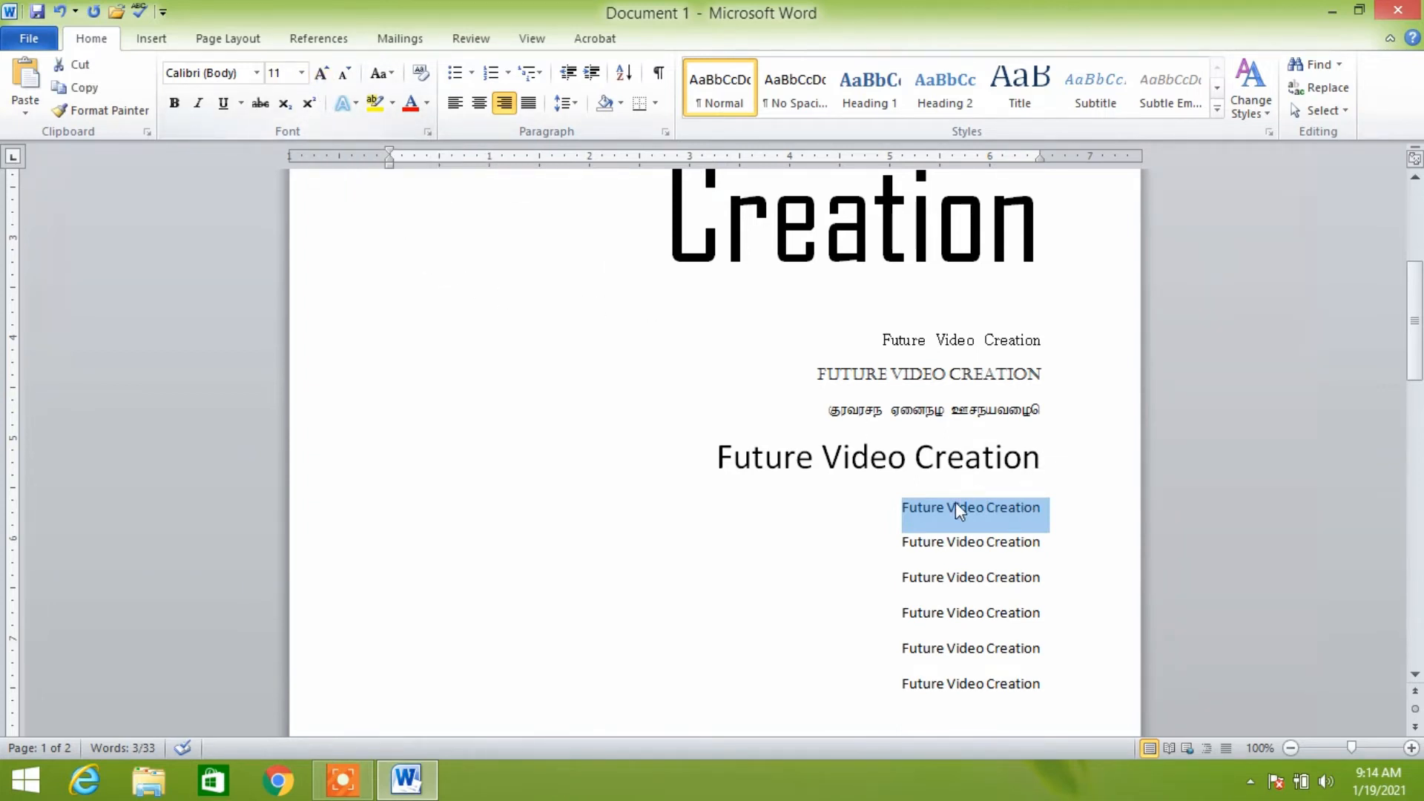
pyautogui.click(323, 74)
pyautogui.click(322, 75)
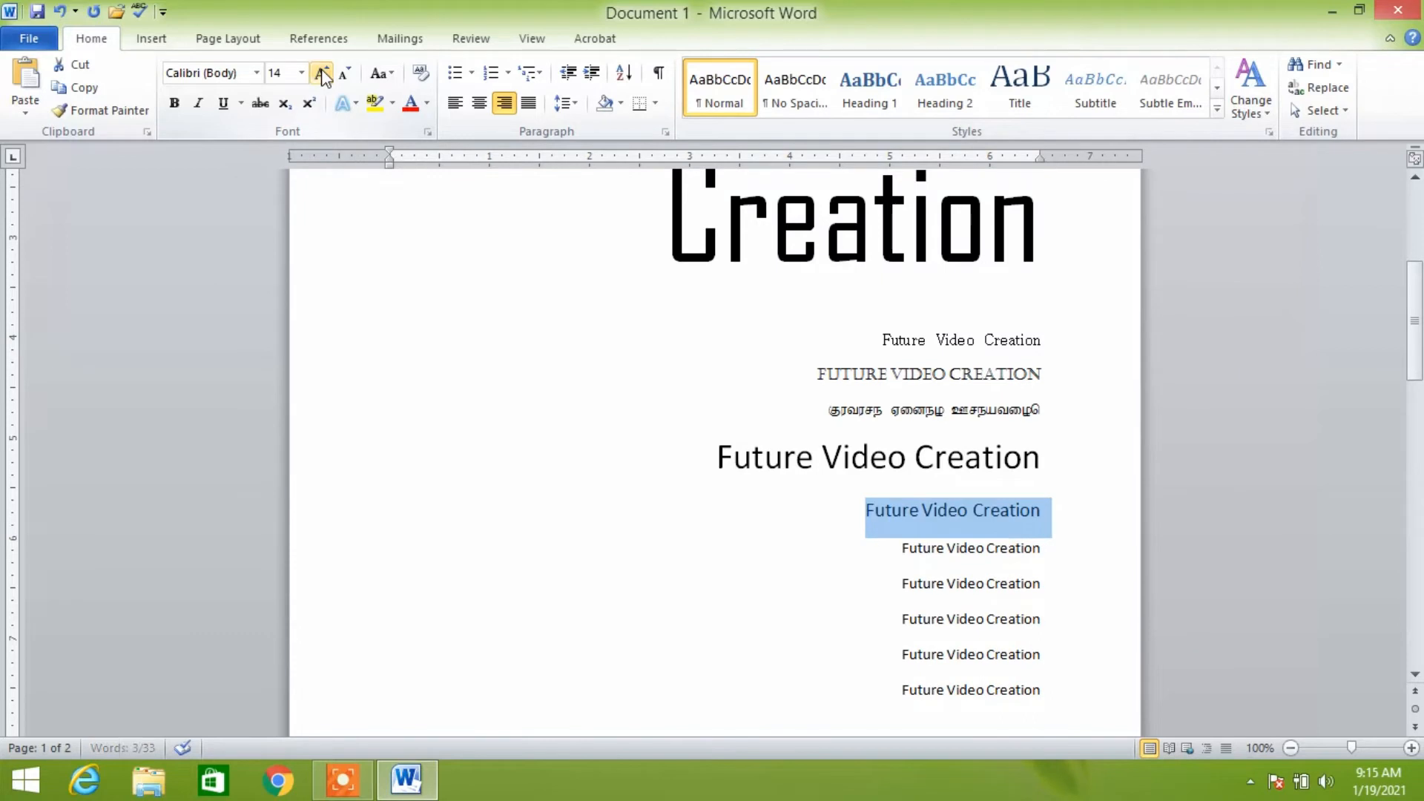
pyautogui.click(322, 74)
pyautogui.click(322, 74)
pyautogui.click(322, 74)
pyautogui.click(323, 75)
pyautogui.click(323, 74)
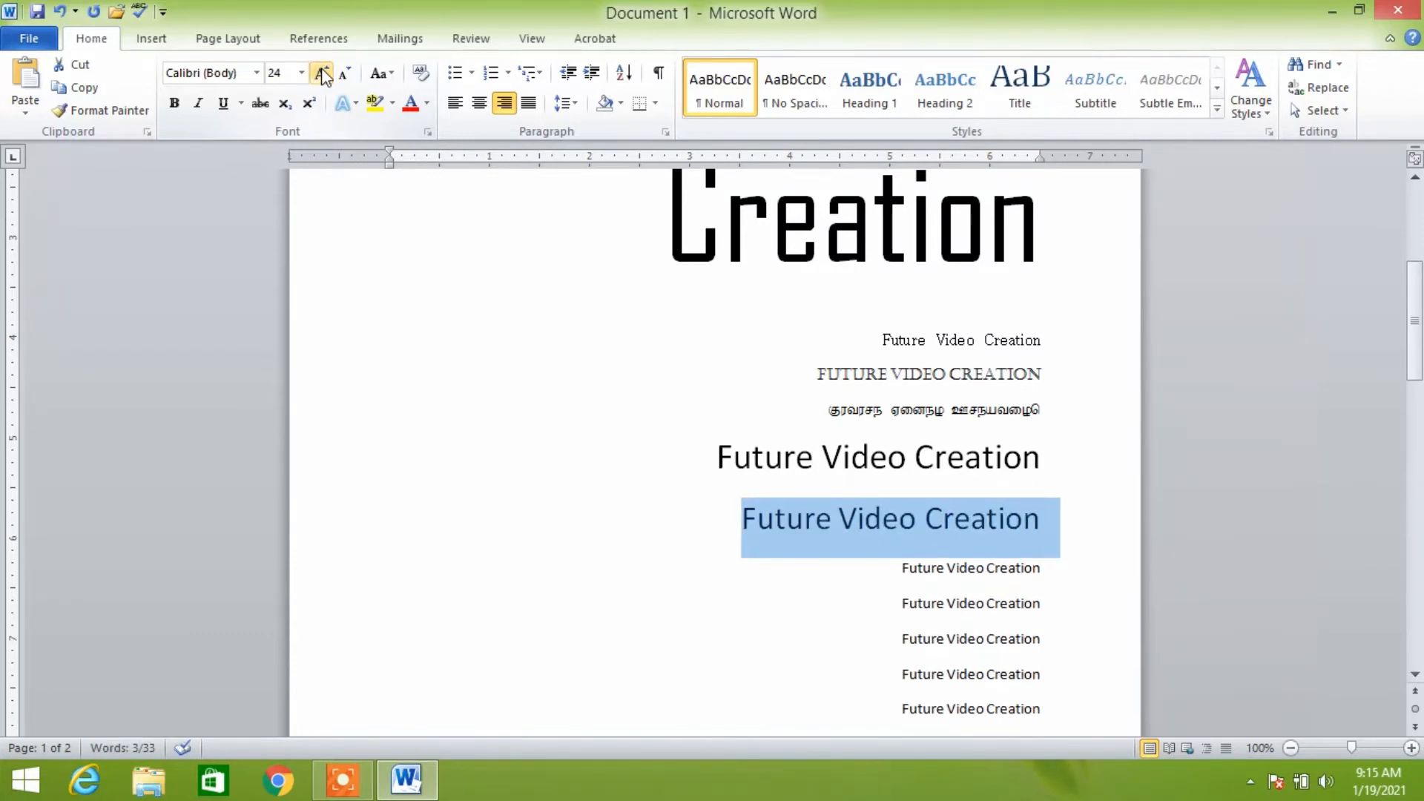
pyautogui.click(322, 74)
pyautogui.click(323, 75)
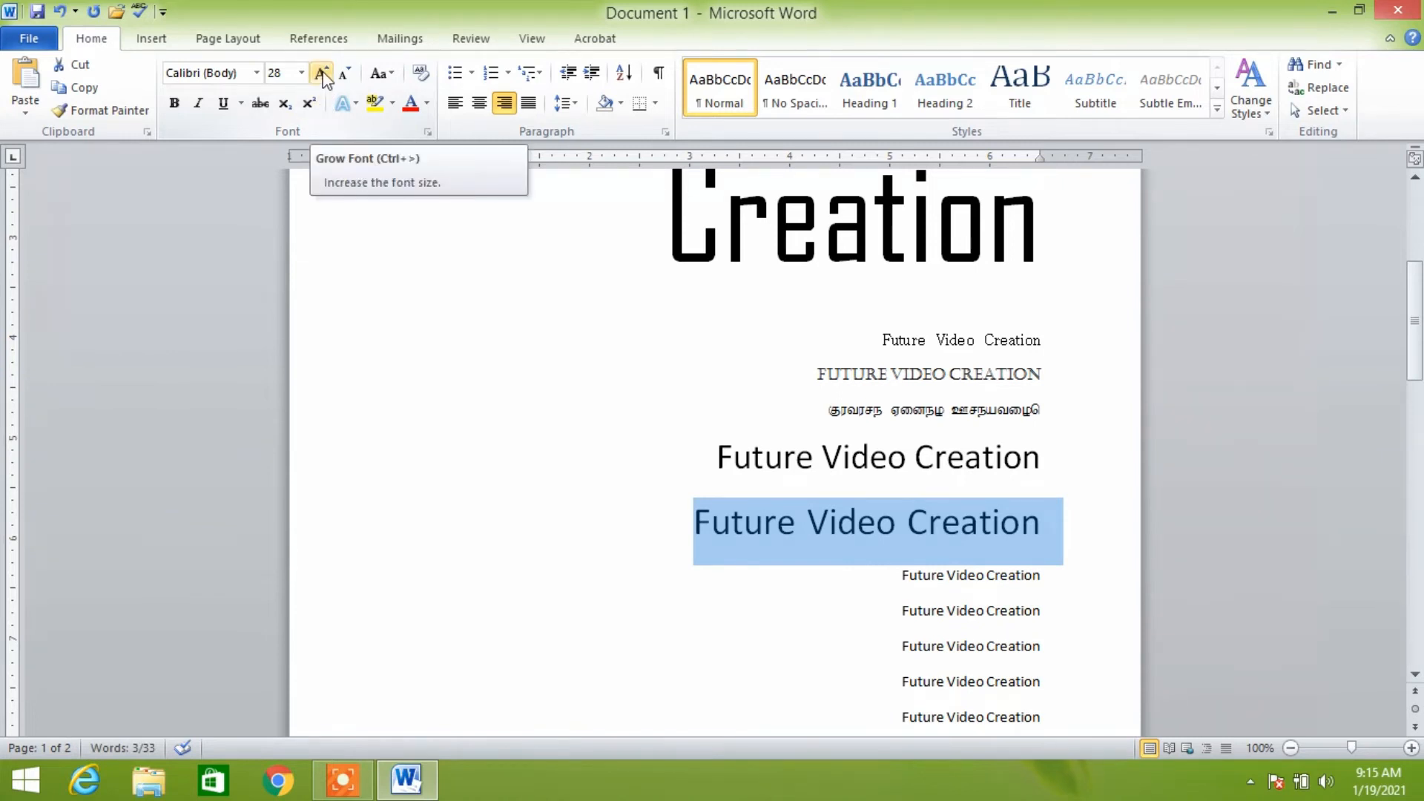
pyautogui.click(323, 74)
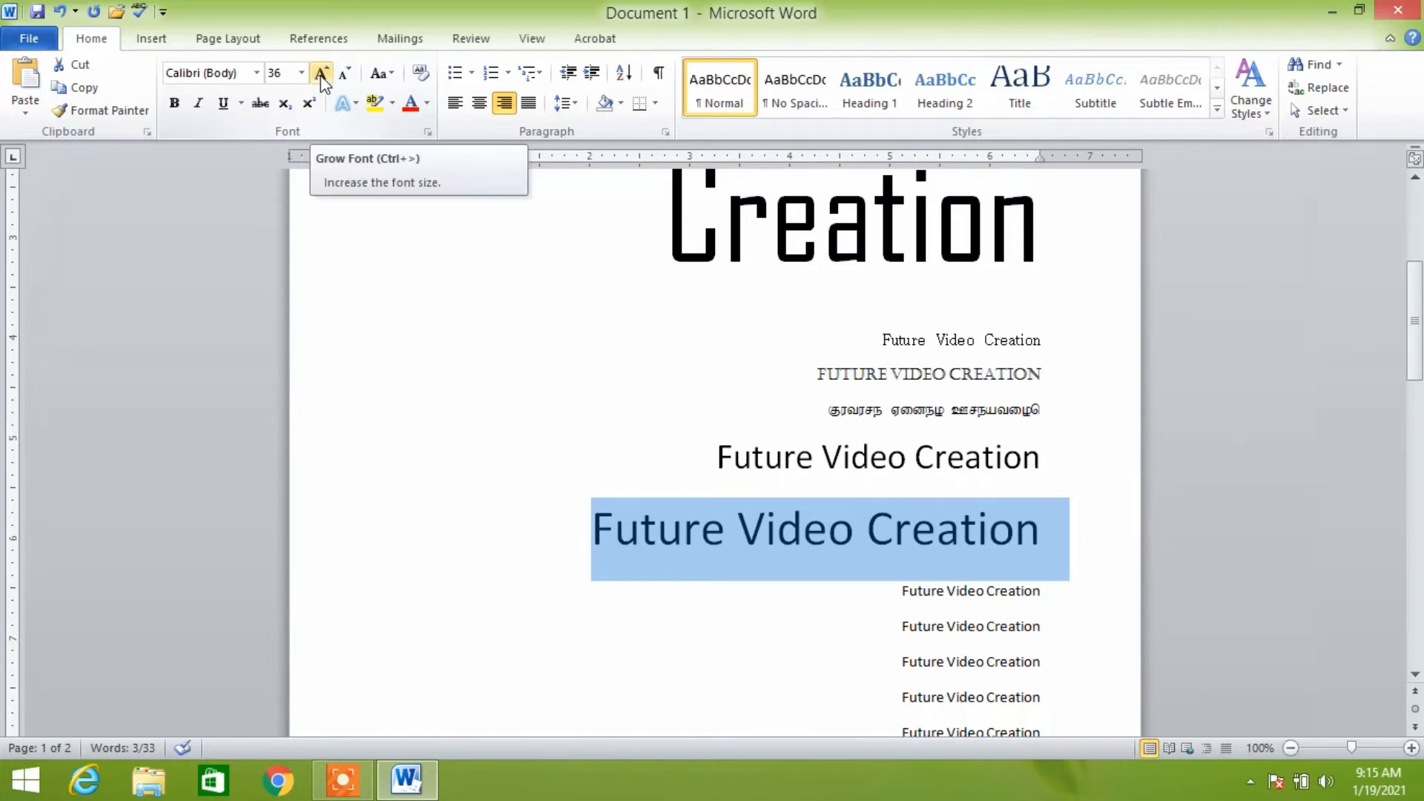
pyautogui.click(920, 650)
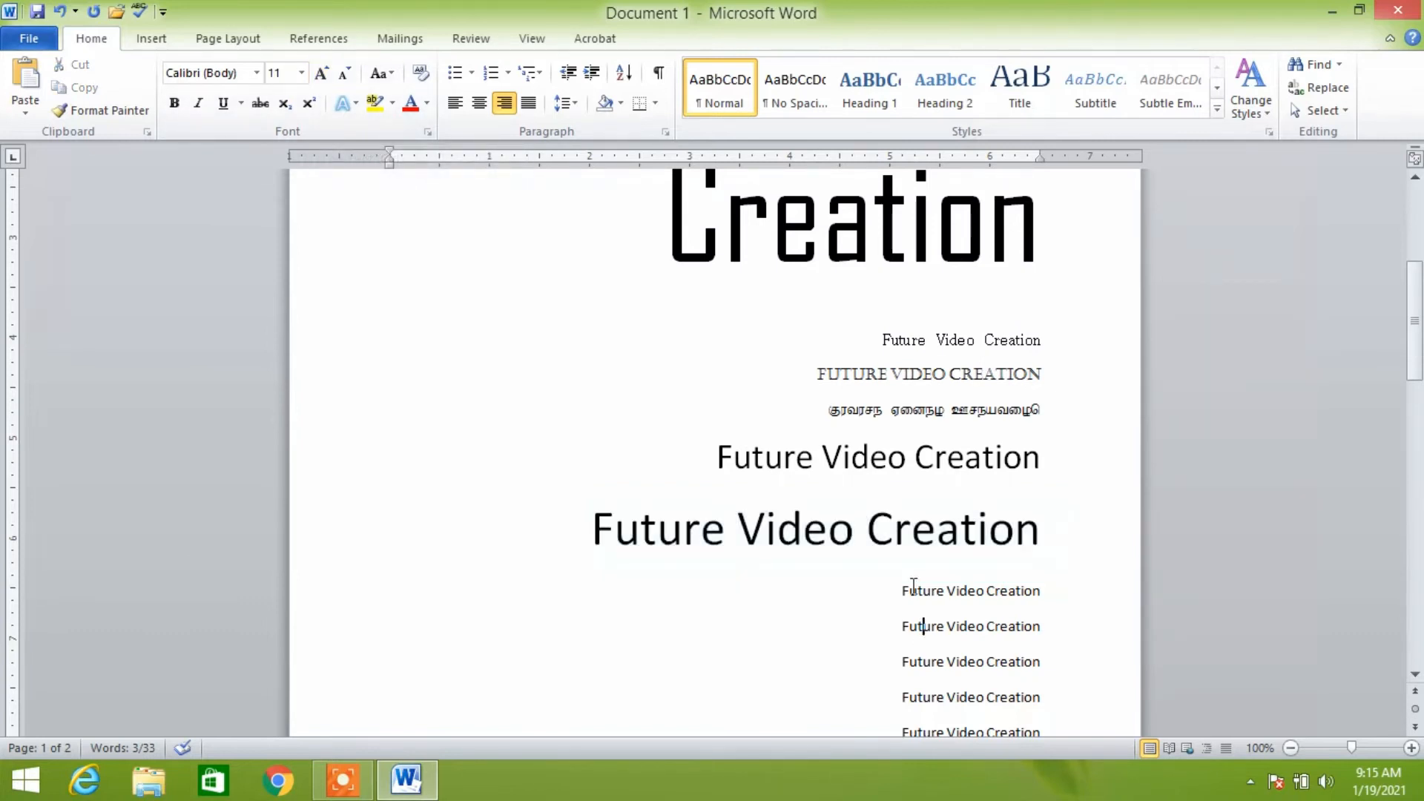
# Step: Reduce the sixth "Future Video Creation" line with Shrink Font to size 24
pyautogui.moveTo(901, 590); pyautogui.dragTo(1024, 594)
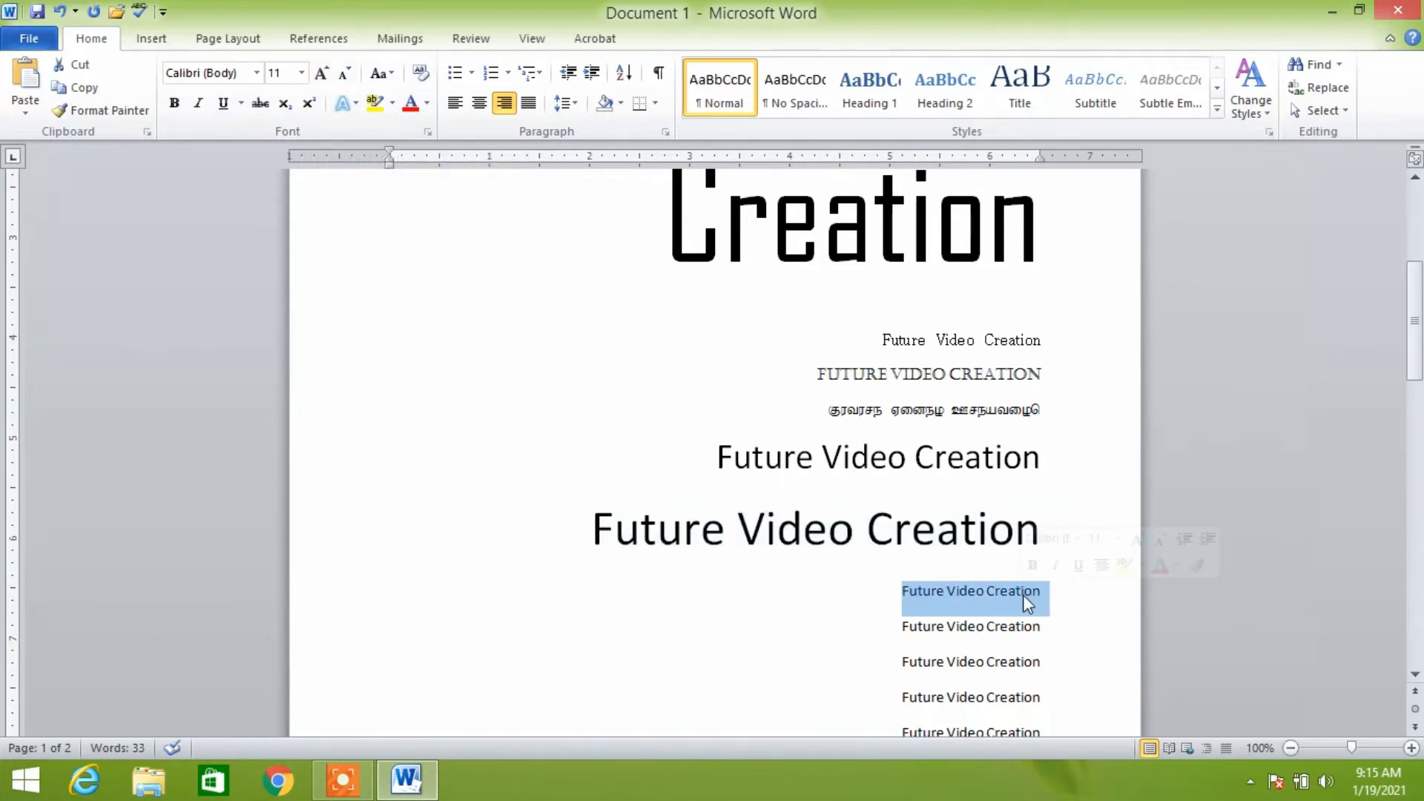
pyautogui.moveTo(588, 529); pyautogui.dragTo(983, 533)
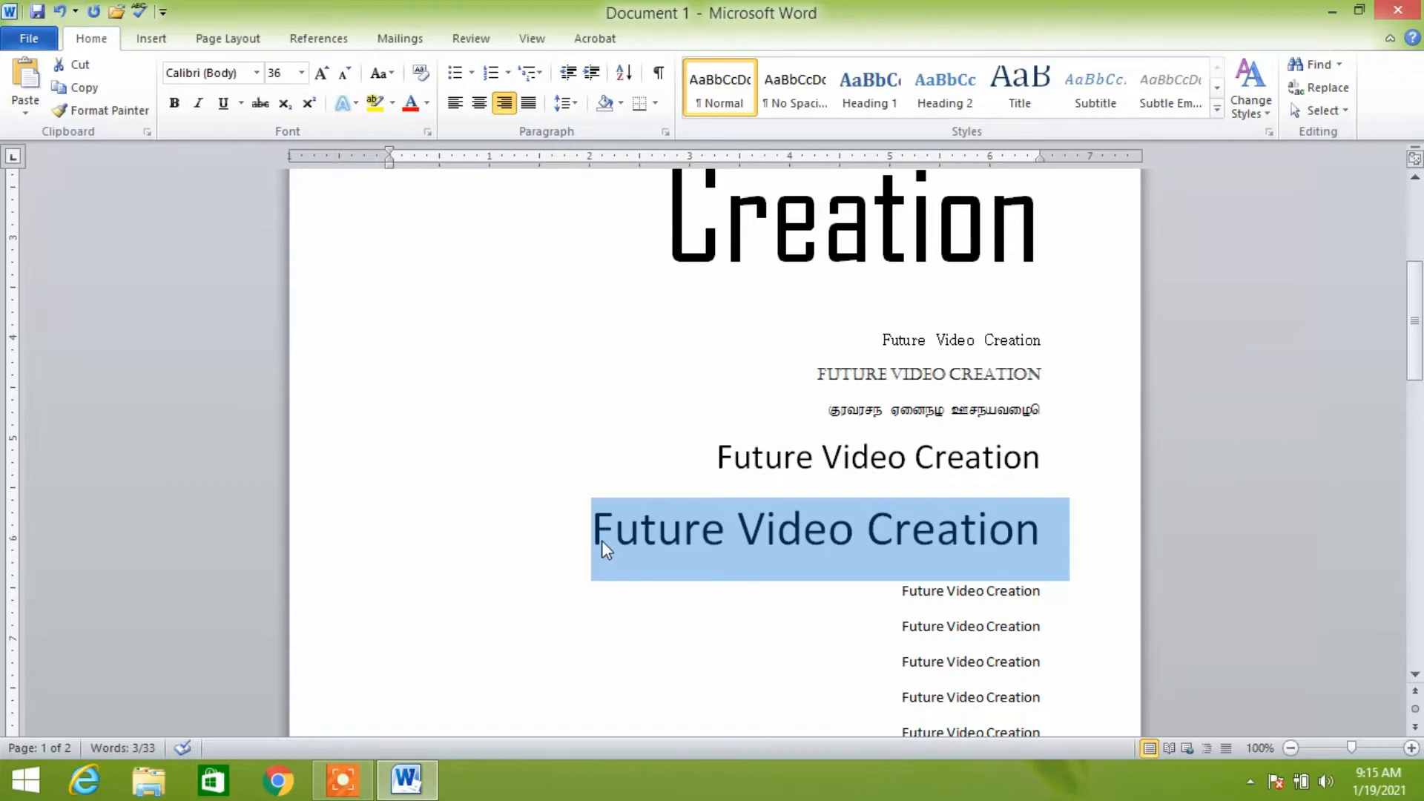
pyautogui.click(345, 74)
pyautogui.click(345, 74)
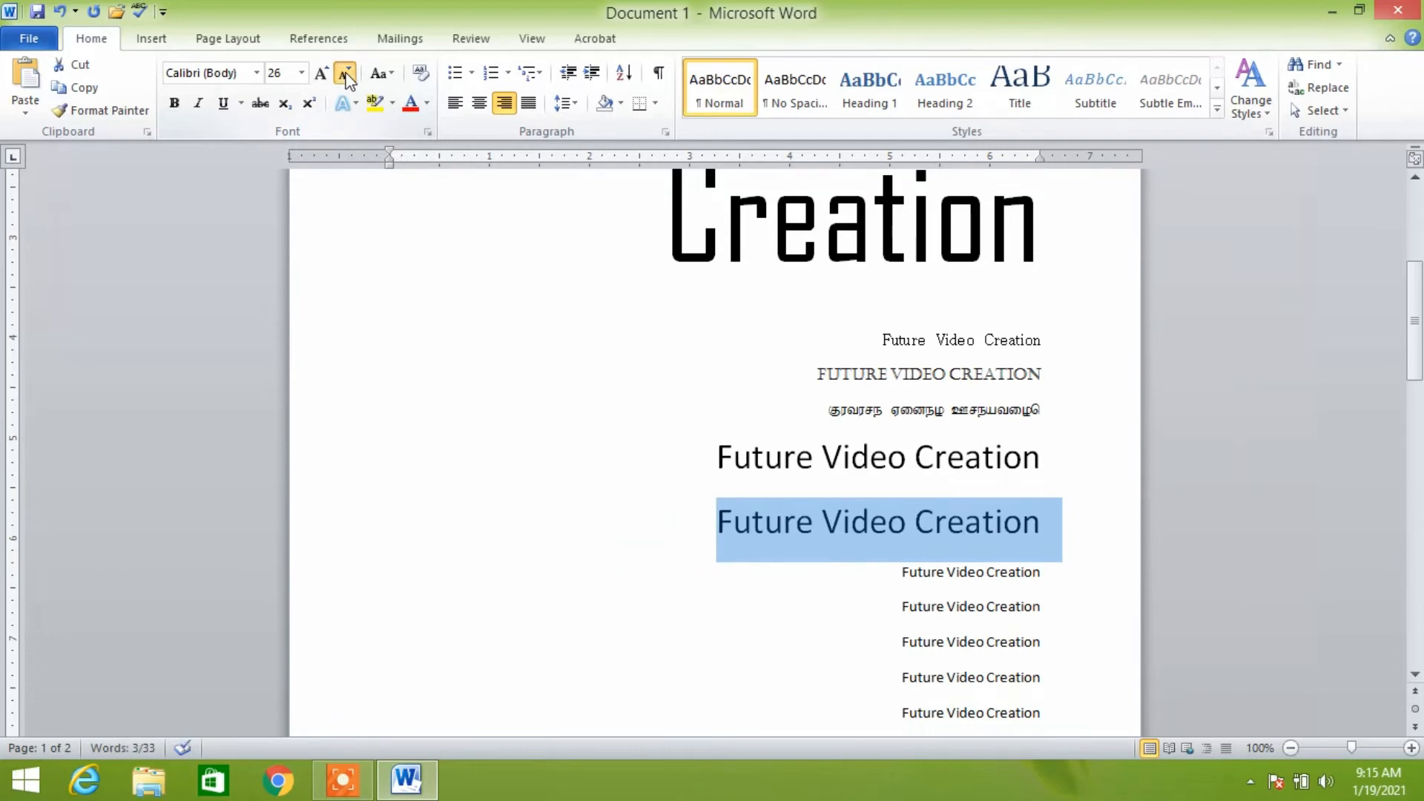
pyautogui.click(346, 74)
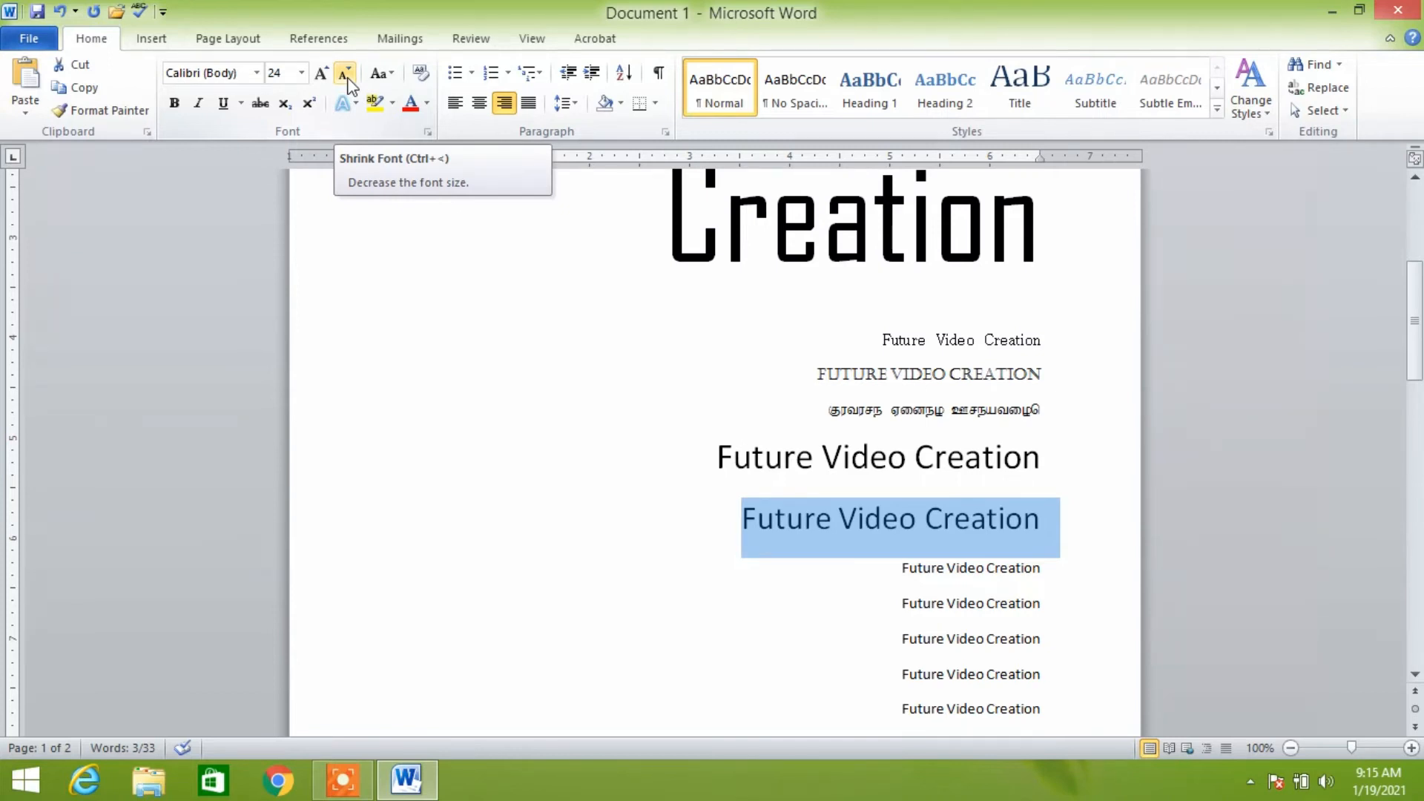
# Step: Change the case of the seventh "Future Video Creation" line to Sentence case
pyautogui.scroll(-2, 915, 591)
pyautogui.moveTo(900, 418); pyautogui.dragTo(1034, 413)
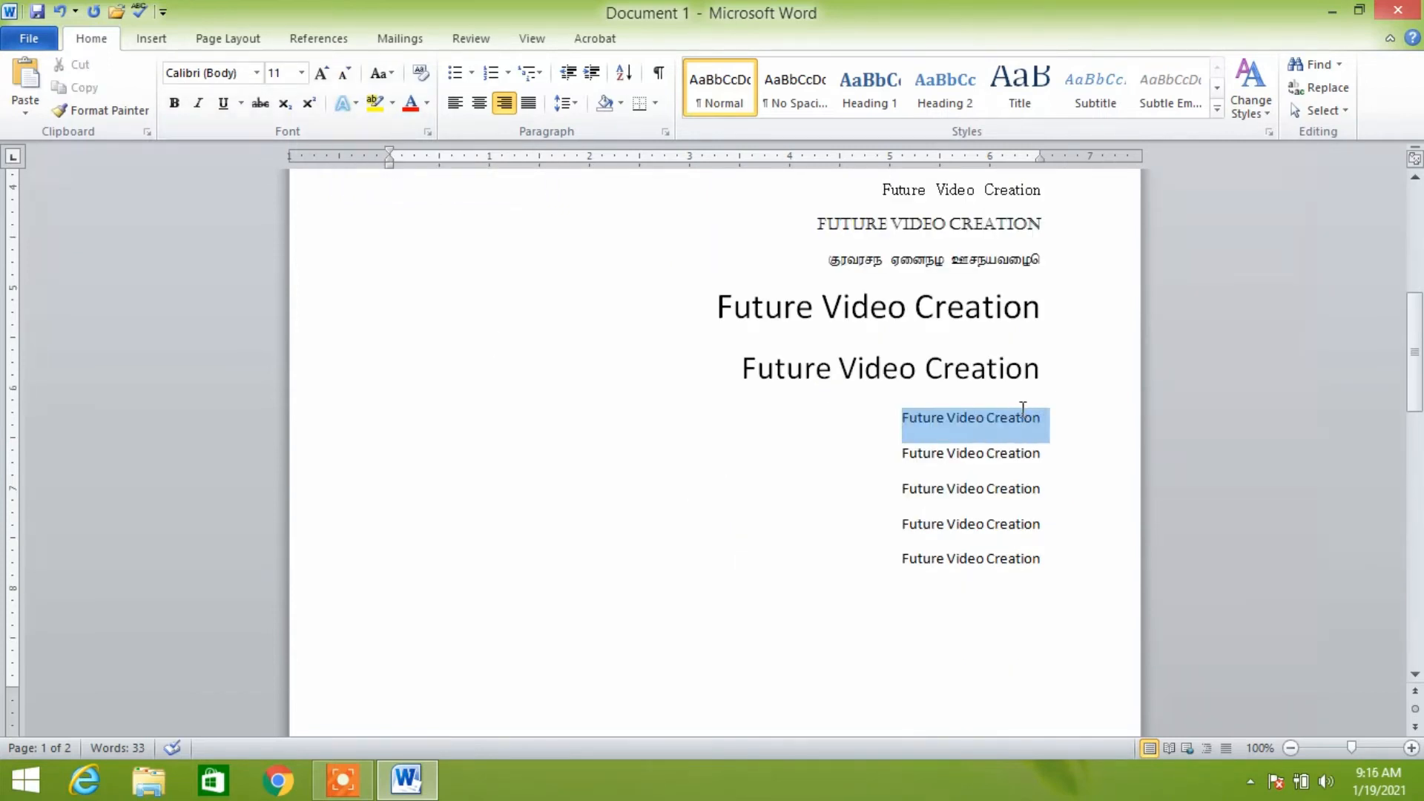
pyautogui.click(392, 75)
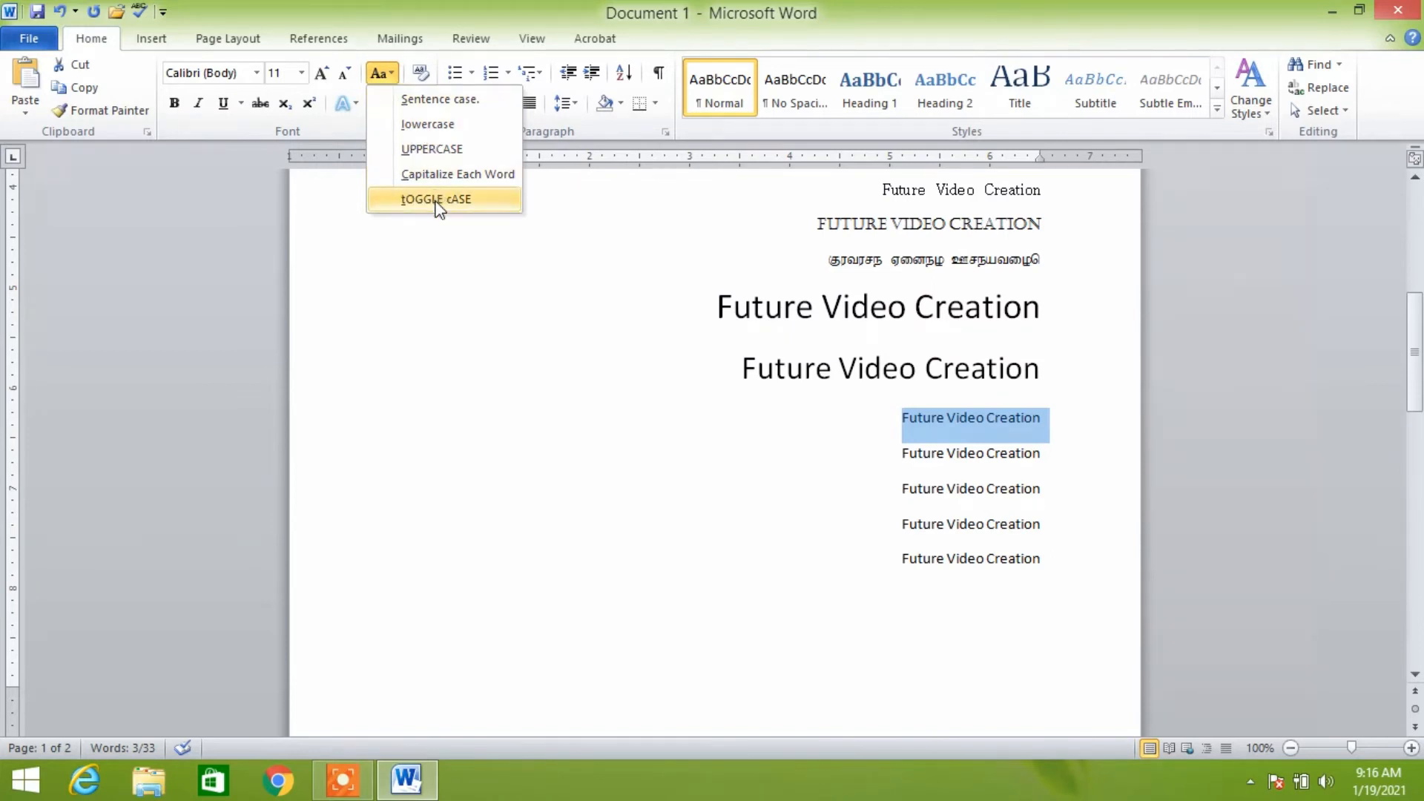
pyautogui.click(437, 110)
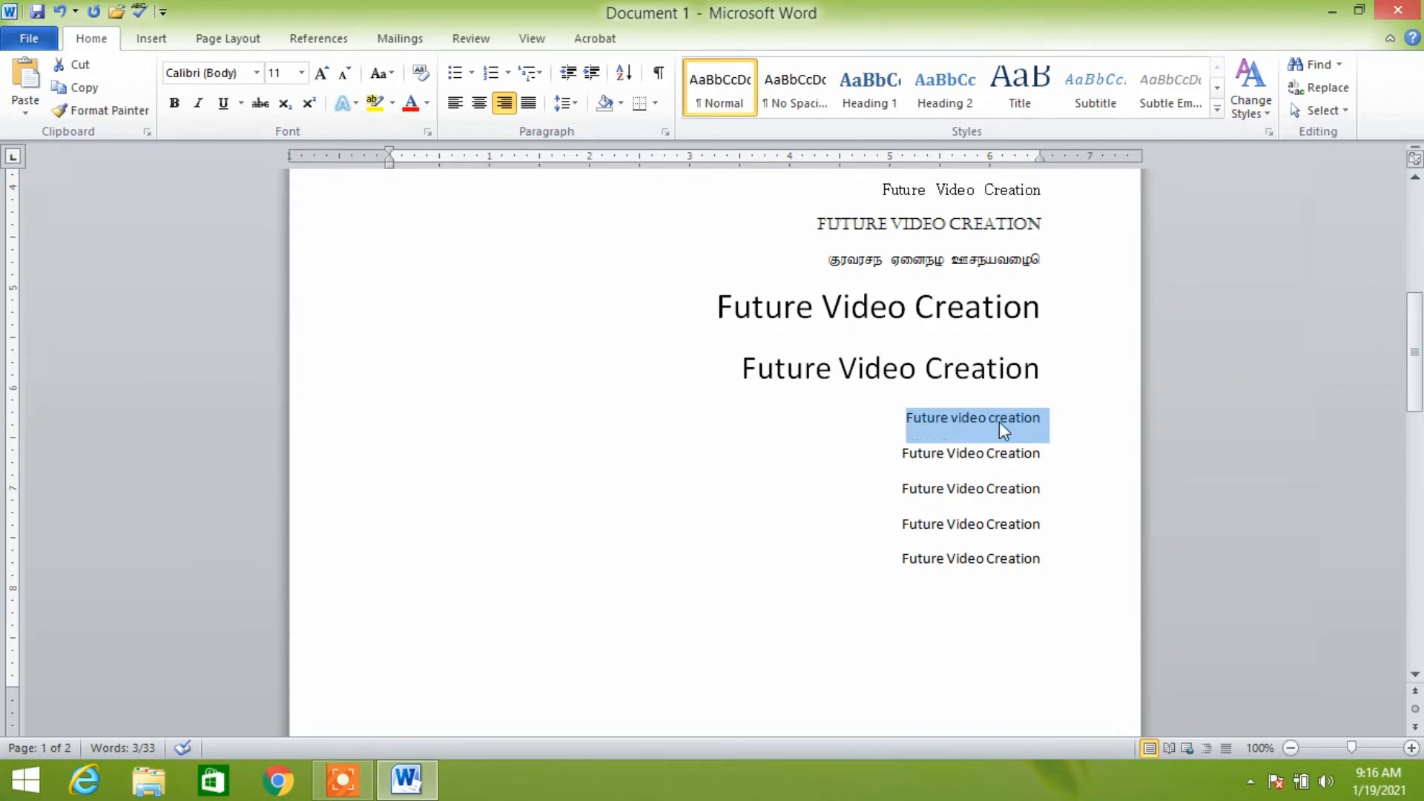
pyautogui.click(950, 467)
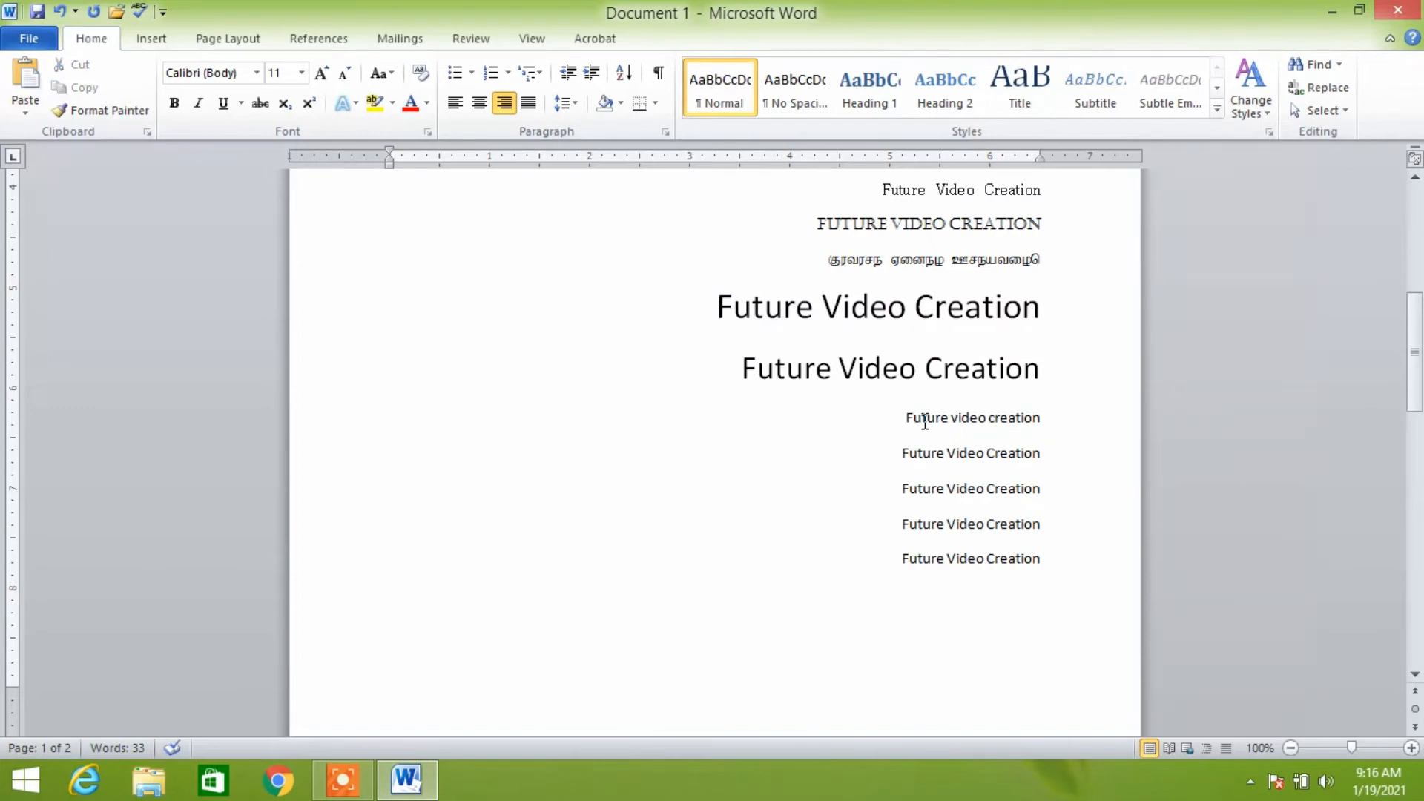
# Step: Try the lowercase and UPPERCASE options on the eighth "Future Video Creation" line
pyautogui.moveTo(902, 451); pyautogui.dragTo(1025, 454)
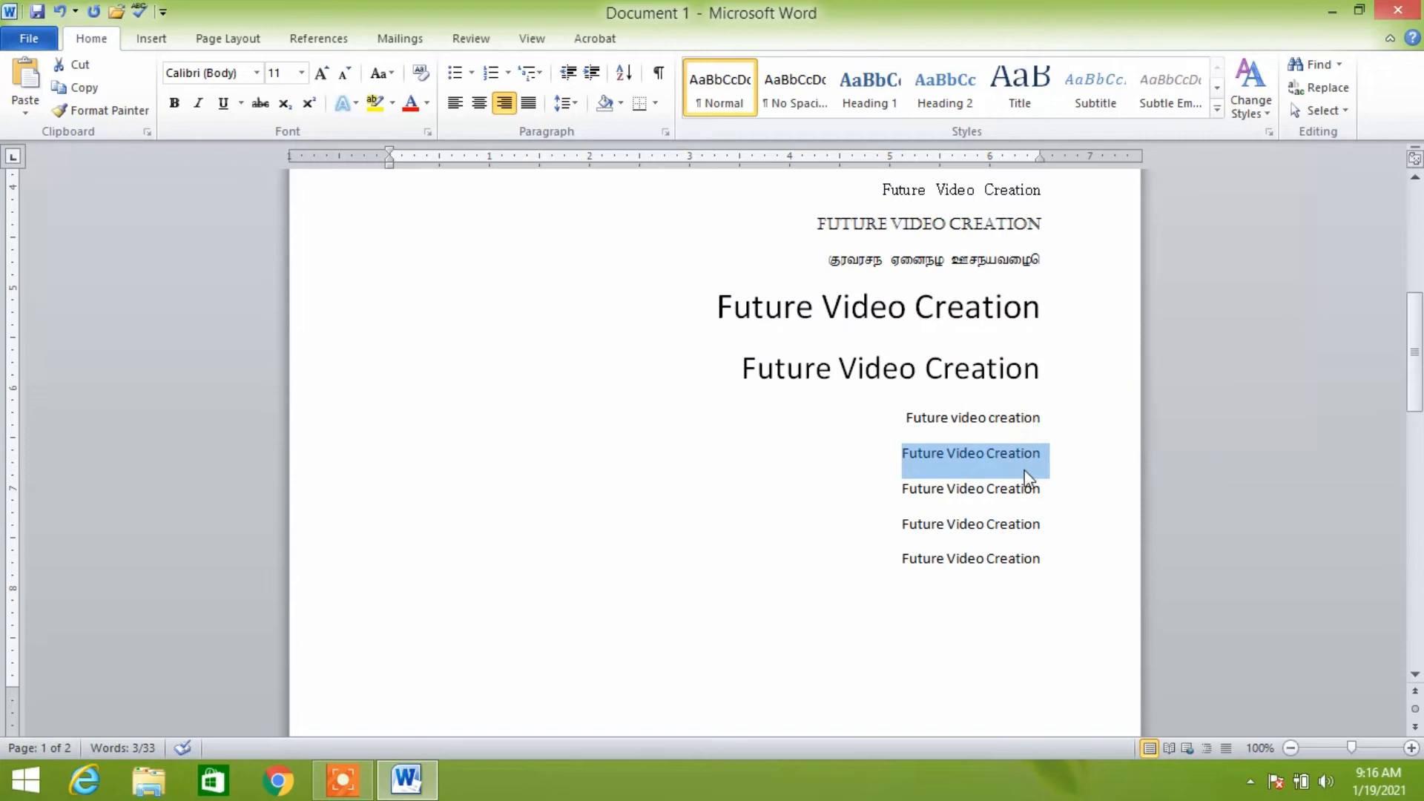
pyautogui.click(382, 73)
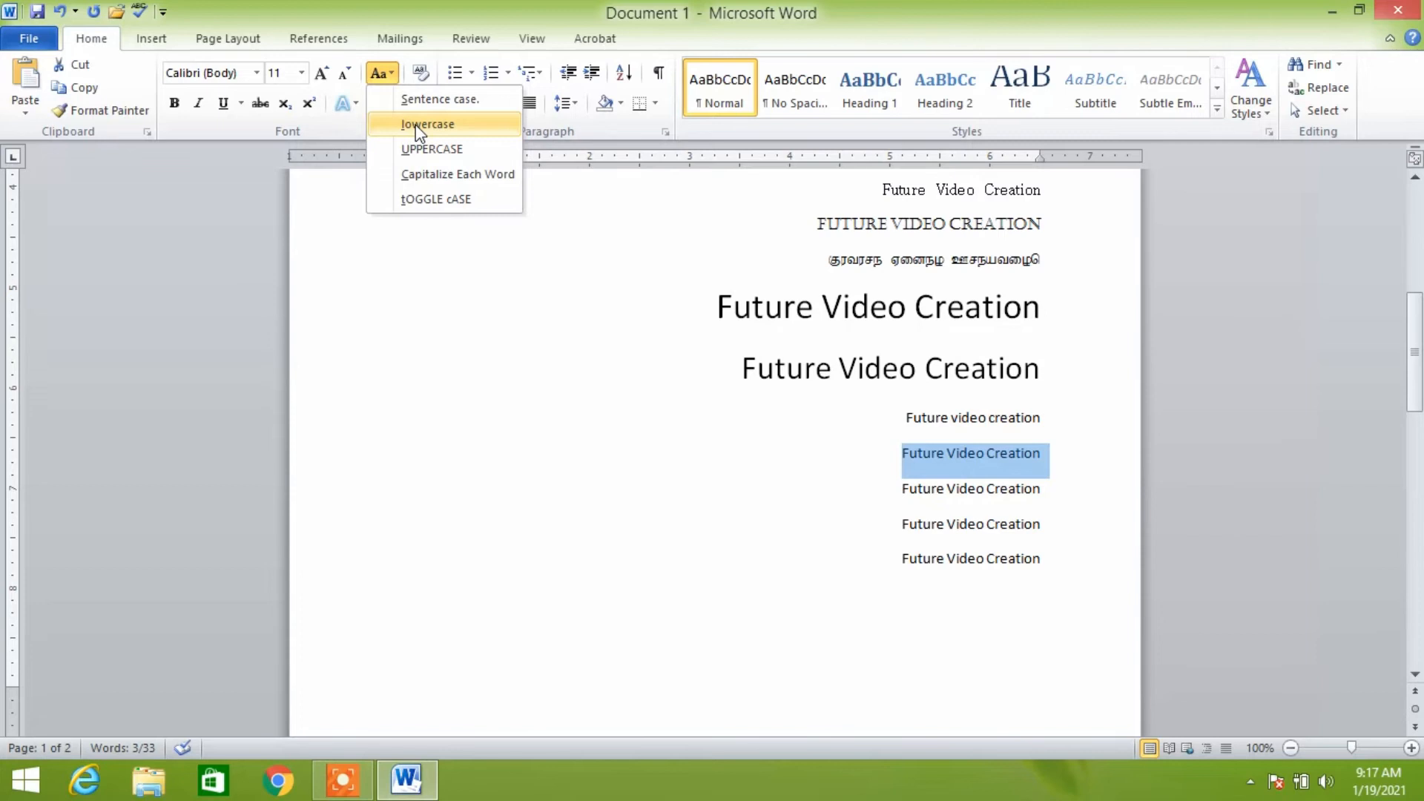
pyautogui.click(416, 124)
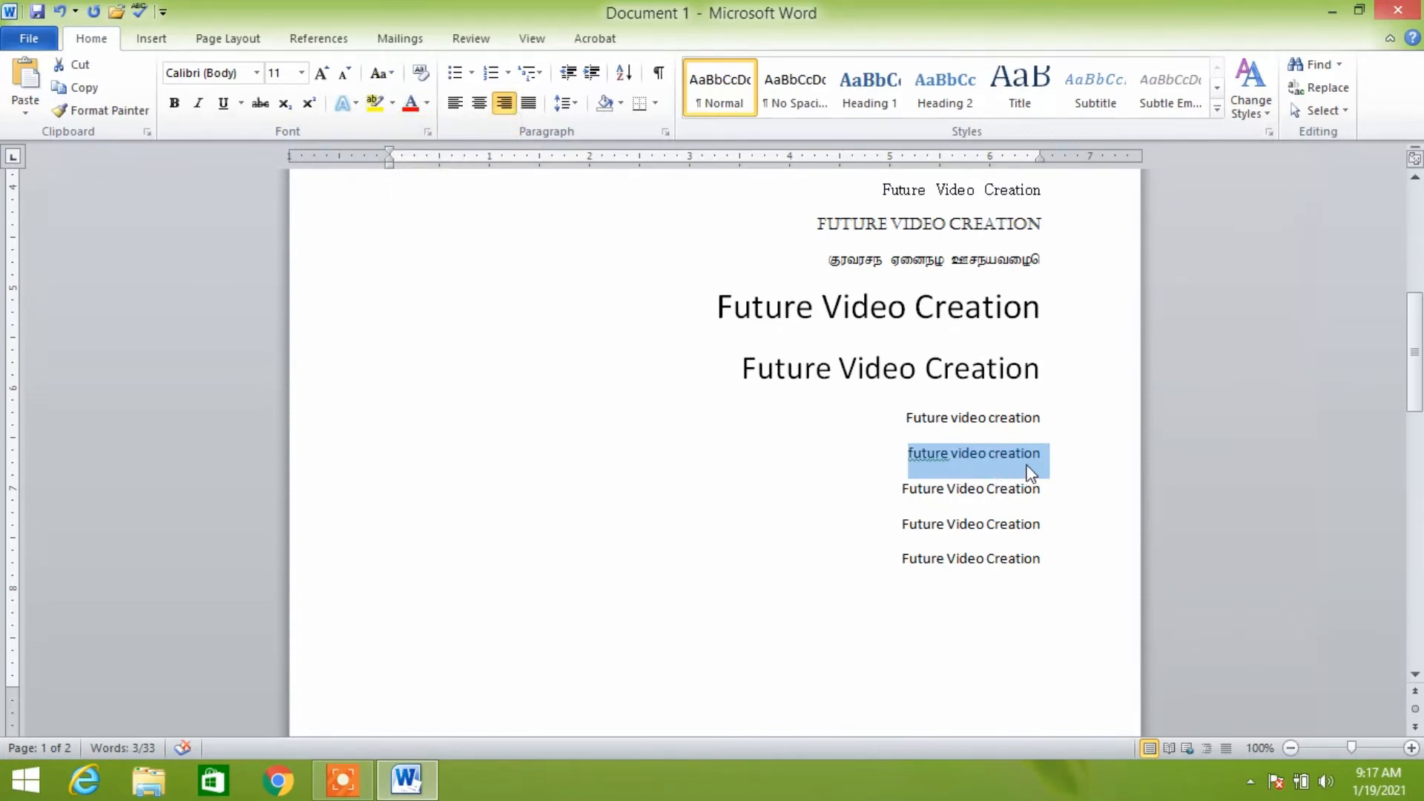
pyautogui.click(382, 73)
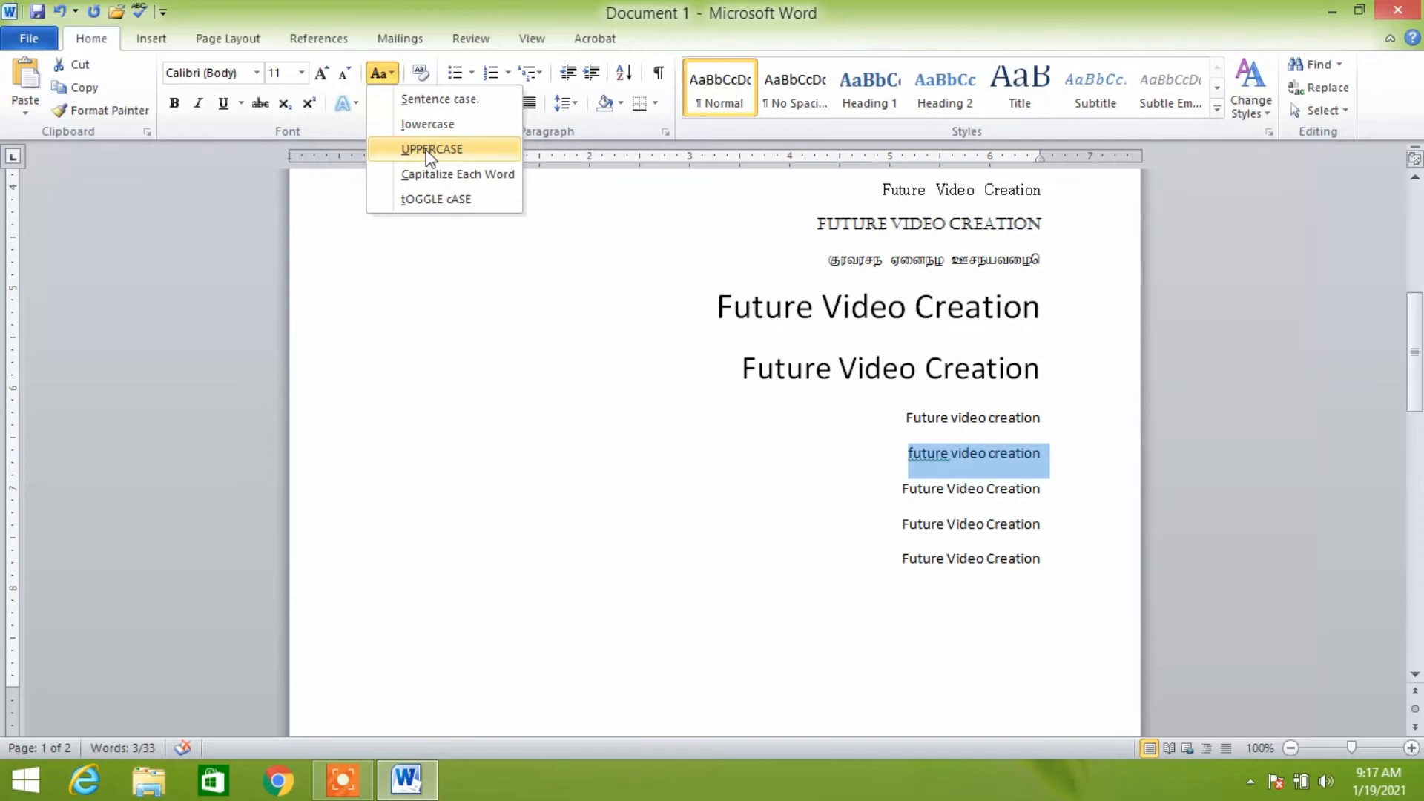
pyautogui.click(426, 150)
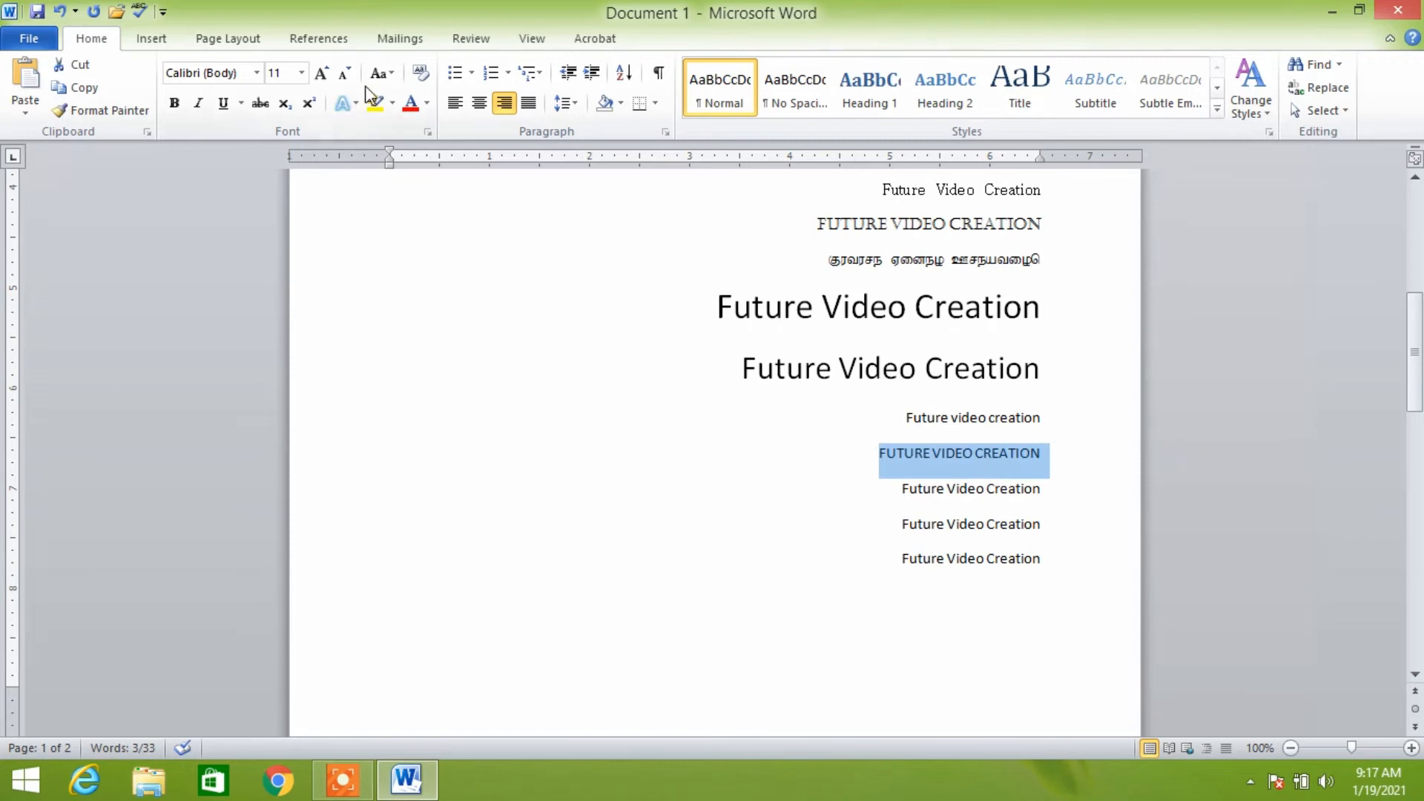
# Step: Apply Capitalize Each Word to the eighth "Future Video Creation" line and enlarge it with Grow Font to size 26
pyautogui.click(392, 75)
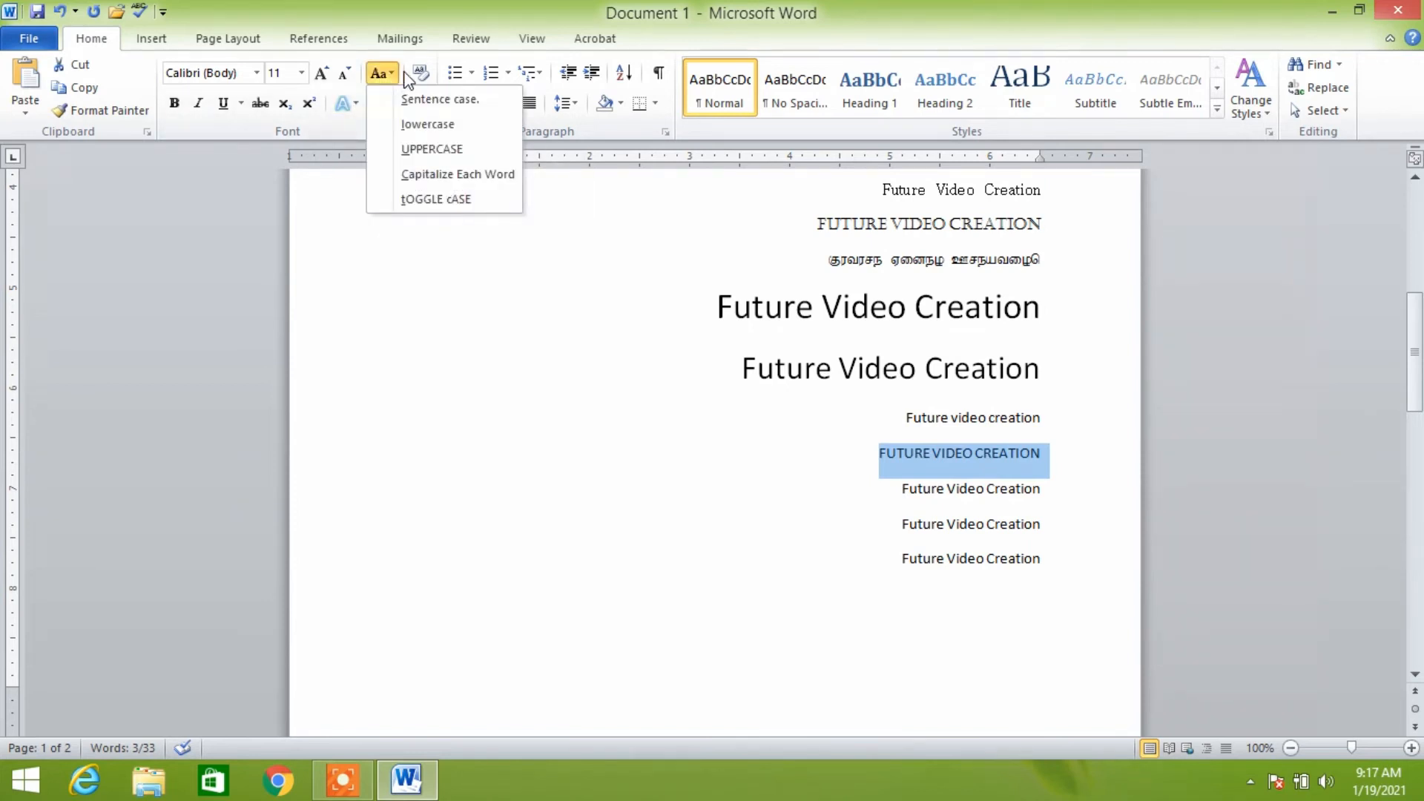
pyautogui.click(416, 178)
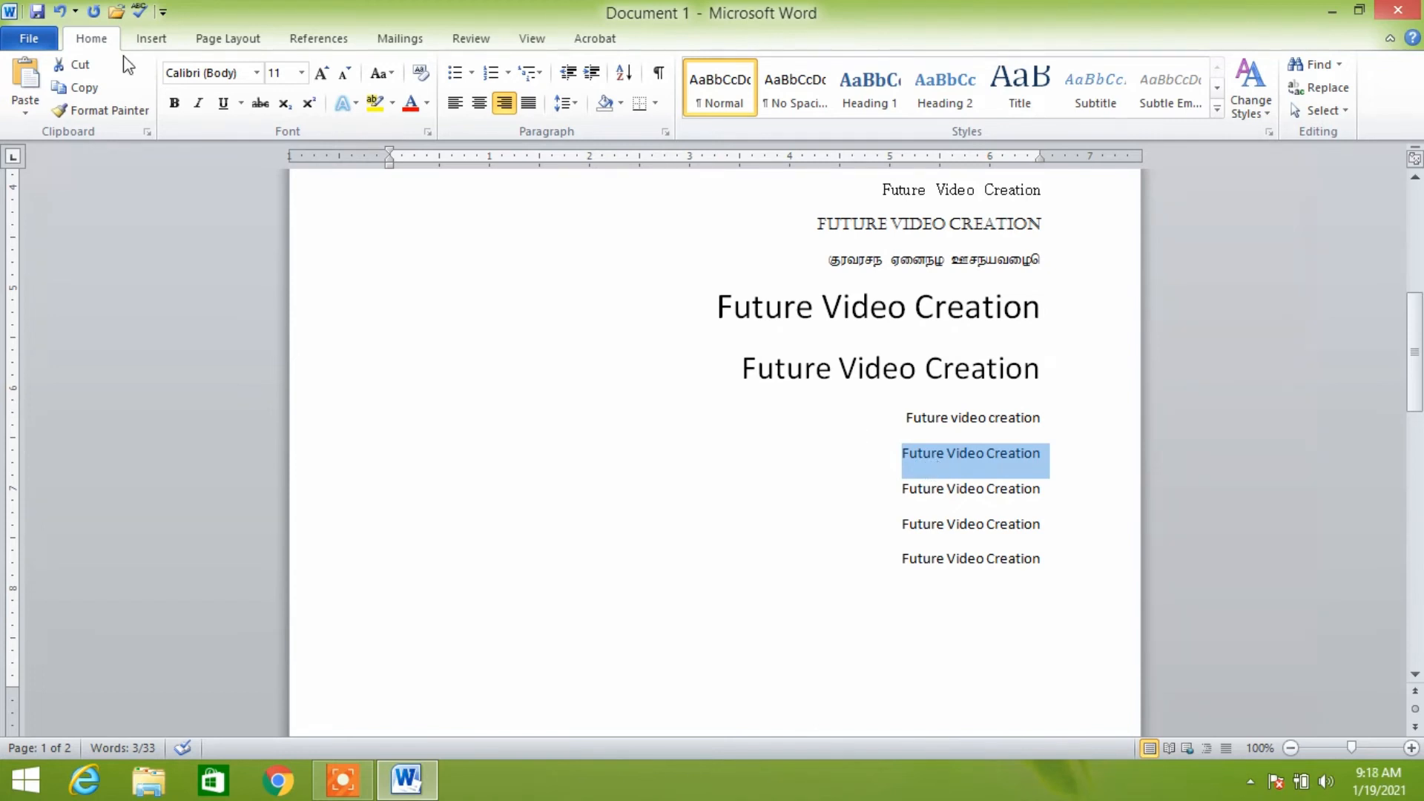
pyautogui.click(323, 76)
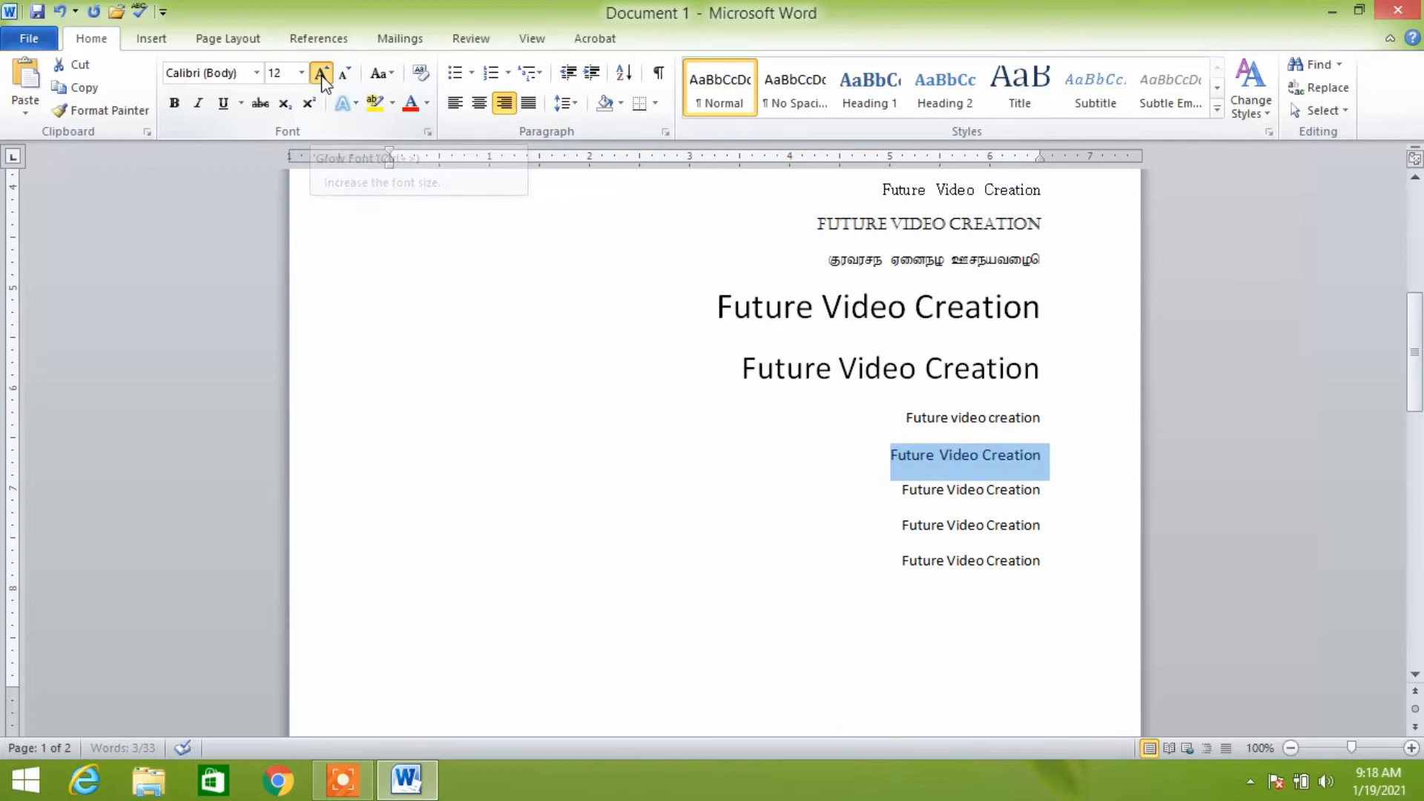
pyautogui.click(322, 76)
pyautogui.click(323, 76)
pyautogui.click(323, 76)
pyautogui.click(322, 75)
pyautogui.click(323, 76)
pyautogui.click(323, 76)
pyautogui.click(322, 76)
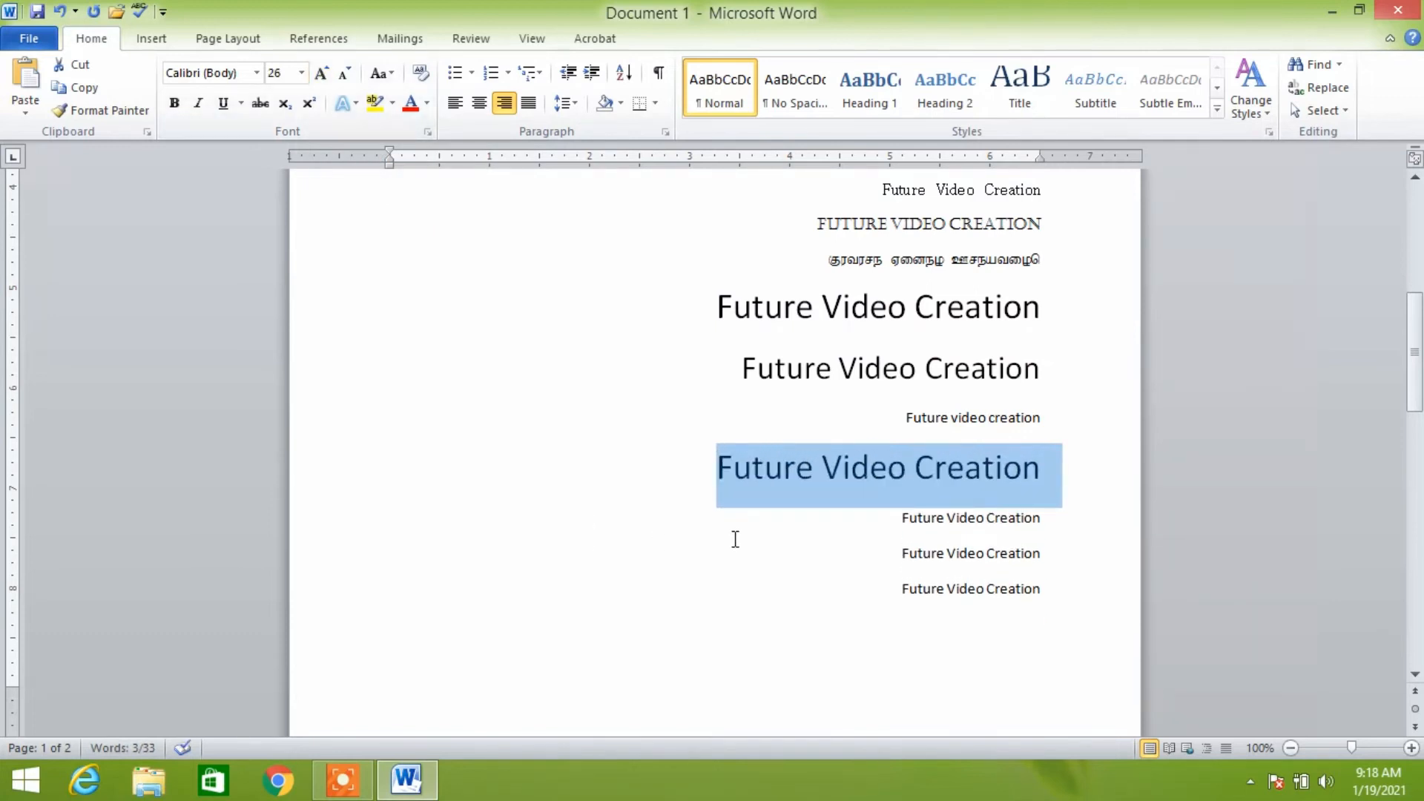
# Step: Point out the capital initials F, V and C of the eighth line by selecting each in turn
pyautogui.click(750, 498)
pyautogui.moveTo(731, 468); pyautogui.dragTo(717, 467)
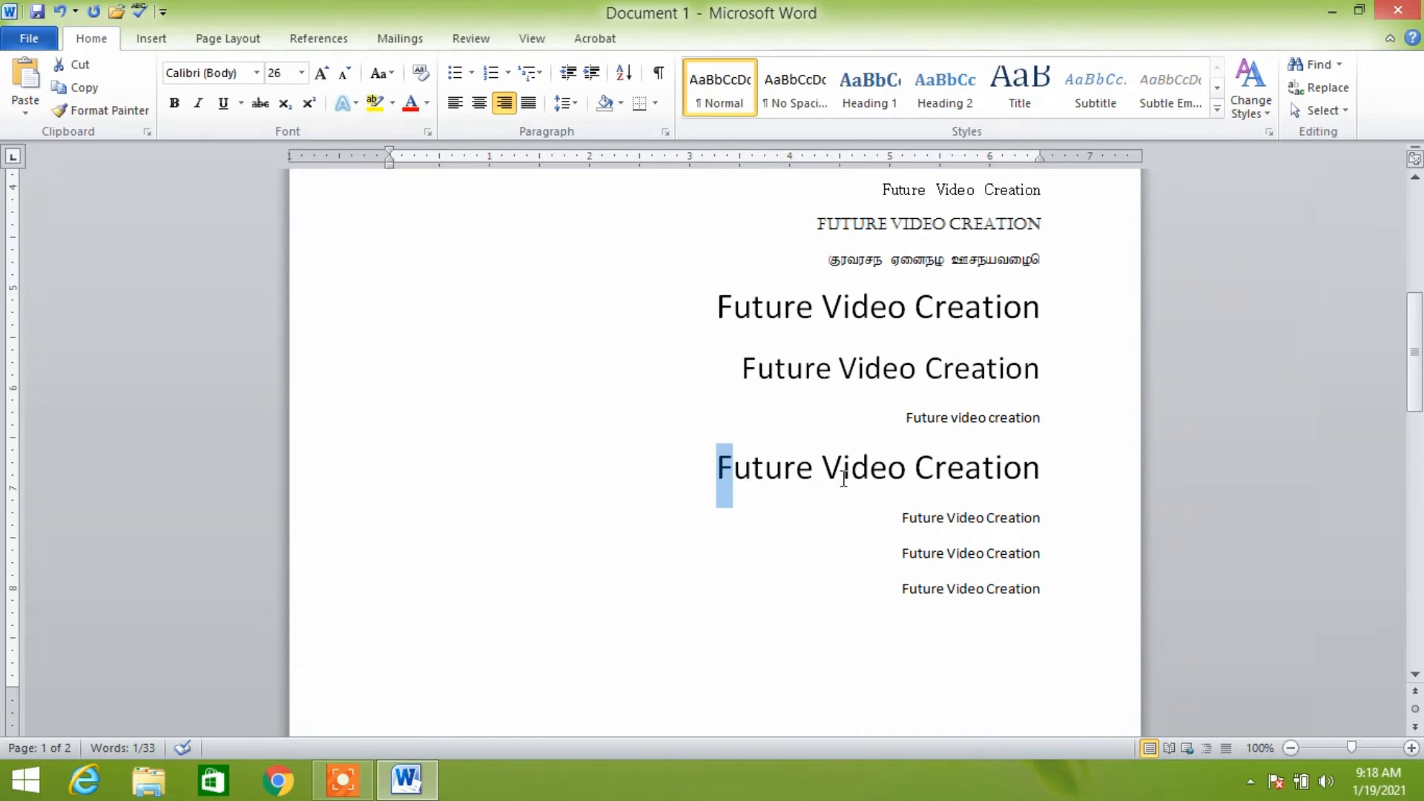
pyautogui.moveTo(842, 467); pyautogui.dragTo(822, 468)
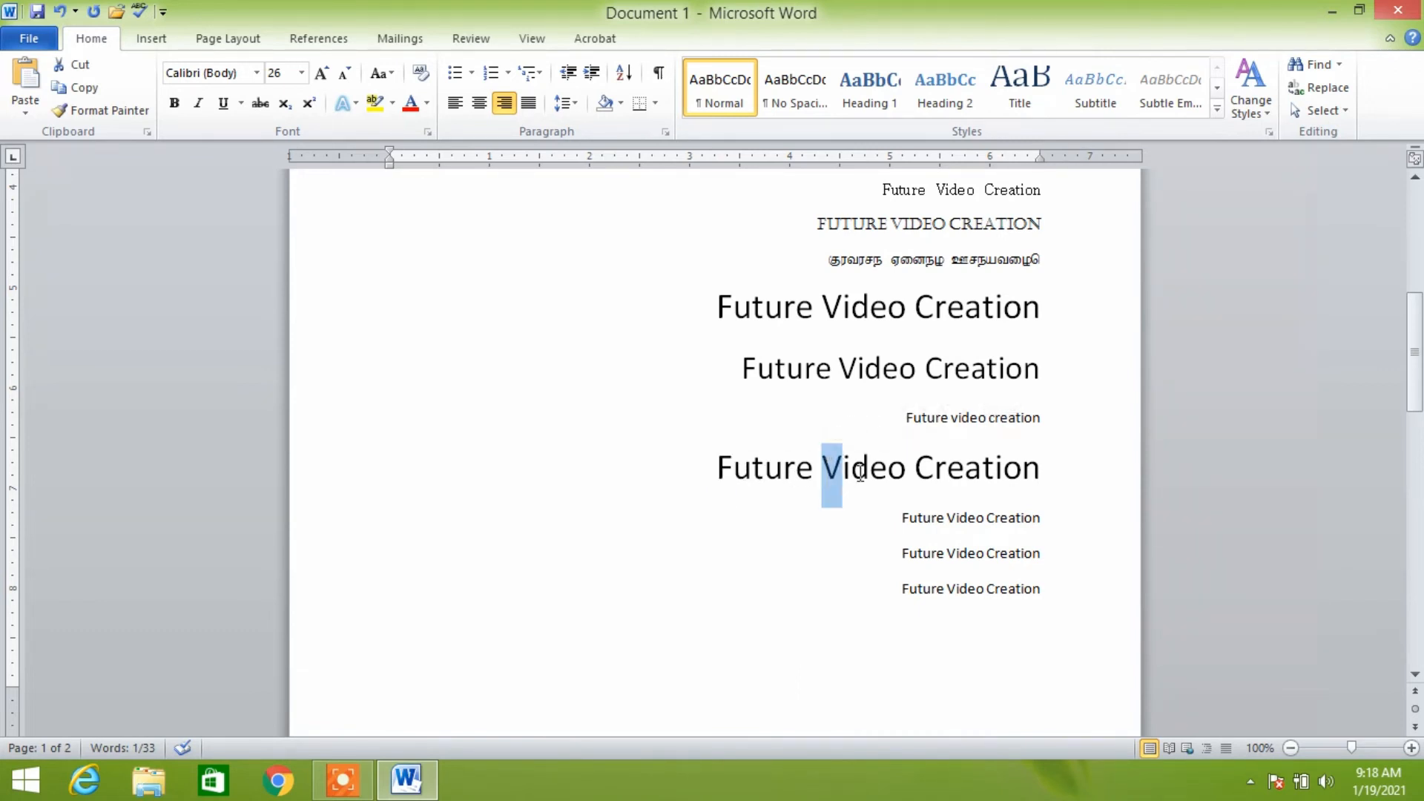
pyautogui.moveTo(934, 468); pyautogui.dragTo(915, 467)
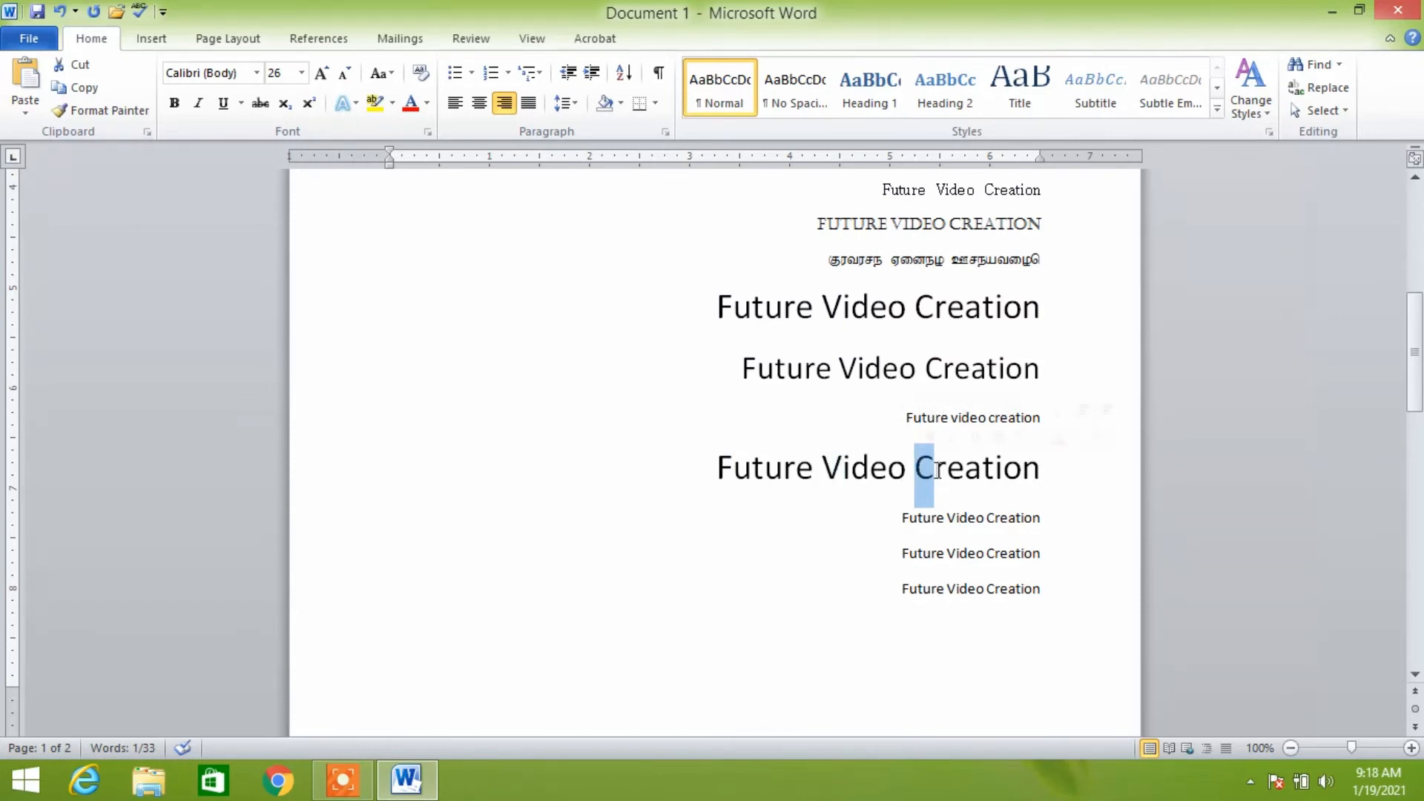
pyautogui.click(1052, 475)
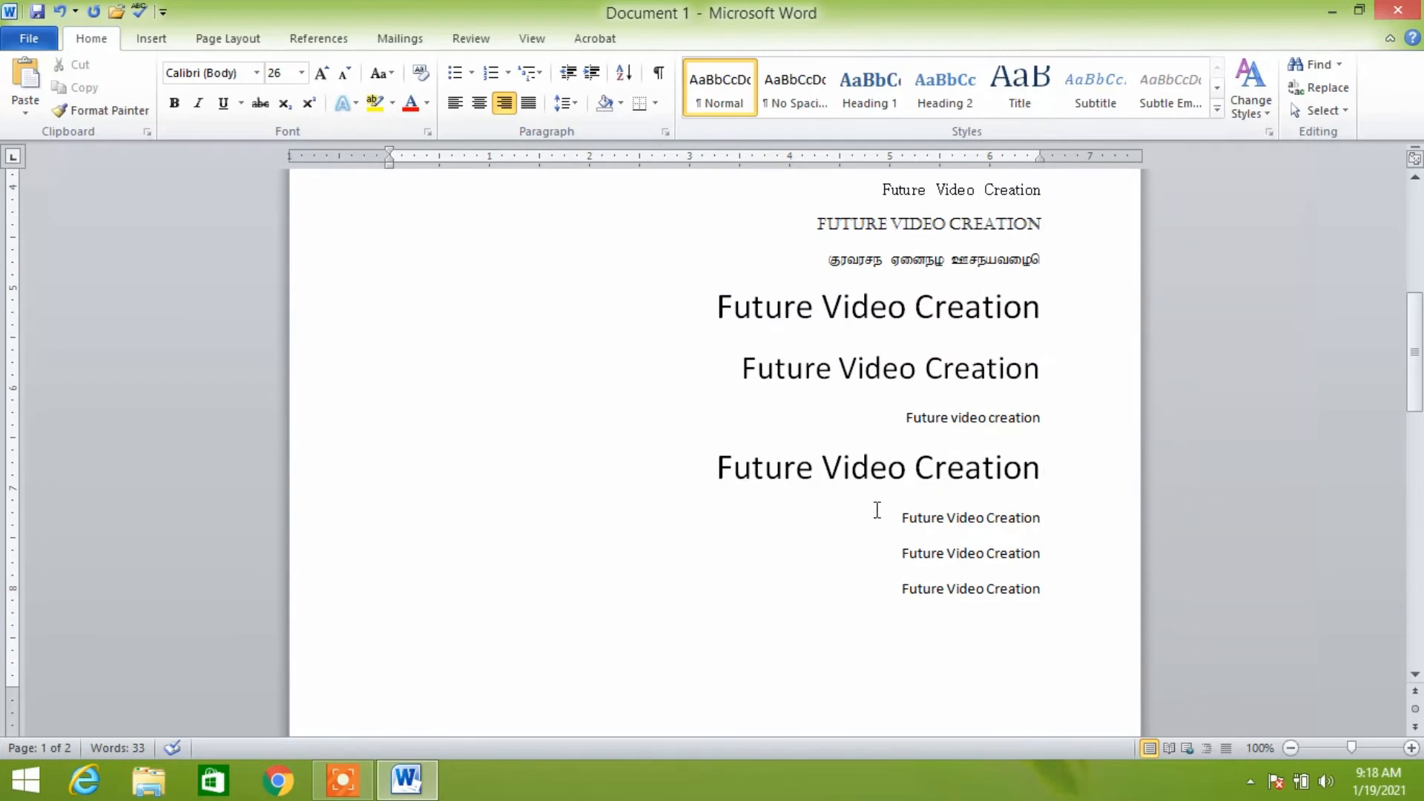
# Step: Apply tOGGLE cASE to the ninth "Future Video Creation" line and enlarge it with Grow Font to size 18
pyautogui.moveTo(903, 518); pyautogui.dragTo(1047, 520)
pyautogui.click(386, 74)
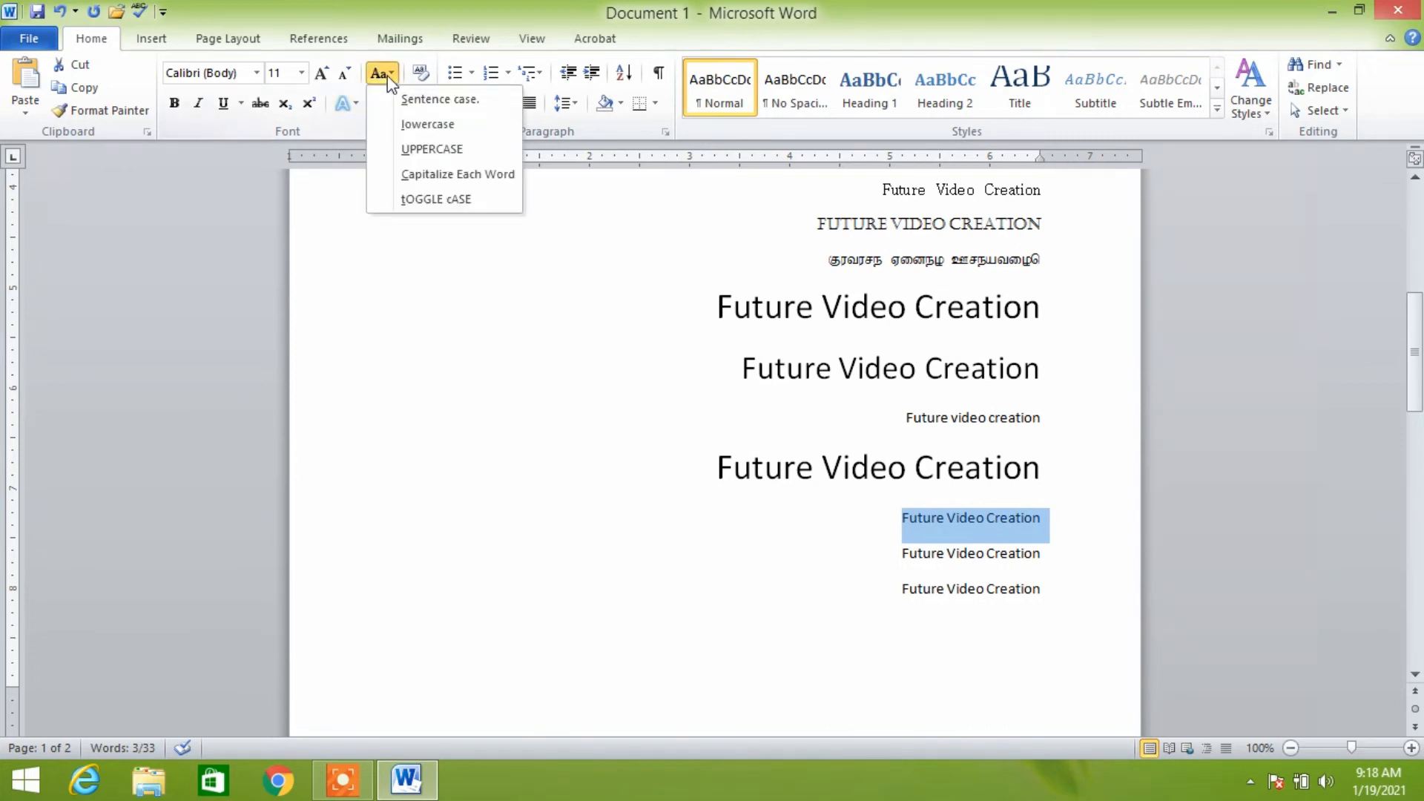
pyautogui.click(429, 196)
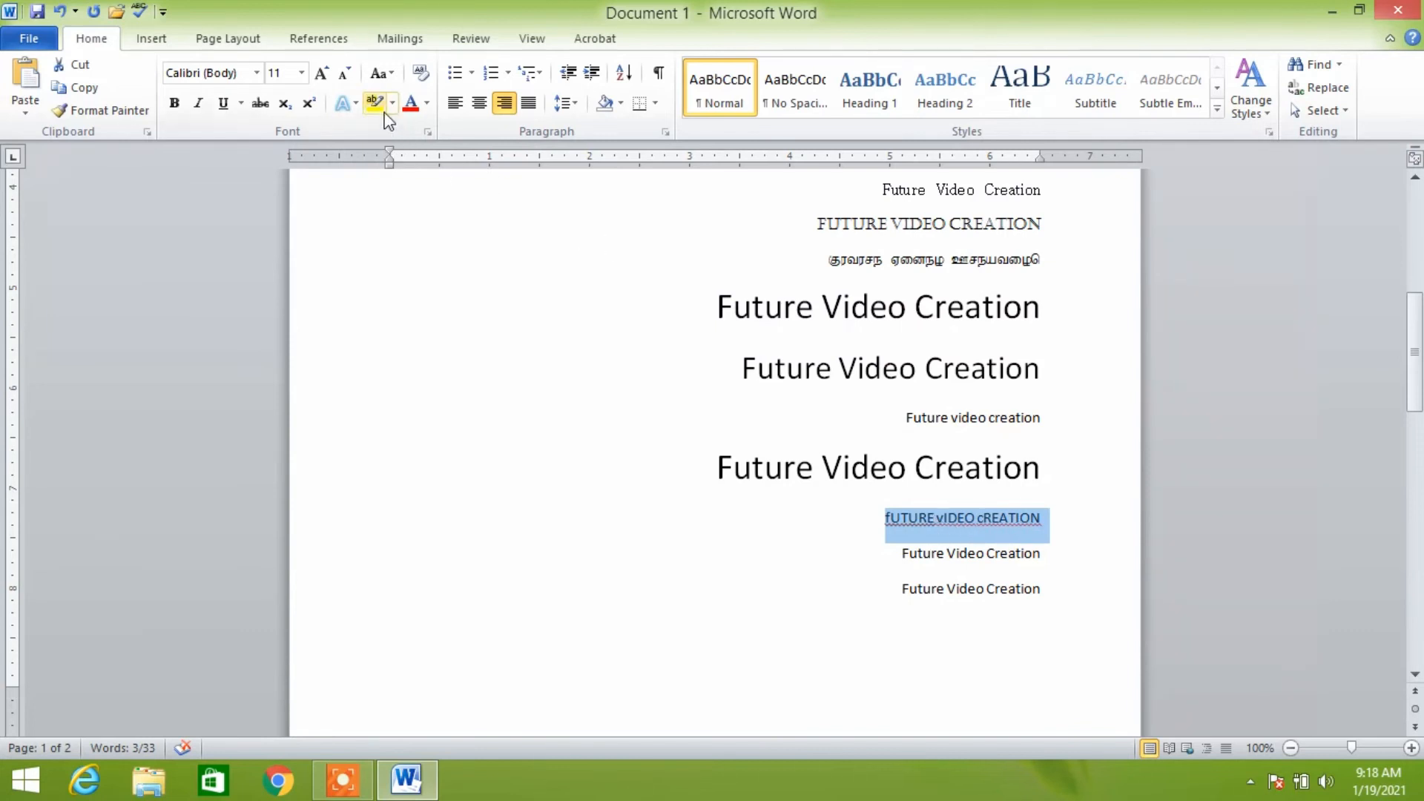
pyautogui.click(321, 74)
pyautogui.click(322, 74)
pyautogui.click(321, 74)
pyautogui.click(321, 74)
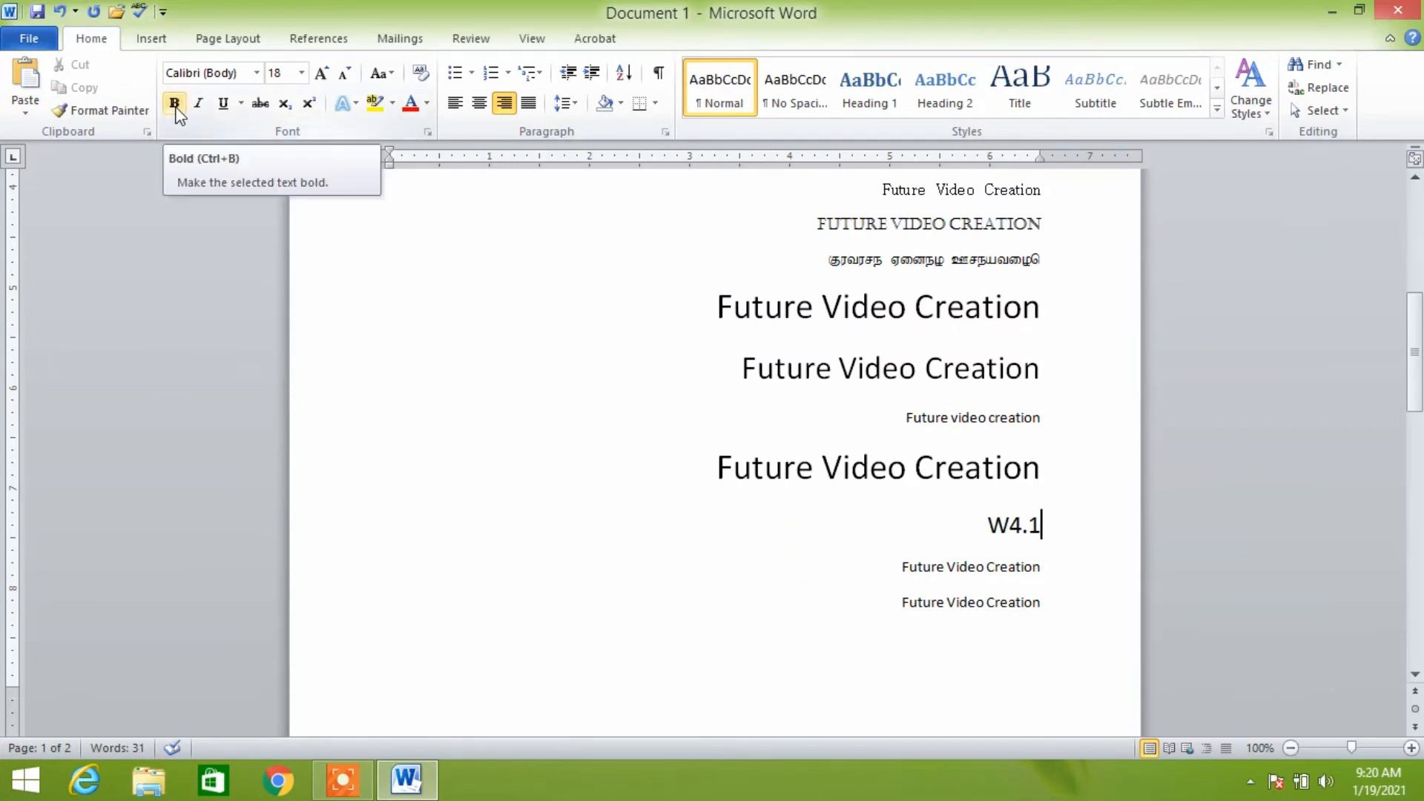
# Step: Make the size 26 "Future Video Creation" line below the Tamil-script line and the small "Future video creation" line bold
pyautogui.scroll(1, 948, 420)
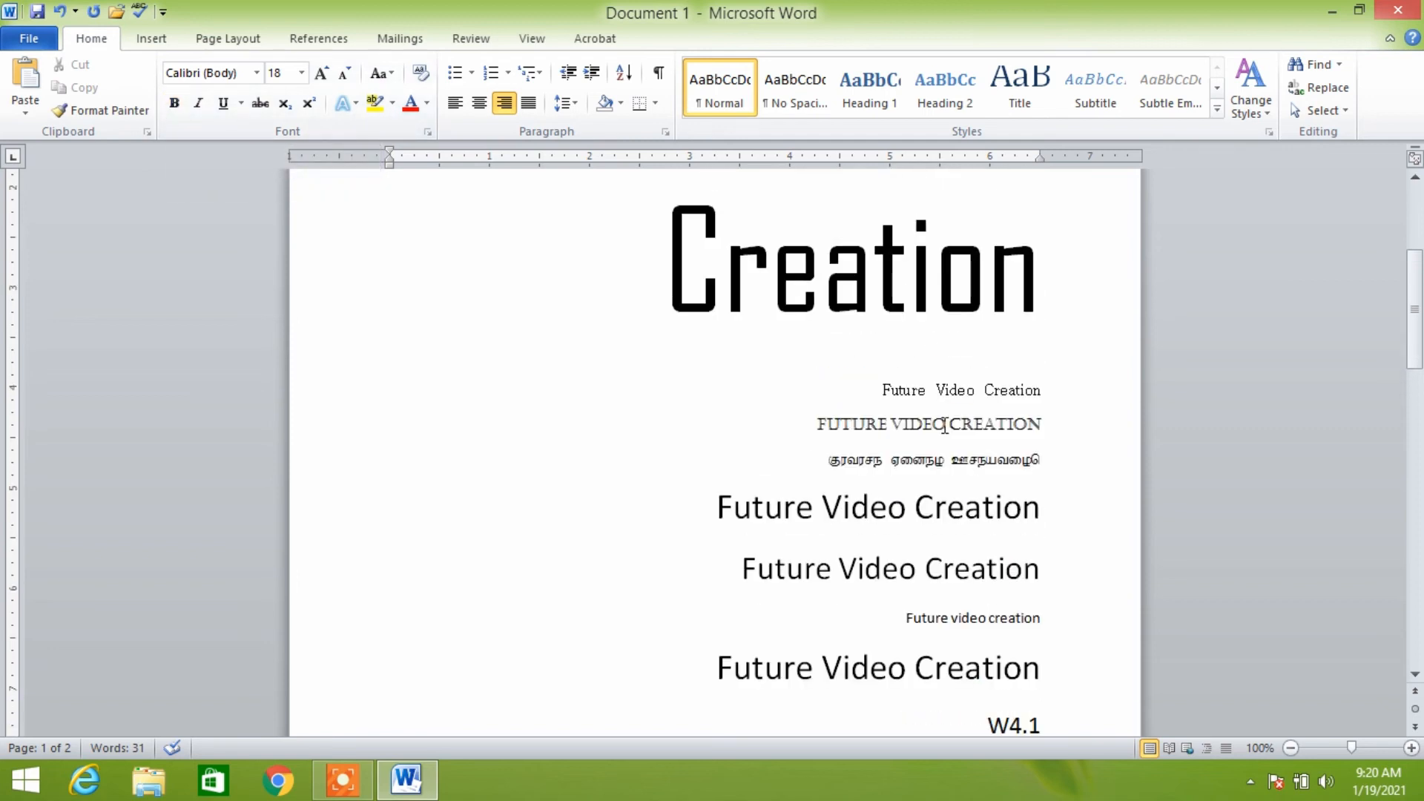
pyautogui.moveTo(716, 356); pyautogui.dragTo(1004, 357)
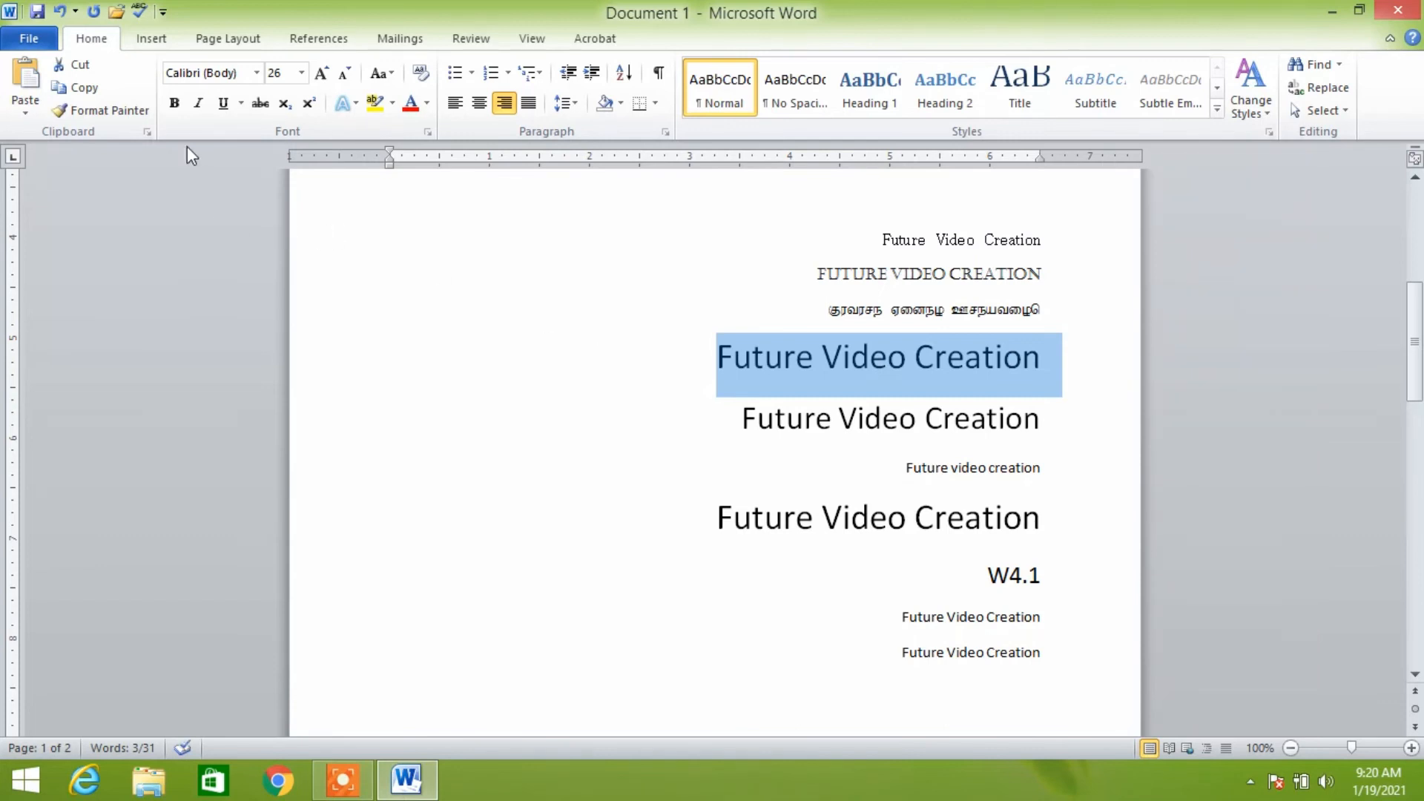
pyautogui.click(174, 105)
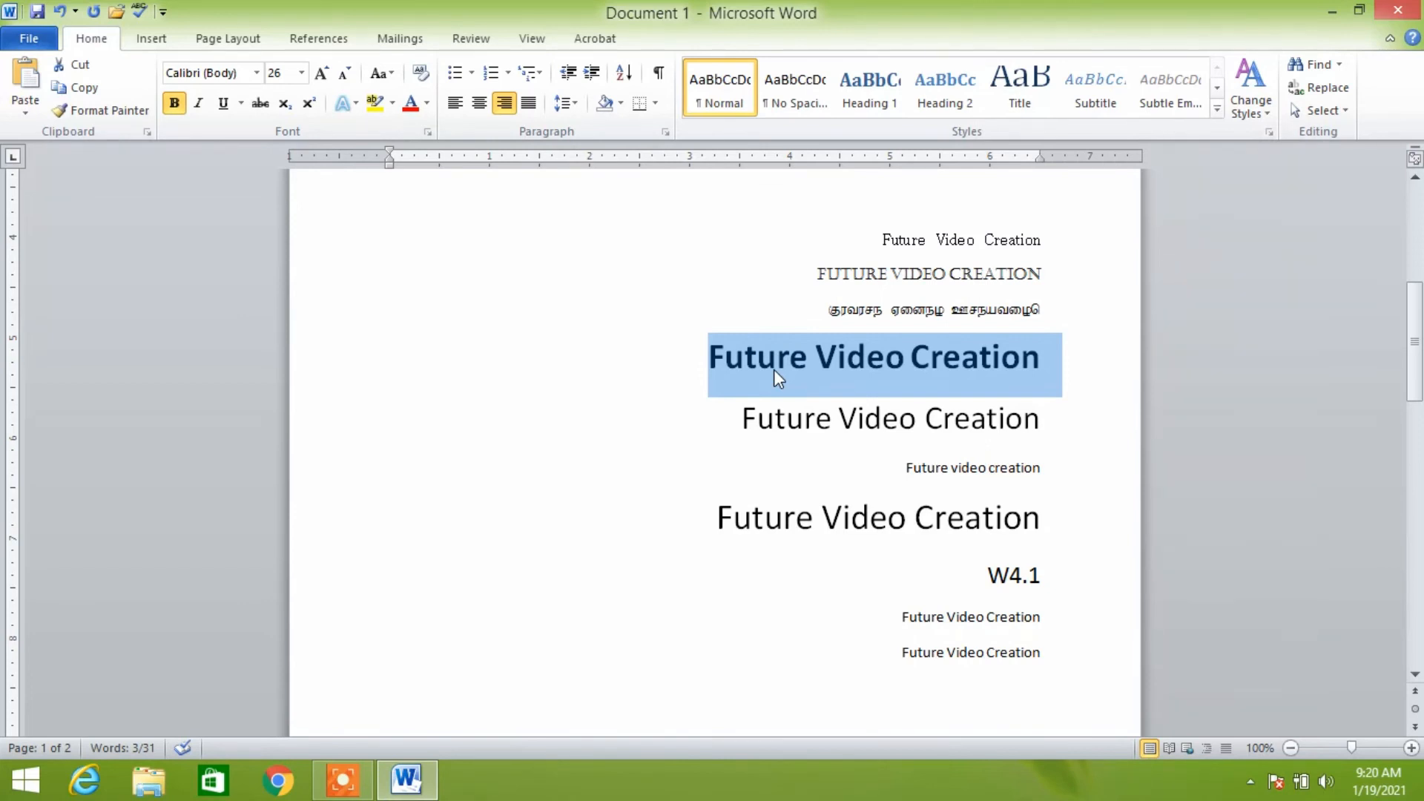
pyautogui.moveTo(907, 467); pyautogui.dragTo(1017, 467)
pyautogui.click(175, 103)
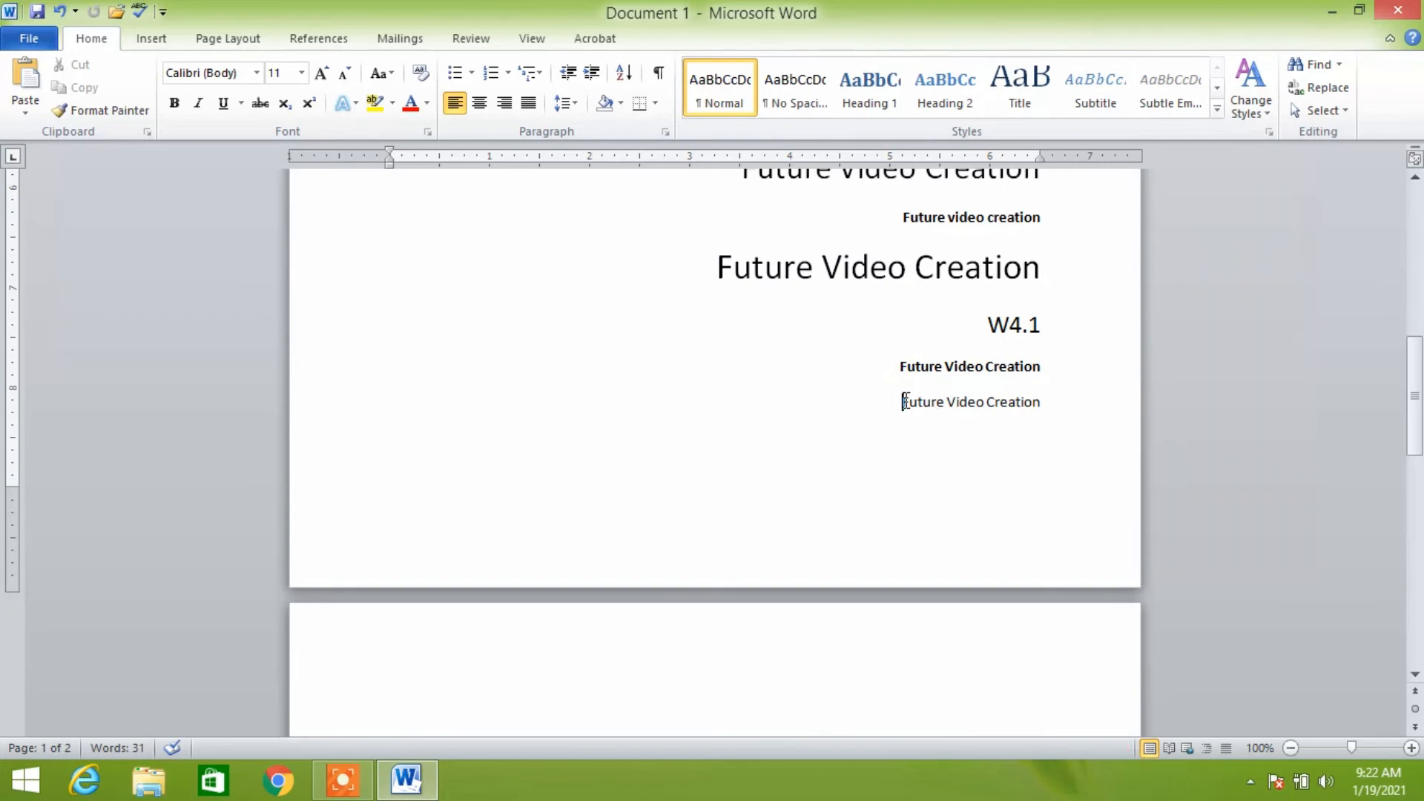
# Step: Enlarge the last "Future Video Creation" line to size 26 with Grow Font and make it italic
pyautogui.moveTo(904, 401); pyautogui.dragTo(1022, 402)
pyautogui.click(322, 75)
pyautogui.click(323, 75)
pyautogui.click(323, 74)
pyautogui.click(323, 74)
pyautogui.click(323, 74)
pyautogui.click(323, 74)
pyautogui.click(323, 75)
pyautogui.click(322, 74)
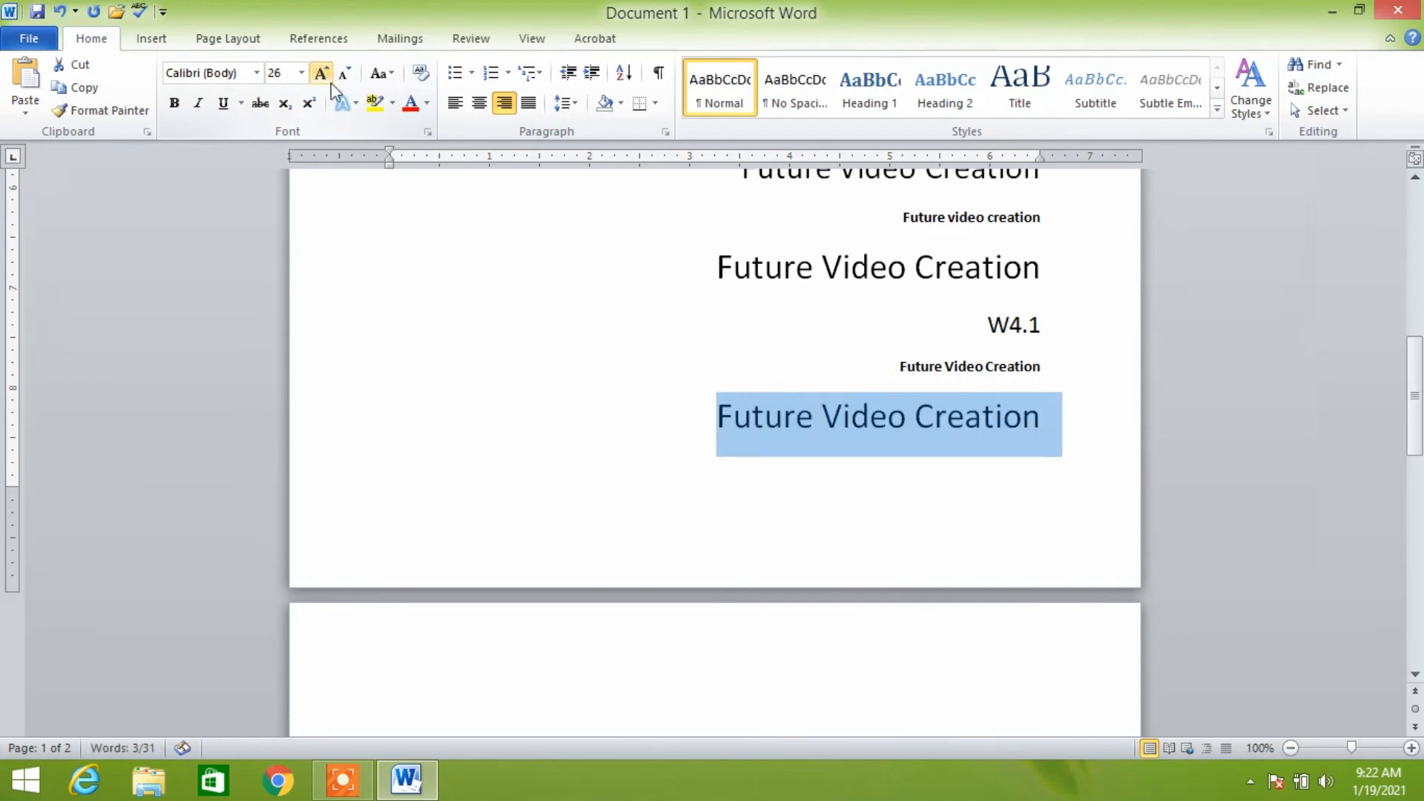
pyautogui.click(199, 104)
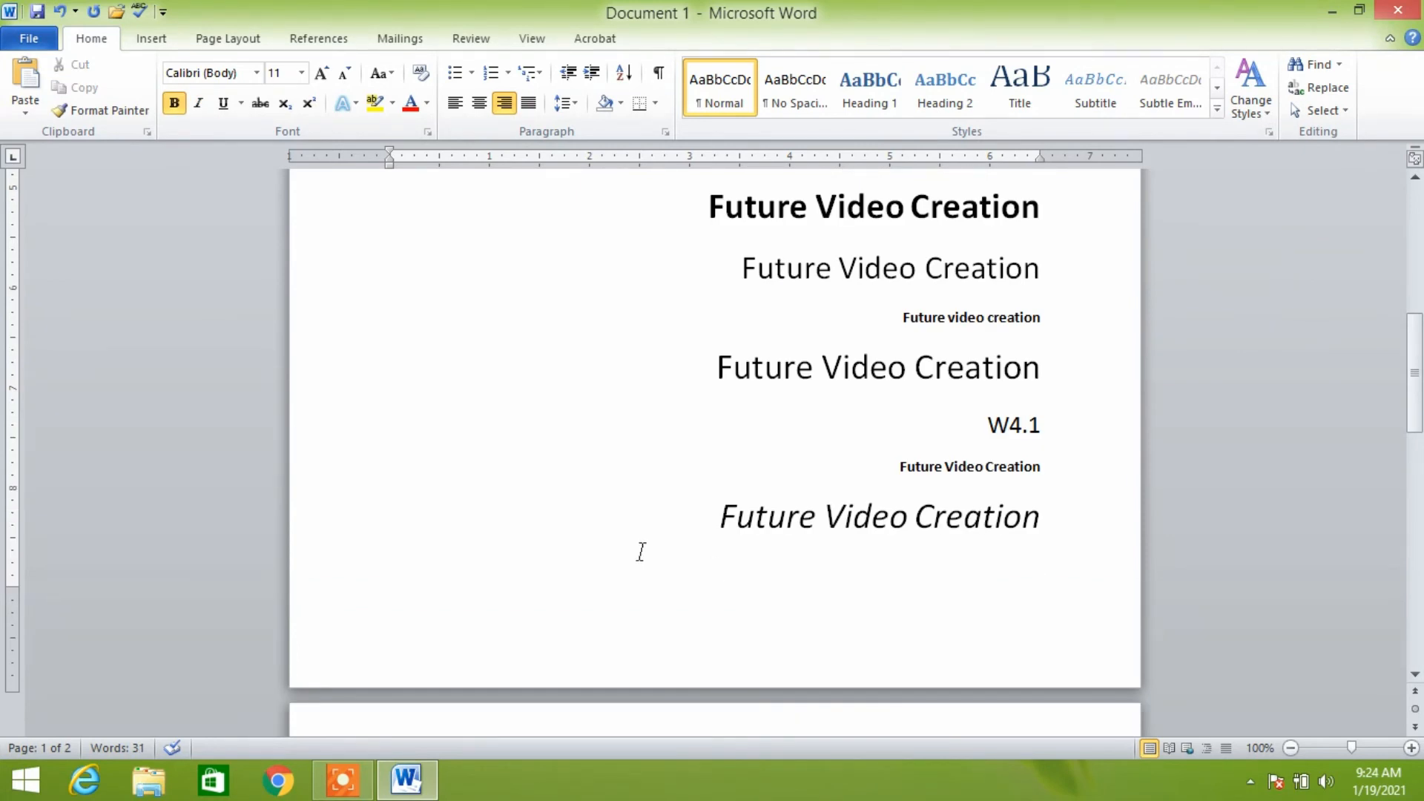
# Step: Underline the Batang "Future Video Creation" line and change its underline style to dashed
pyautogui.scroll(5, 767, 301)
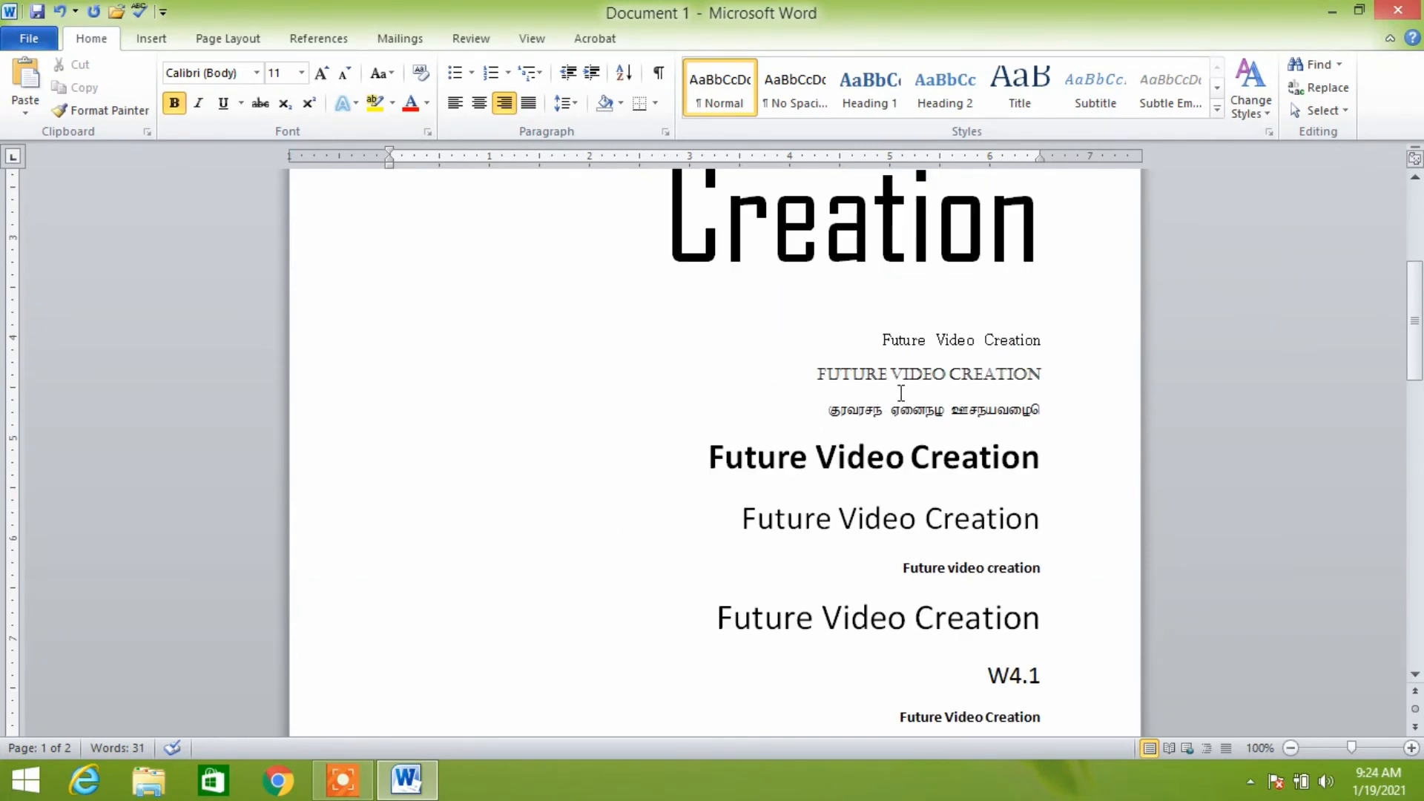
pyautogui.moveTo(885, 338); pyautogui.dragTo(1018, 343)
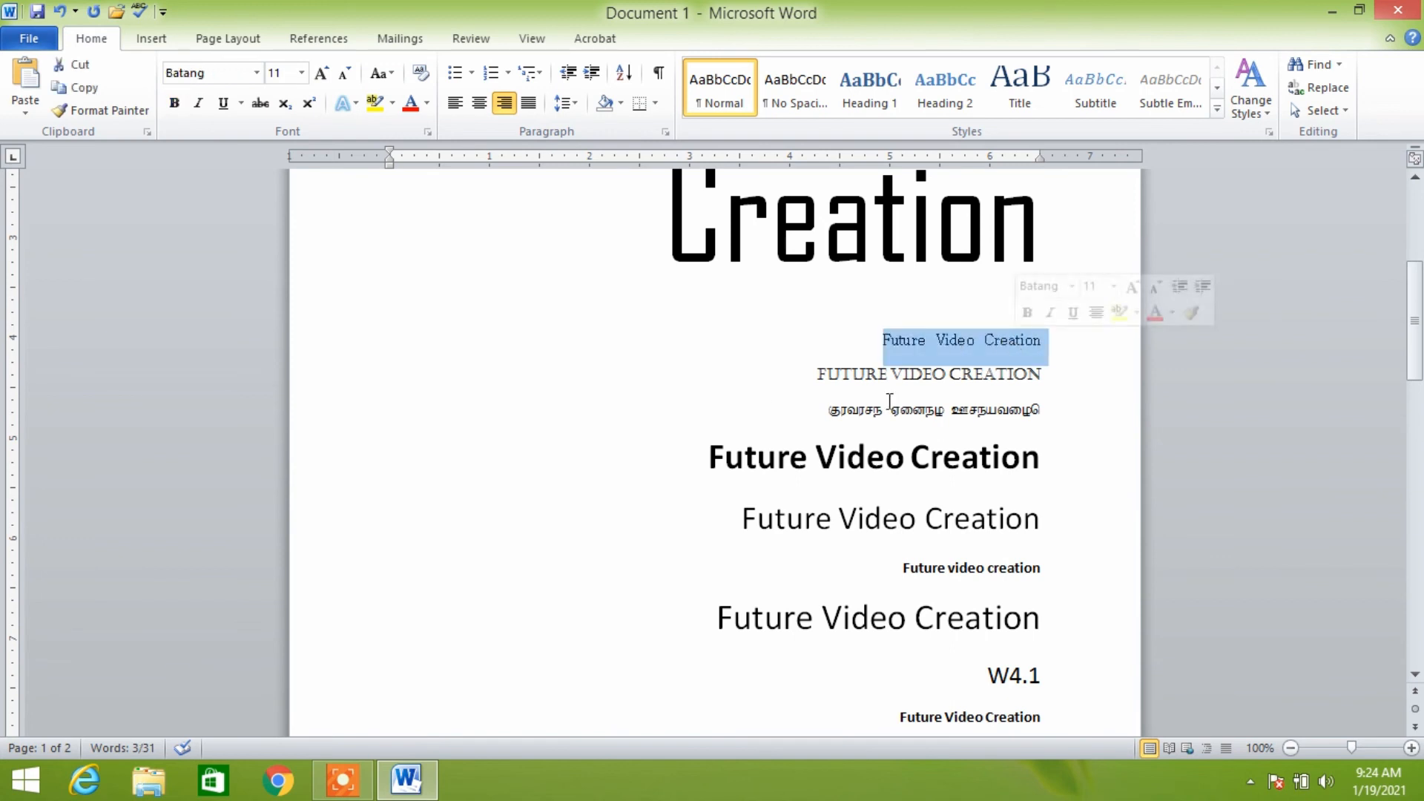
pyautogui.click(223, 108)
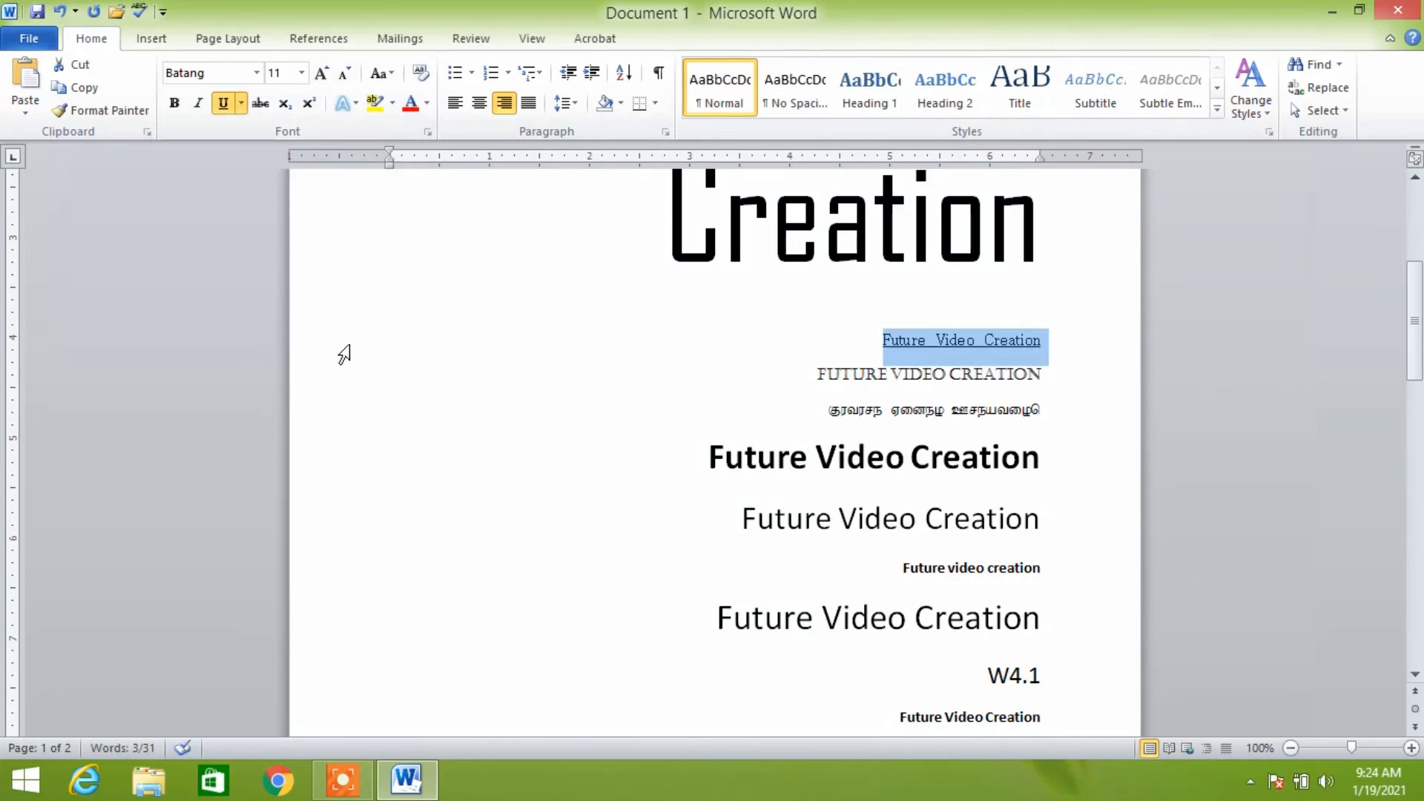
pyautogui.click(240, 104)
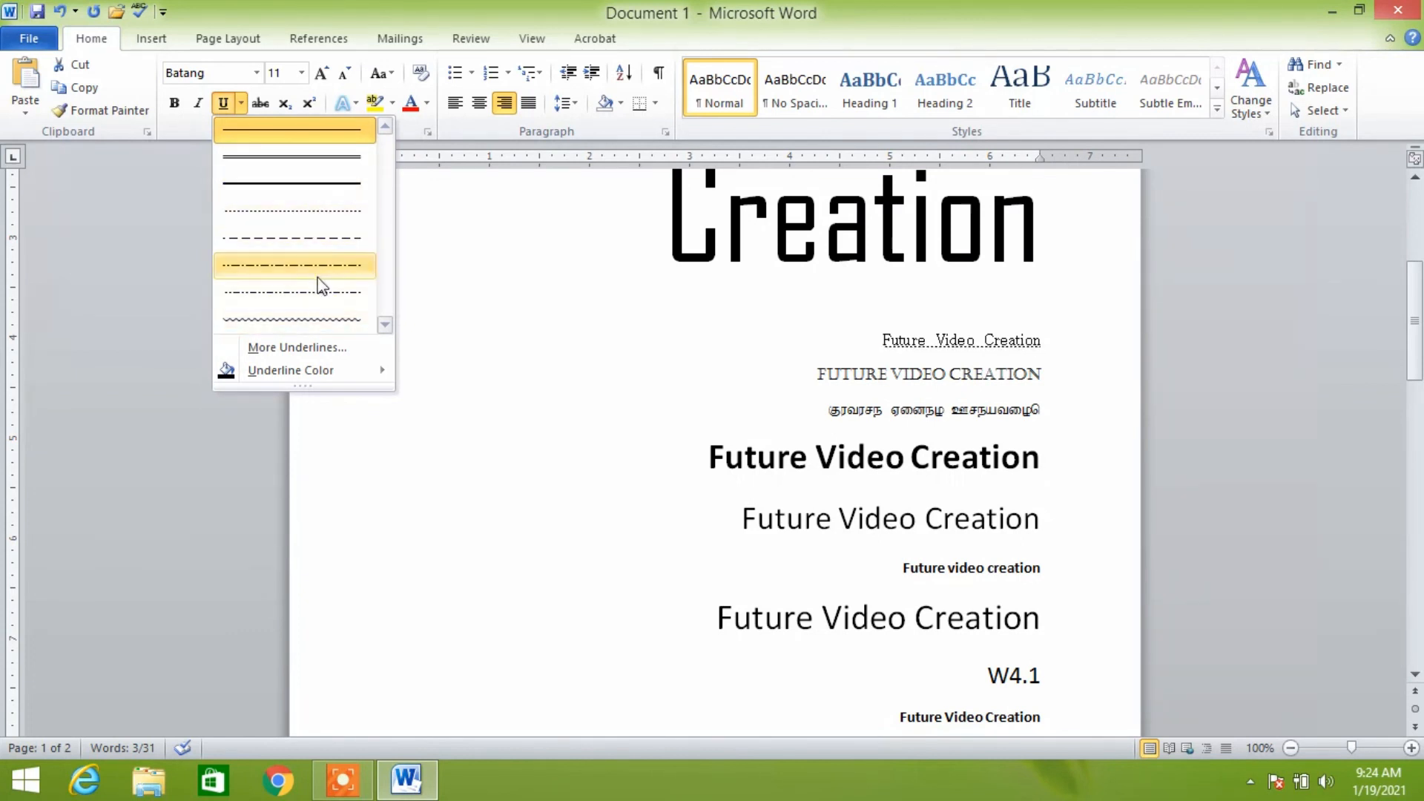
pyautogui.click(320, 240)
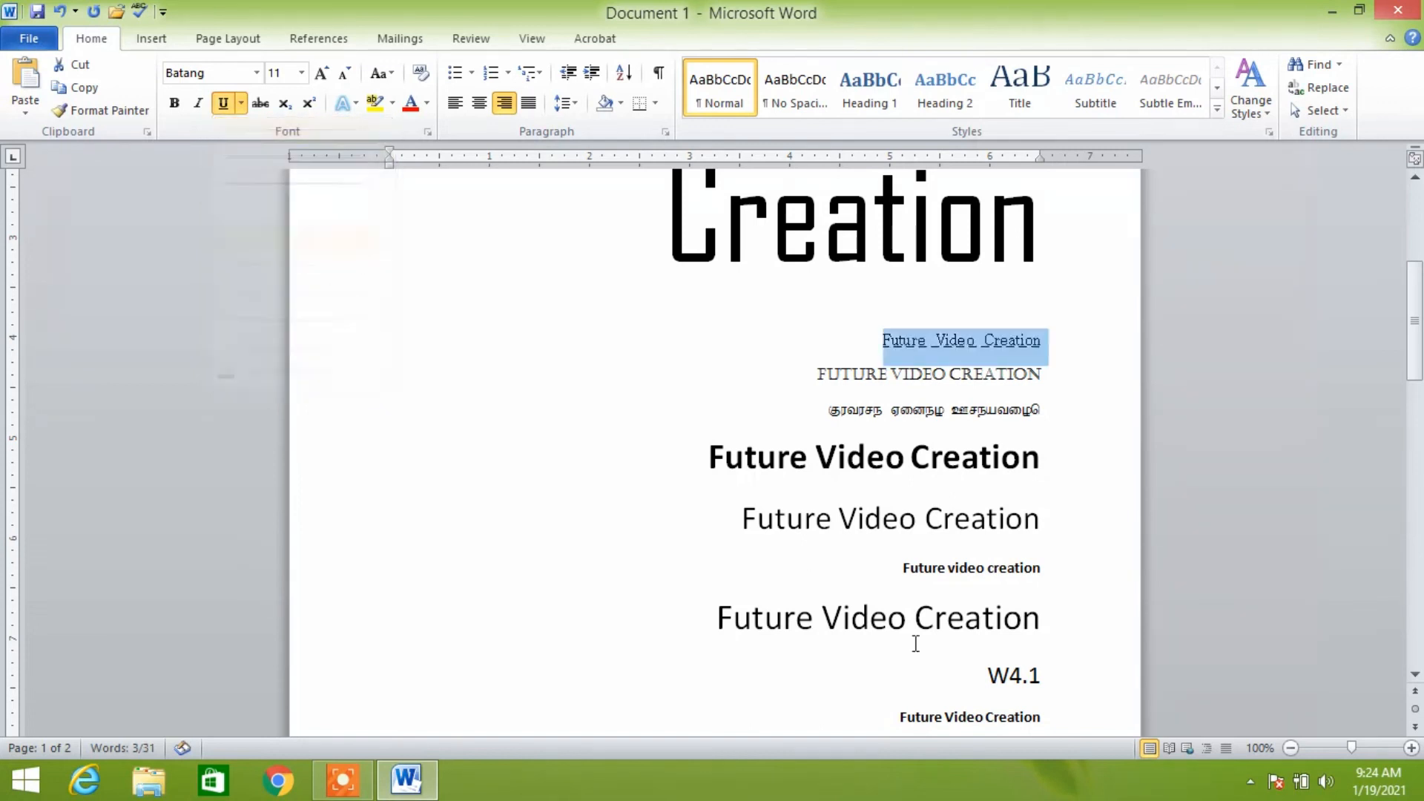
# Step: Apply a wavy underline to the large bold "Future Video Creation" line below the Tamil-script line
pyautogui.moveTo(707, 456); pyautogui.dragTo(1011, 467)
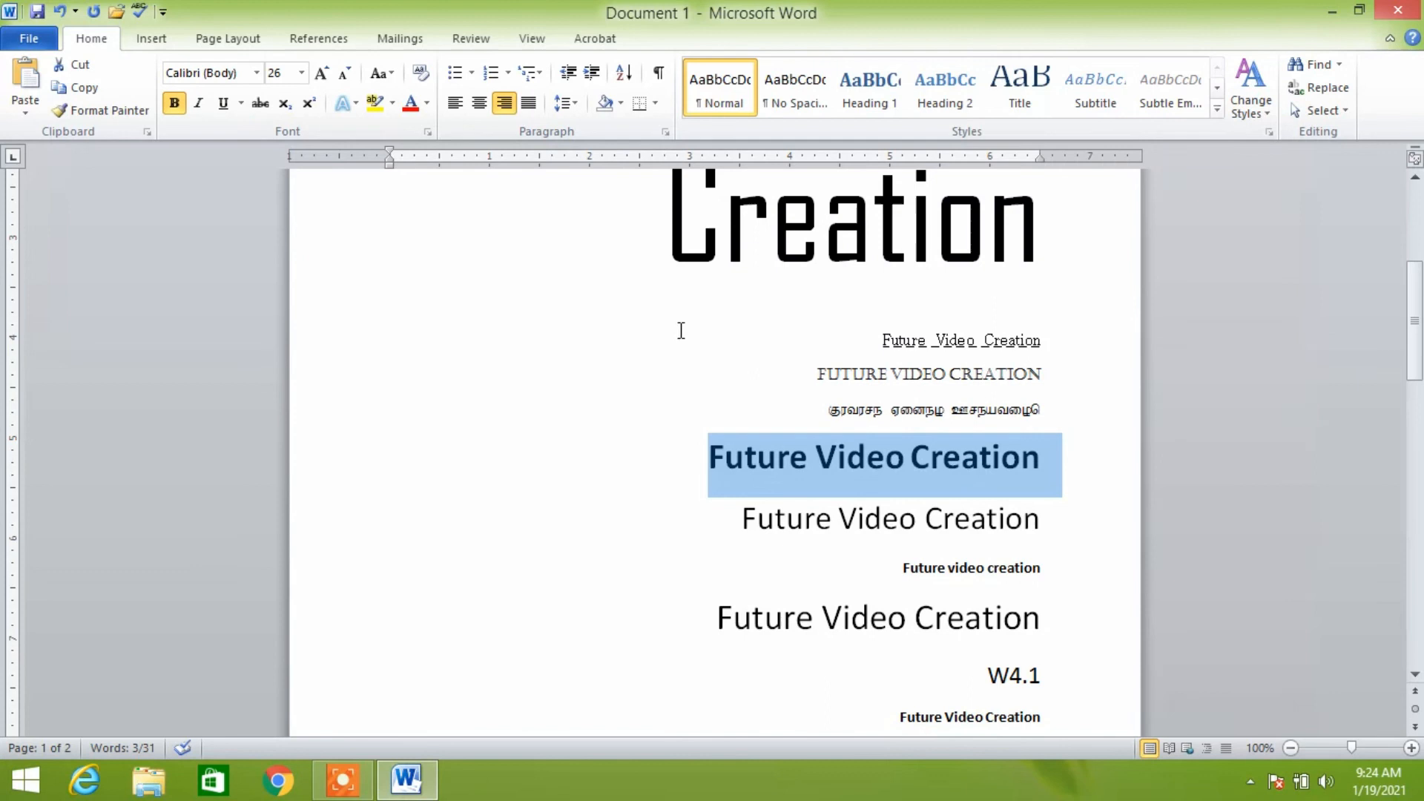
pyautogui.click(241, 104)
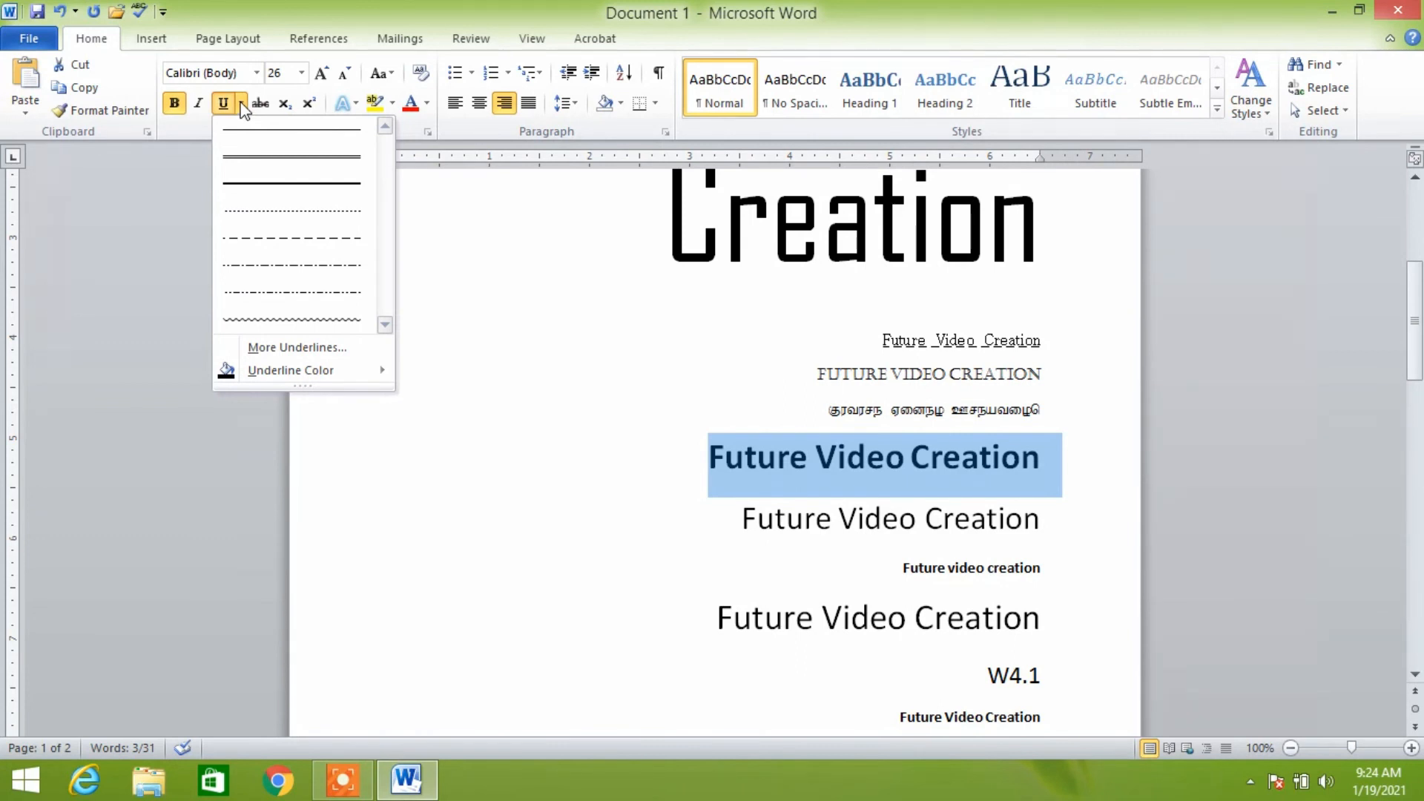
pyautogui.click(276, 320)
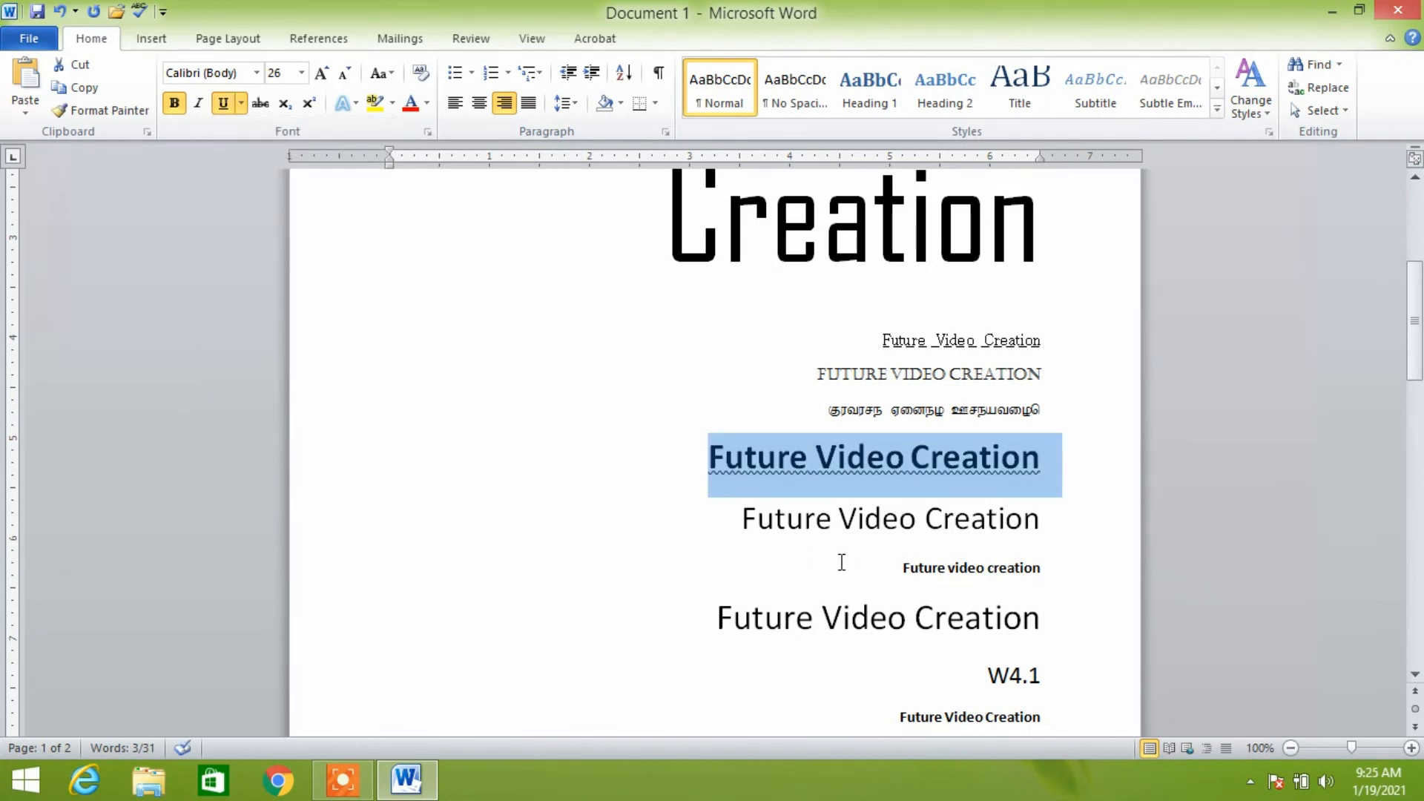
# Step: Apply strikethrough to the "Future Video Creation" line directly below the wavy-underlined one
pyautogui.scroll(-1, 844, 565)
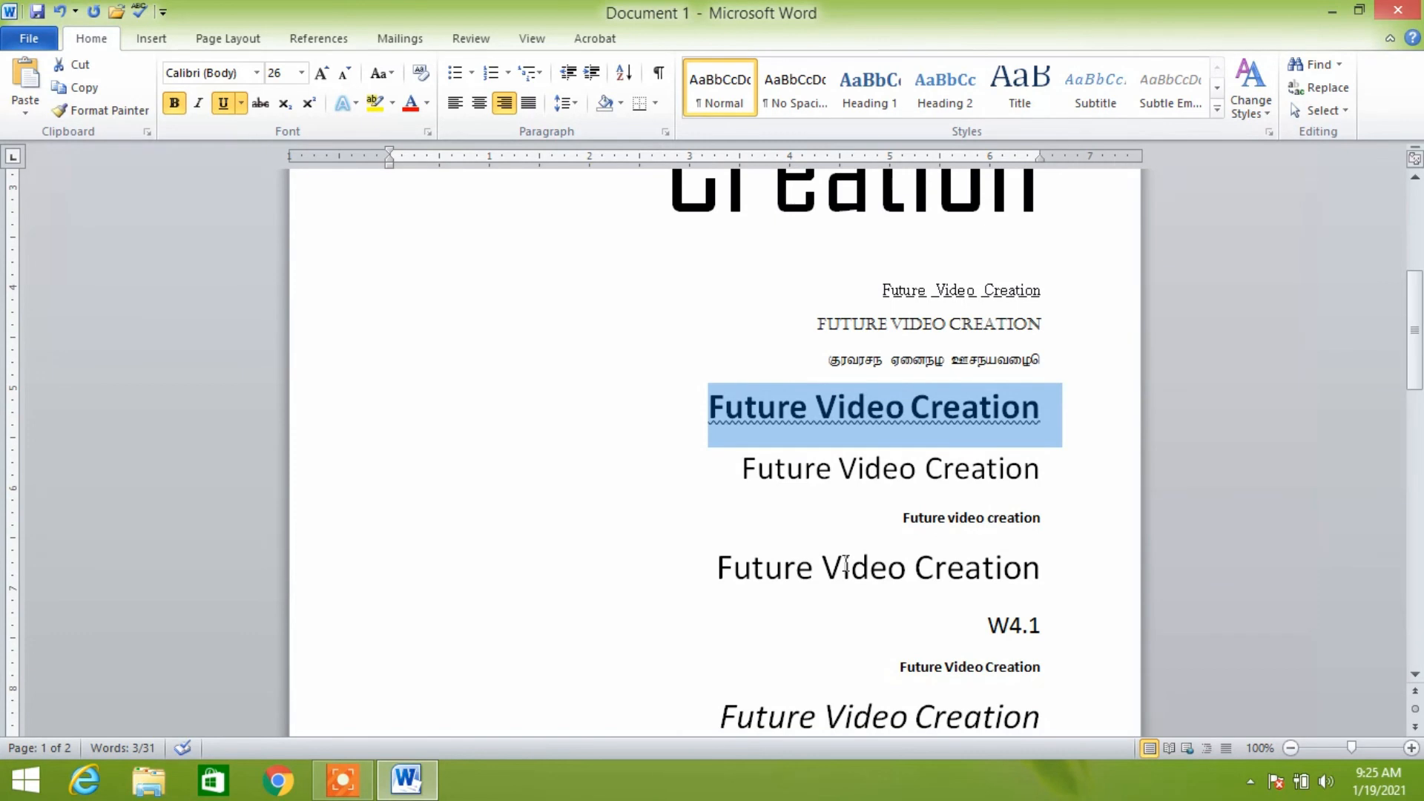
pyautogui.scroll(-2, 846, 564)
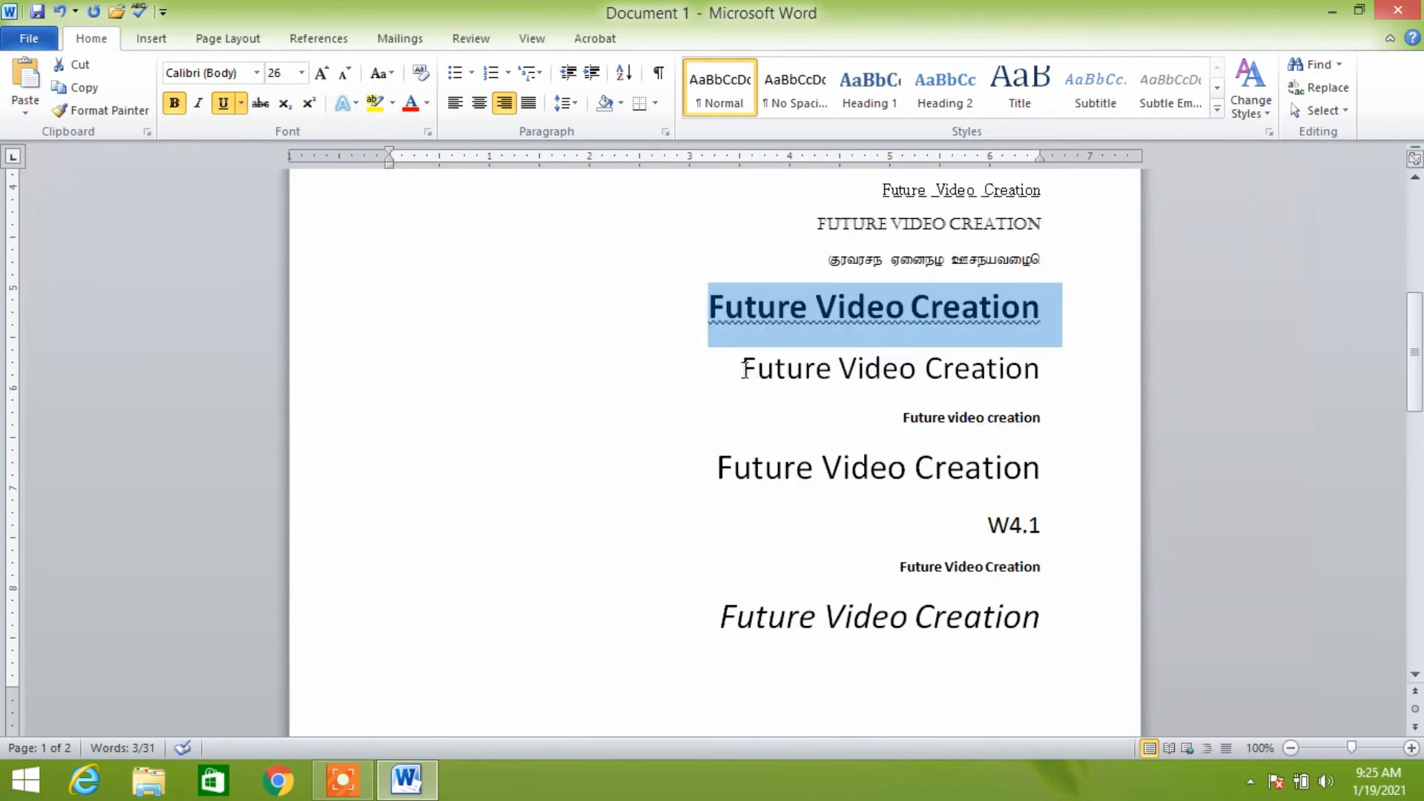
pyautogui.moveTo(743, 367); pyautogui.dragTo(1059, 371)
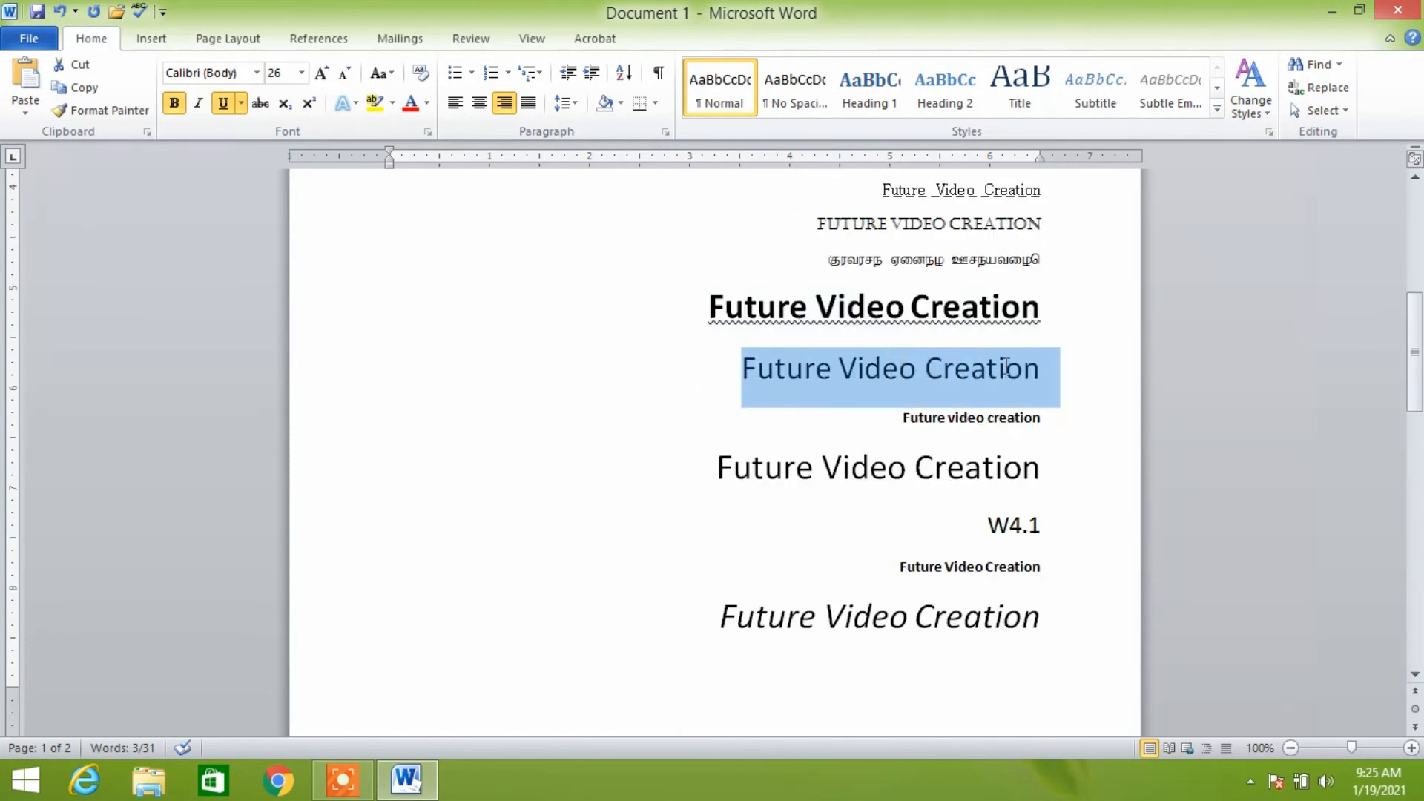
pyautogui.click(261, 105)
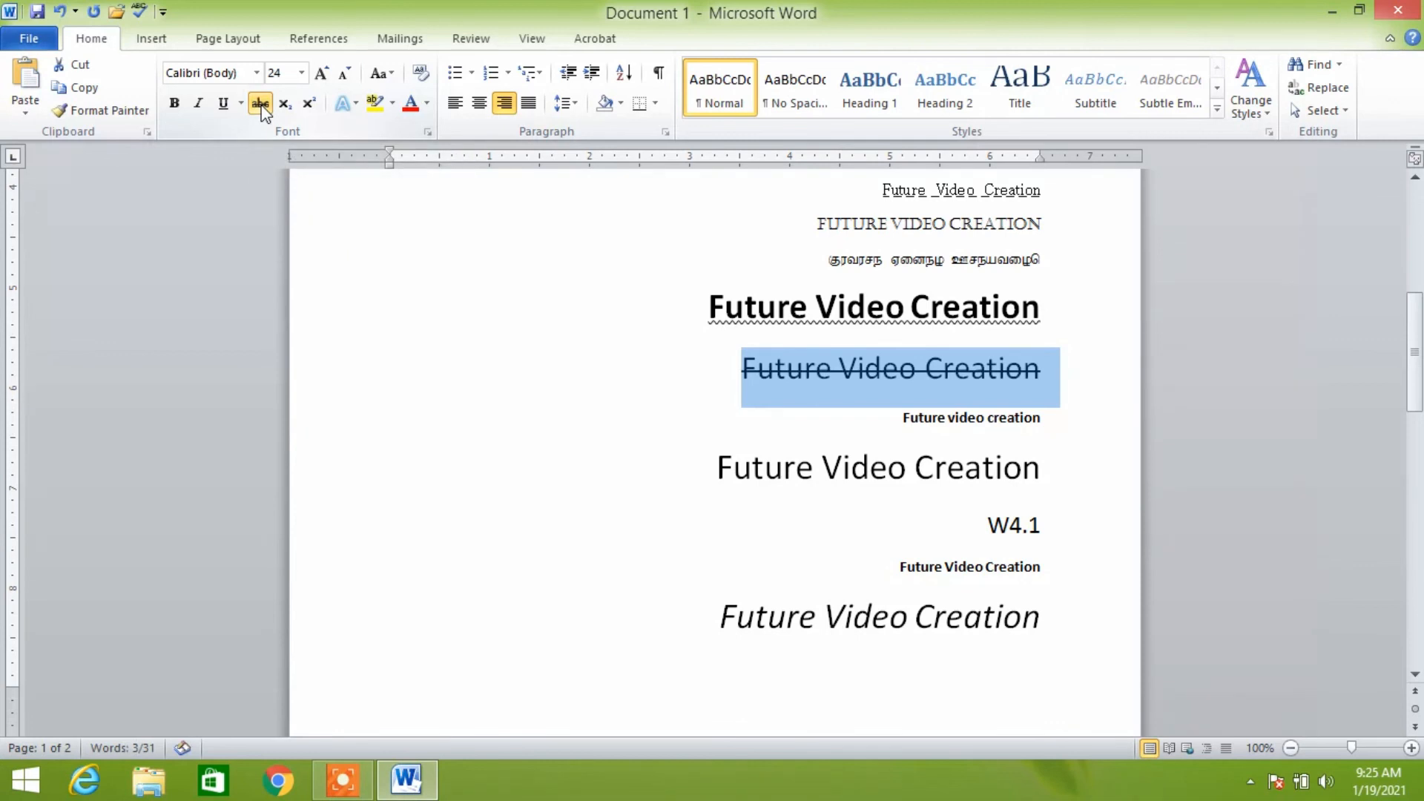